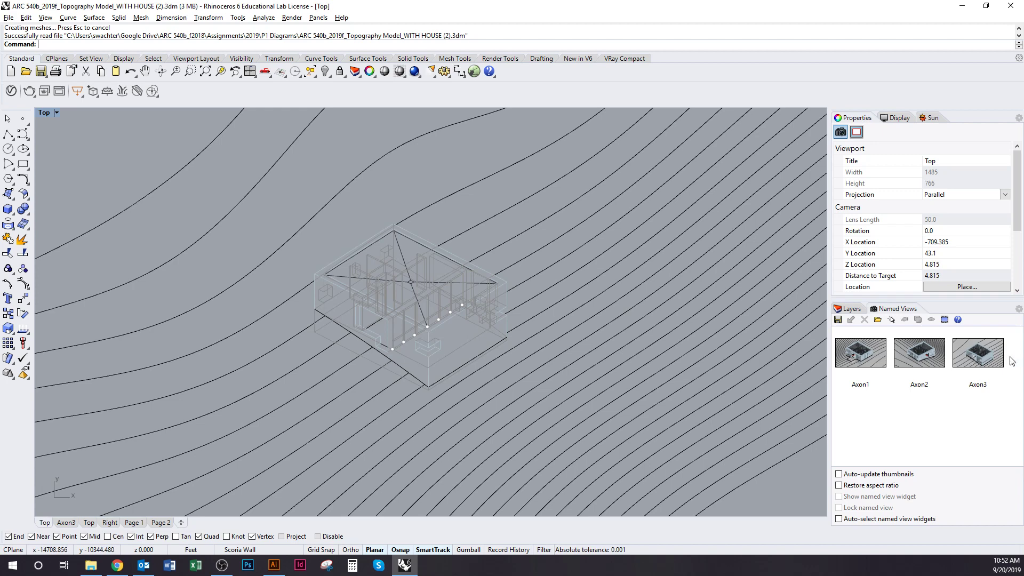
Restore the saved view Axon3 and set its display mode to Shaded.
{"action": "left_click", "coordinate": [983, 363]}
{"action": "double_click", "coordinate": [983, 362]}
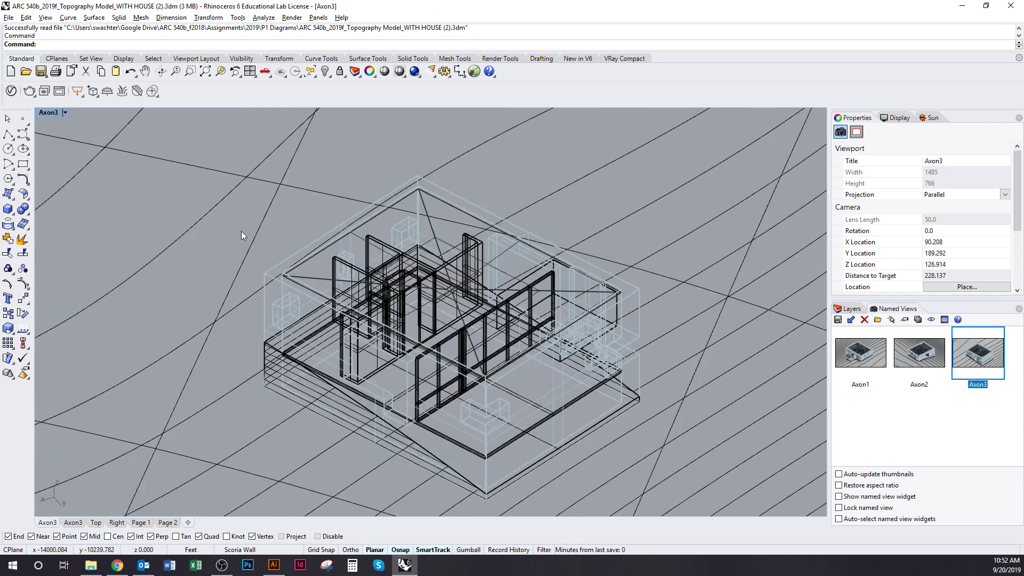
{"action": "left_click", "coordinate": [52, 114]}
{"action": "left_click", "coordinate": [85, 151]}
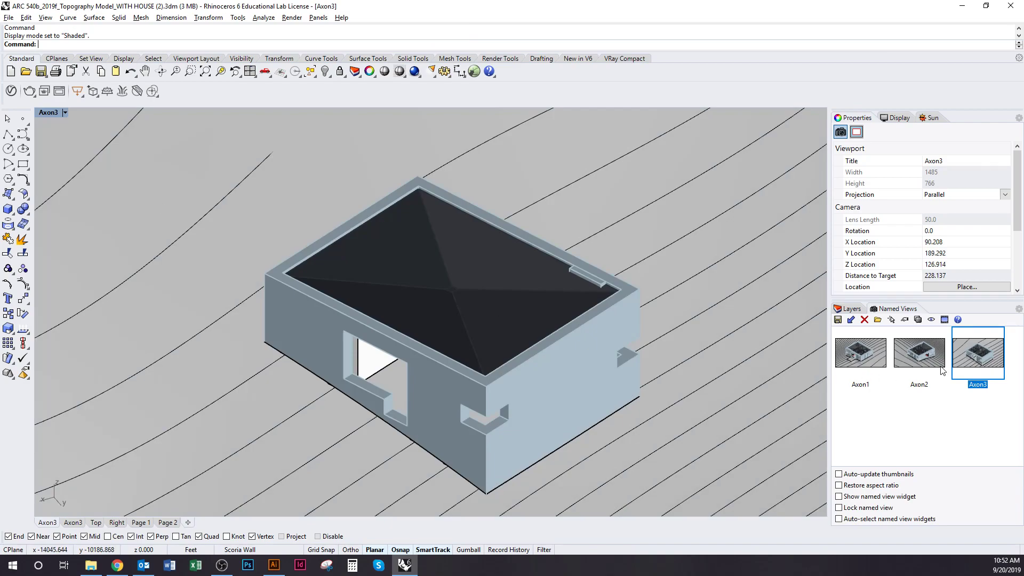
Examine the house and the surrounding topography from several sides in the shaded view.
{"action": "right_click_drag", "start_coordinate": [596, 357], "coordinate": [588, 274], "text": "shift"}
{"action": "scroll", "coordinate": [588, 275], "scroll_direction": "down", "scroll_amount": 7}
{"action": "right_click_drag", "start_coordinate": [567, 315], "coordinate": [408, 305]}
{"action": "right_click_drag", "start_coordinate": [474, 336], "coordinate": [552, 356], "text": "ctrl"}
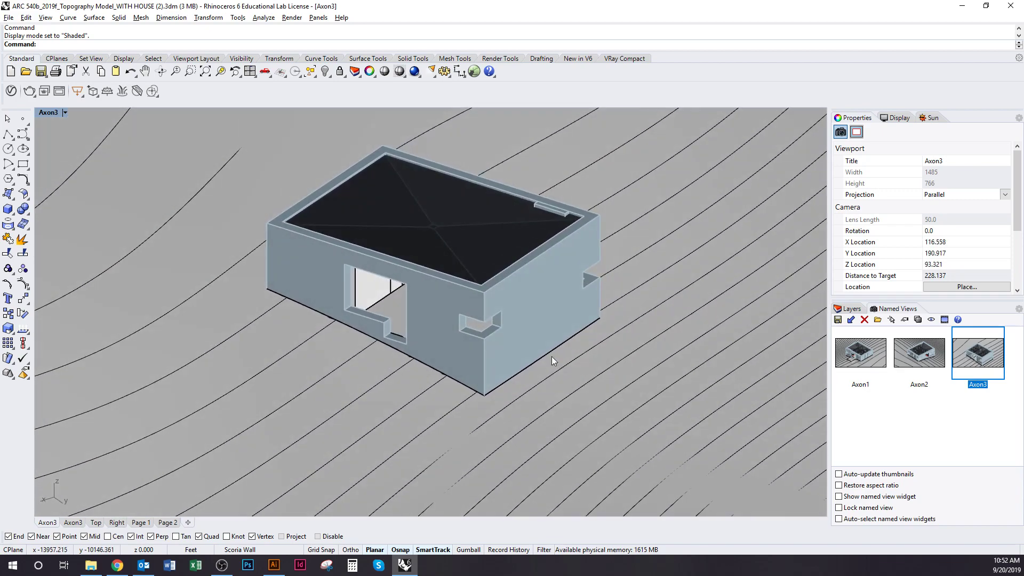
{"action": "right_click_drag", "start_coordinate": [357, 366], "coordinate": [531, 392]}
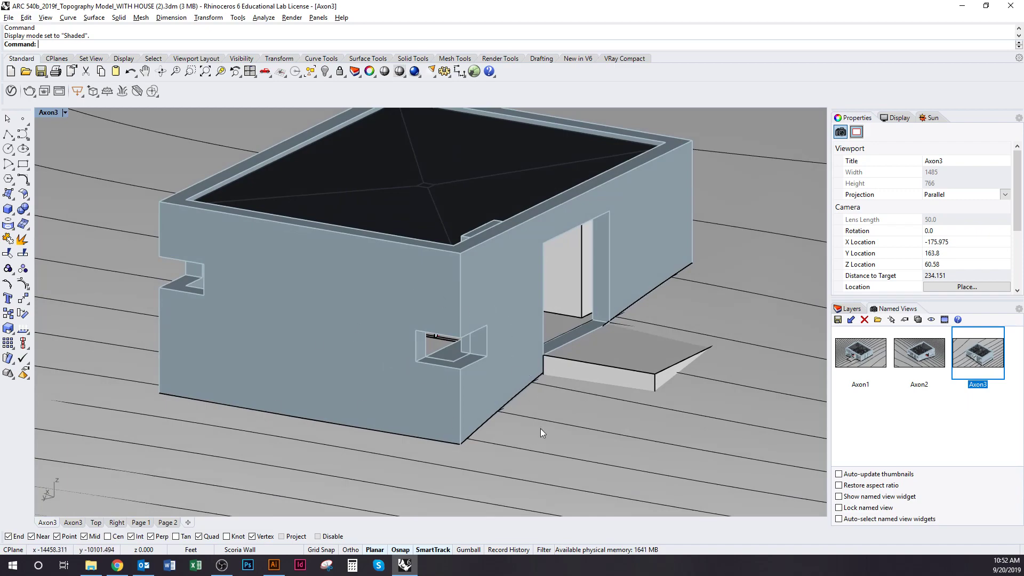
{"action": "right_click_drag", "start_coordinate": [491, 414], "coordinate": [329, 514]}
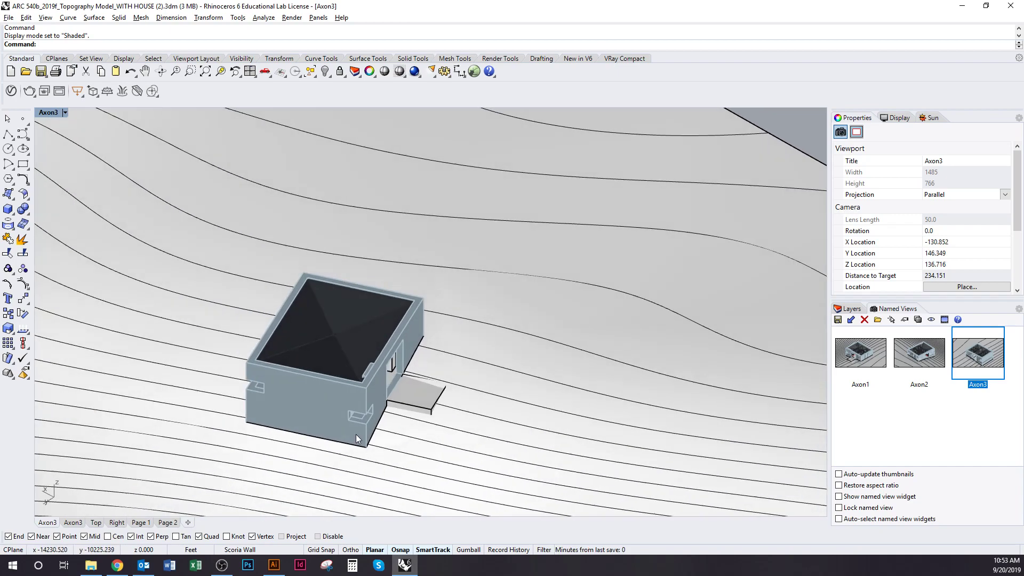
{"action": "right_click_drag", "start_coordinate": [356, 434], "coordinate": [392, 421]}
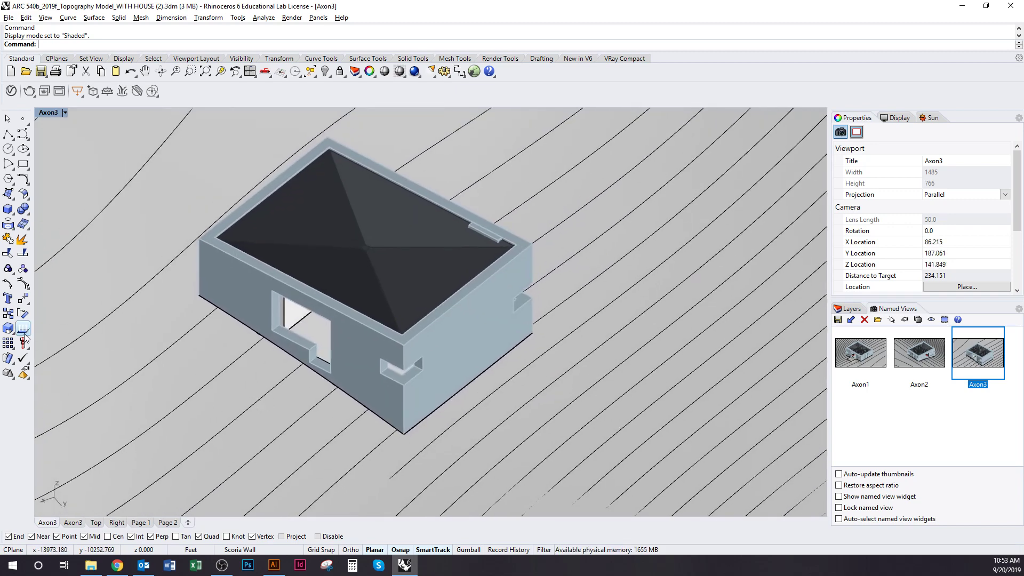
Switch to 3D Warehouse in the browser and look through the "tree" search results for suitable 3D tree models.
{"action": "key", "text": "alt+Tab"}
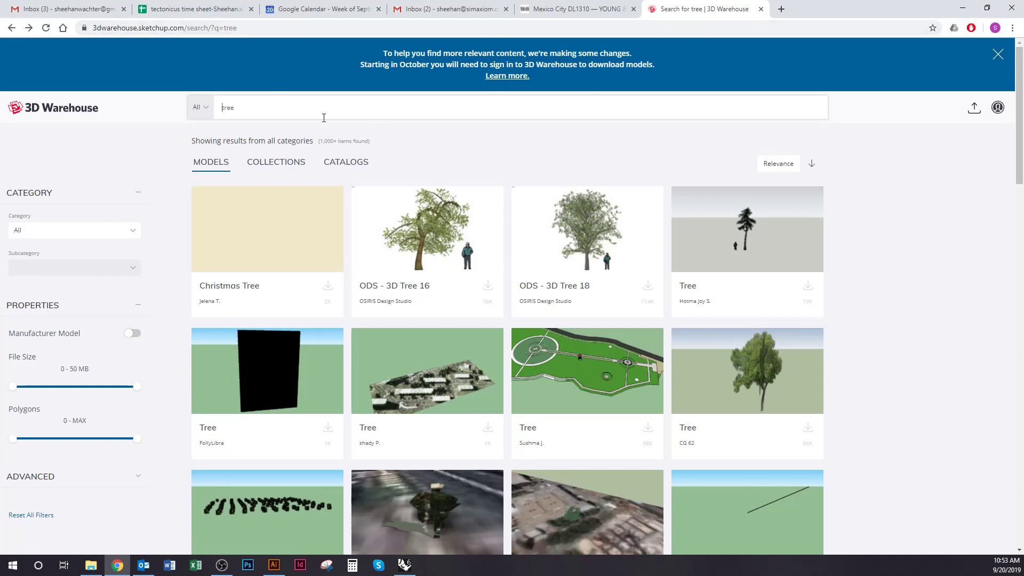
{"action": "scroll", "coordinate": [876, 366], "scroll_direction": "down", "scroll_amount": 13}
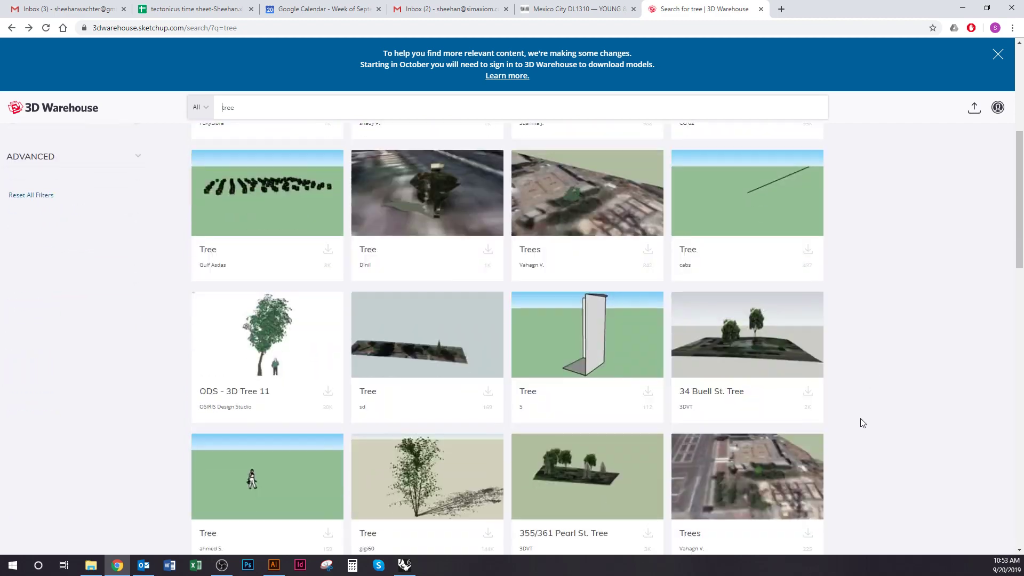
{"action": "scroll", "coordinate": [864, 423], "scroll_direction": "down", "scroll_amount": 10}
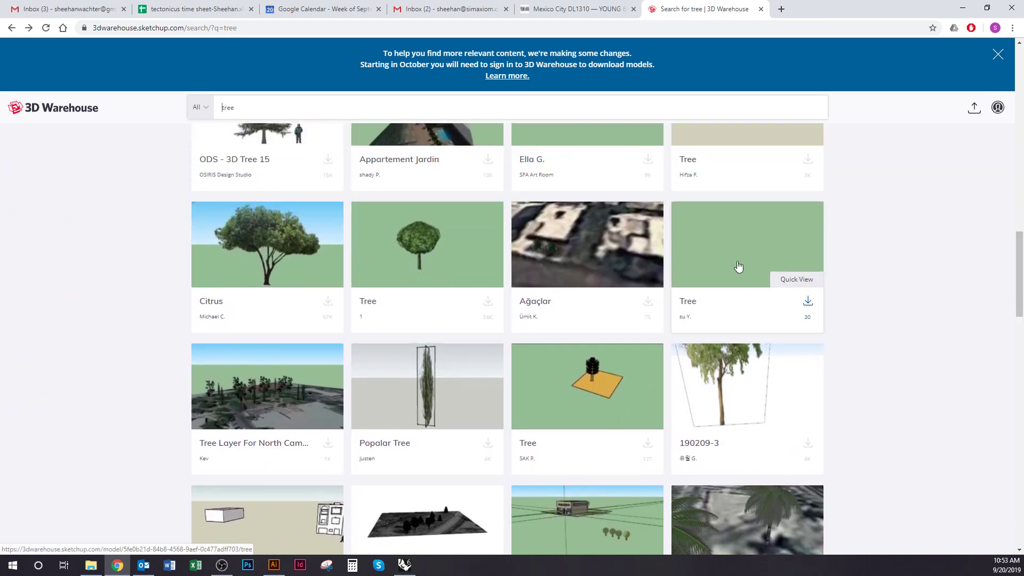
{"action": "scroll", "coordinate": [286, 333], "scroll_direction": "down", "scroll_amount": 2}
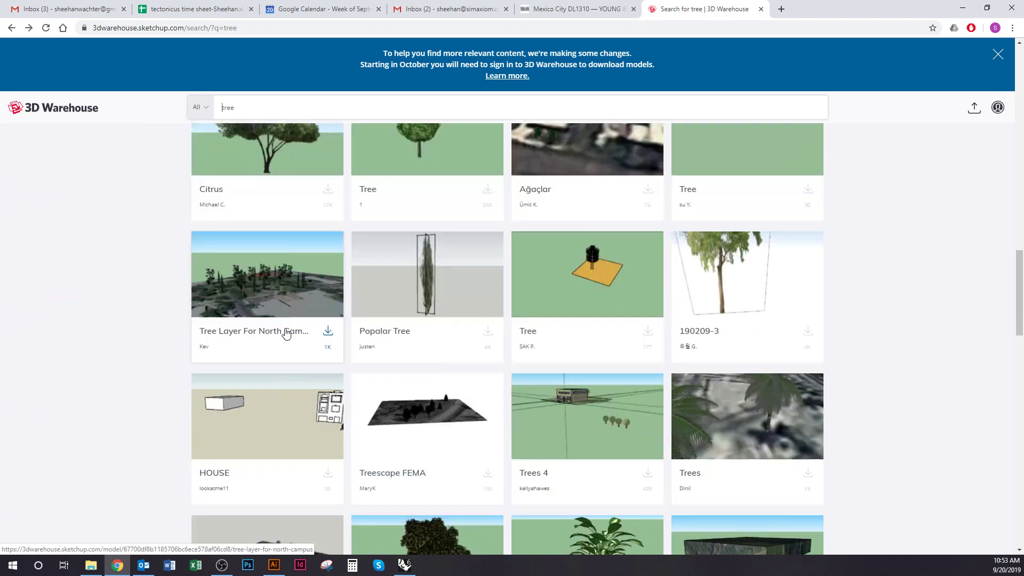
{"action": "scroll", "coordinate": [286, 333], "scroll_direction": "down", "scroll_amount": 4}
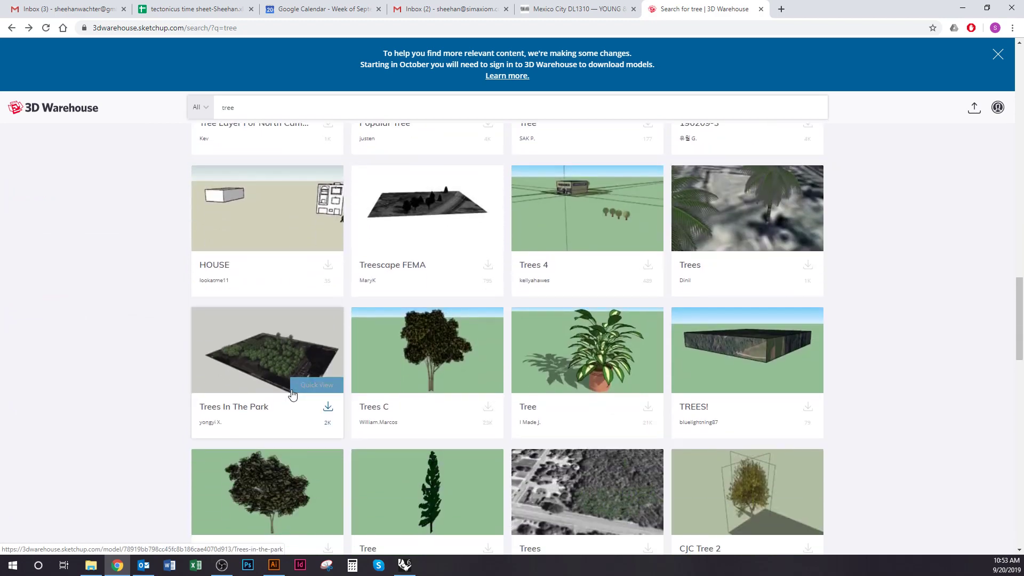
{"action": "scroll", "coordinate": [293, 393], "scroll_direction": "down", "scroll_amount": 1}
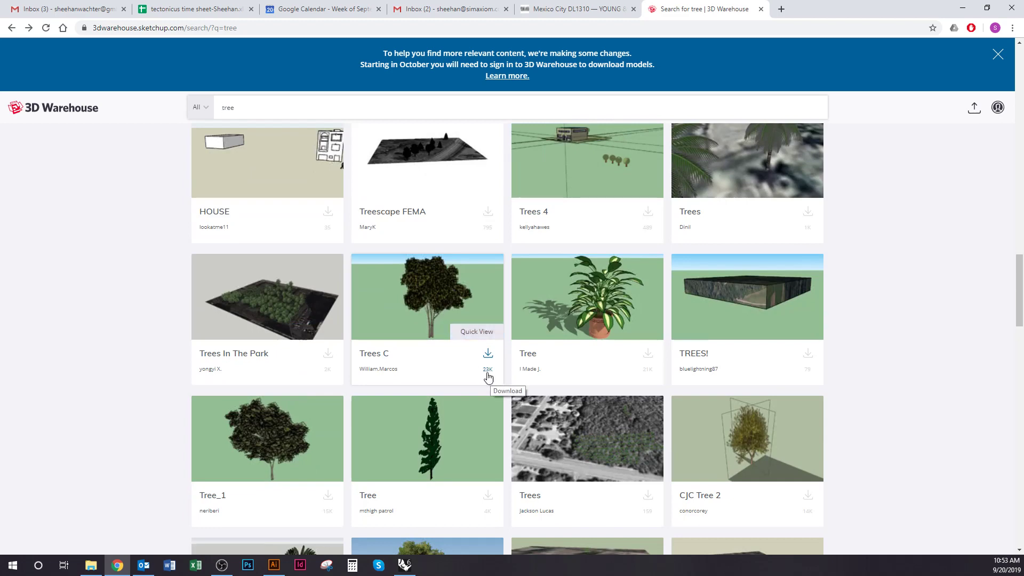
{"action": "scroll", "coordinate": [169, 399], "scroll_direction": "down", "scroll_amount": 9}
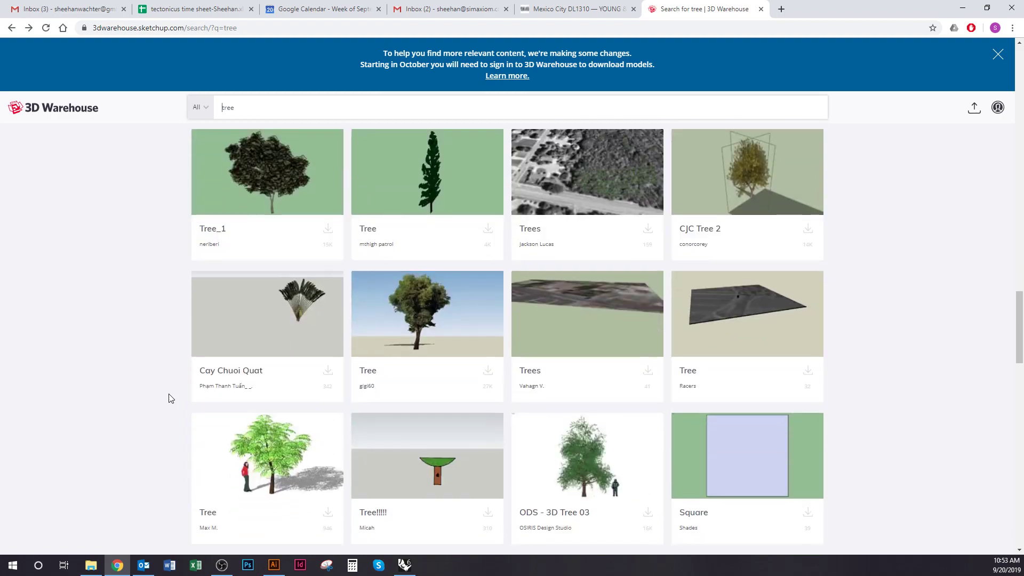
{"action": "scroll", "coordinate": [169, 398], "scroll_direction": "down", "scroll_amount": 9}
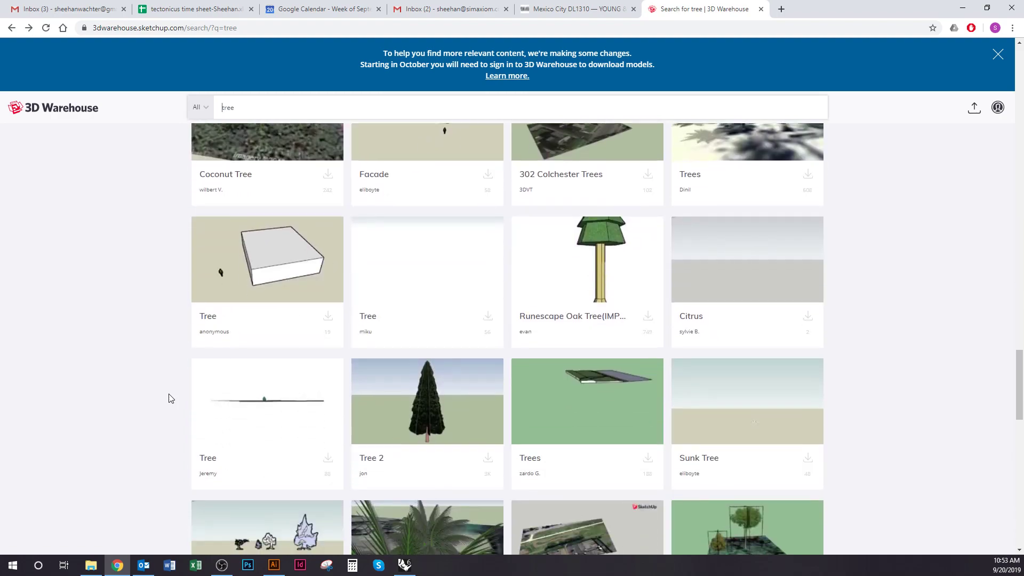
{"action": "scroll", "coordinate": [169, 399], "scroll_direction": "down", "scroll_amount": 8}
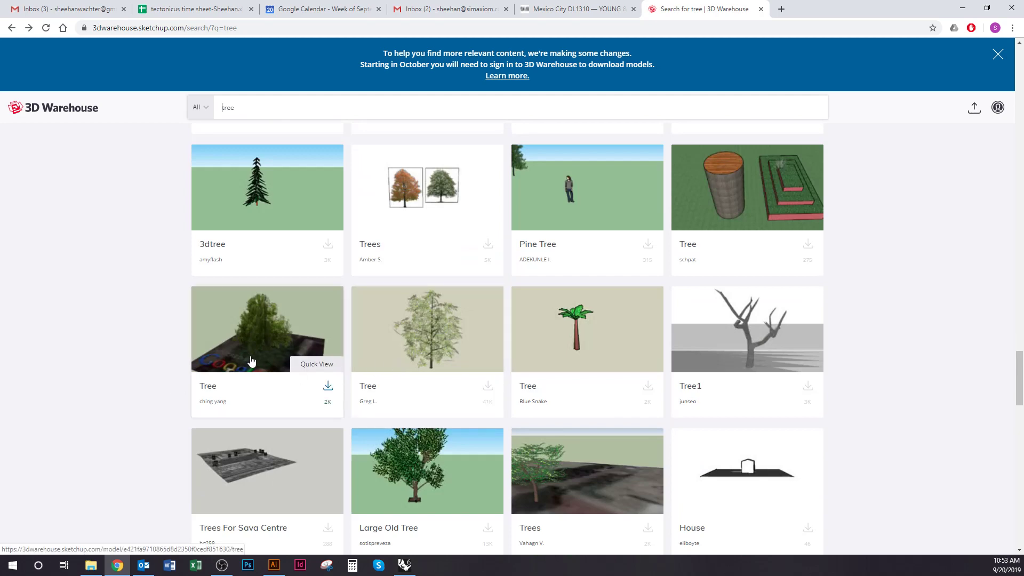
{"action": "scroll", "coordinate": [169, 399], "scroll_direction": "down", "scroll_amount": 7}
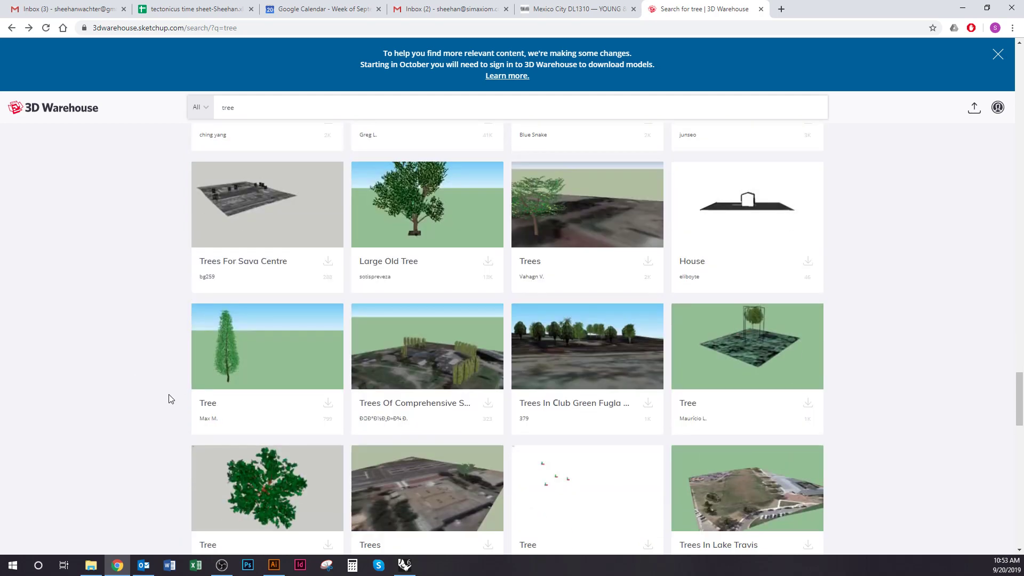
{"action": "scroll", "coordinate": [169, 399], "scroll_direction": "down", "scroll_amount": 1}
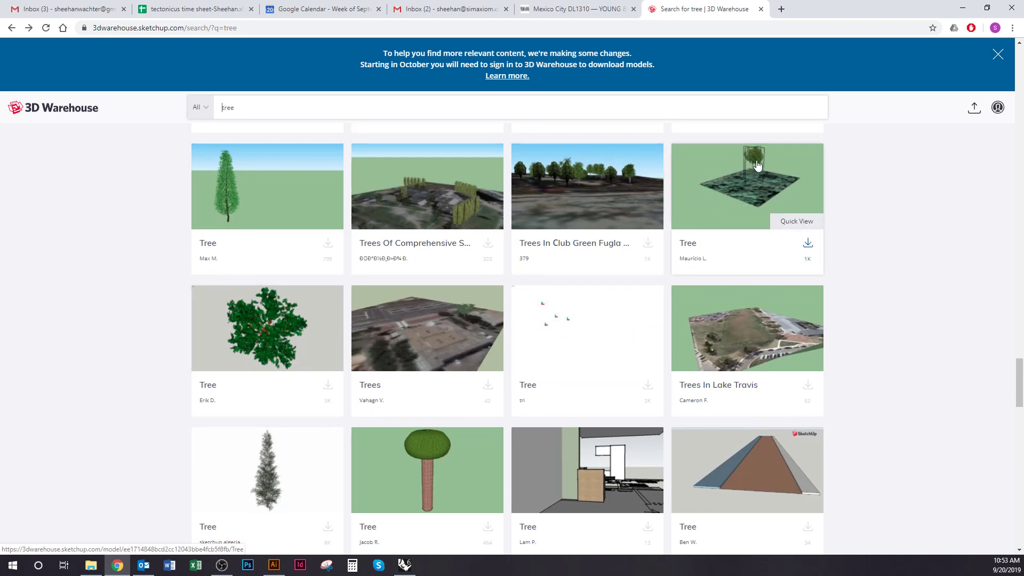
Open the tree standing on a textured ground plane and the dense green leafy tree in separate browser tabs.
{"action": "right_click", "coordinate": [745, 187]}
{"action": "left_click", "coordinate": [774, 197]}
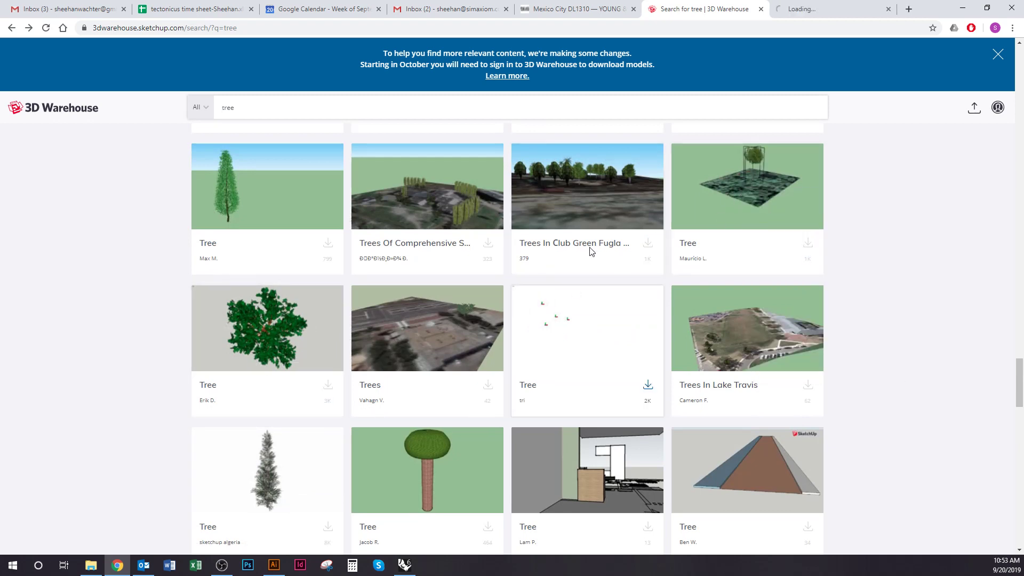
{"action": "right_click", "coordinate": [269, 335]}
{"action": "left_click", "coordinate": [284, 339]}
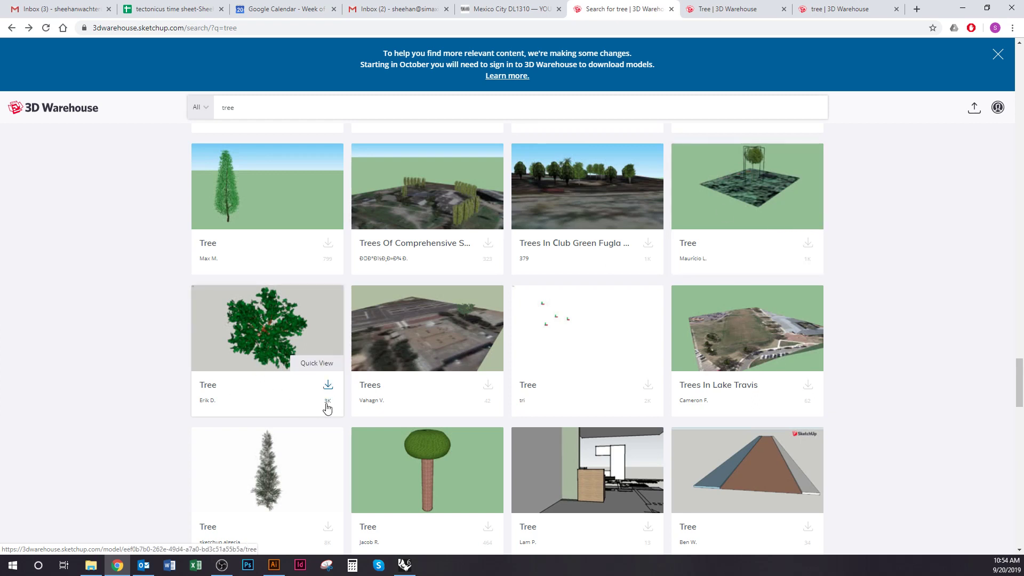
Inspect the tree with the textured ground plane in the 3D viewer from different angles and close its page.
{"action": "left_click", "coordinate": [718, 8]}
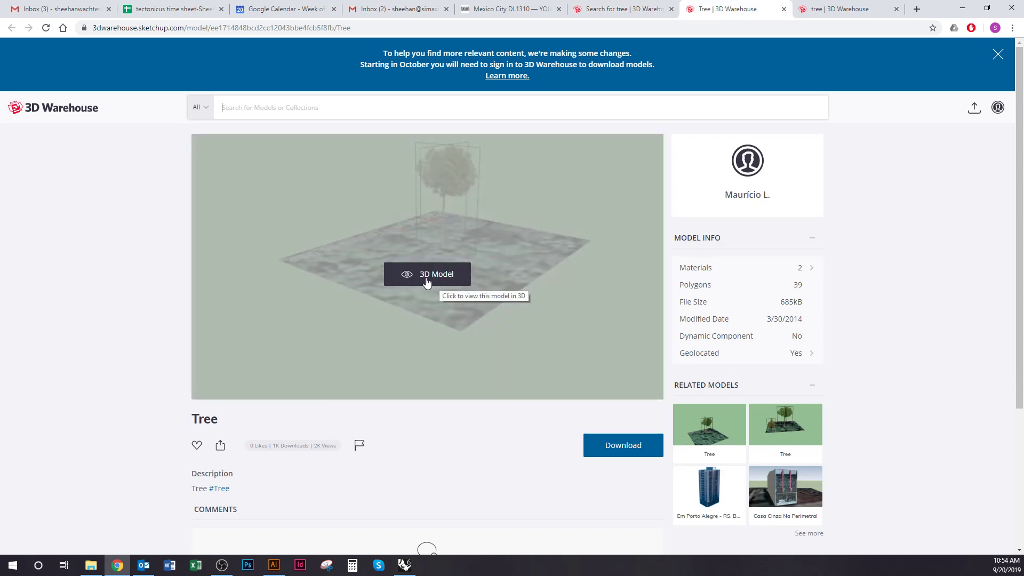
{"action": "left_click", "coordinate": [426, 281]}
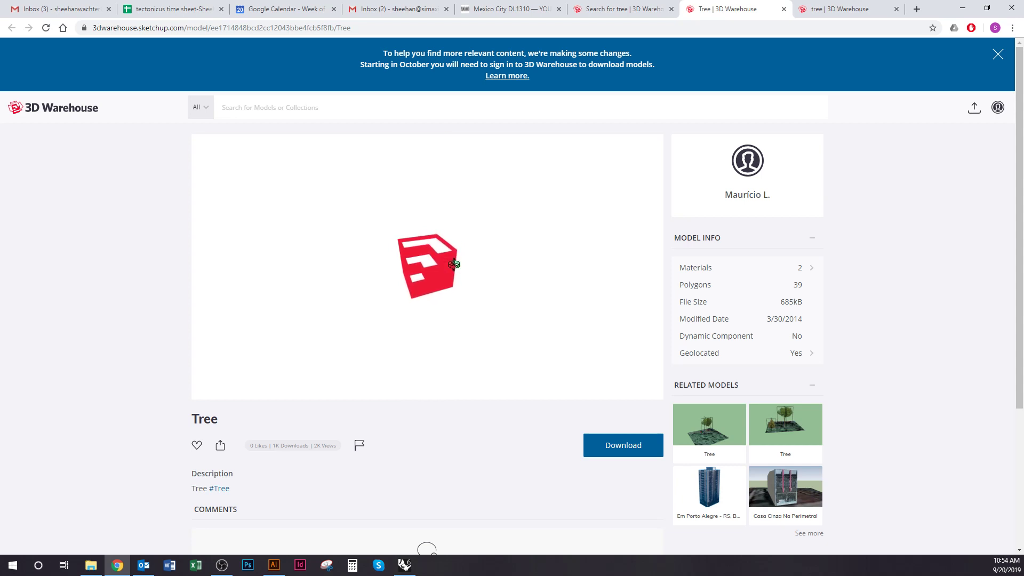
{"action": "left_click_drag", "start_coordinate": [531, 228], "coordinate": [439, 258]}
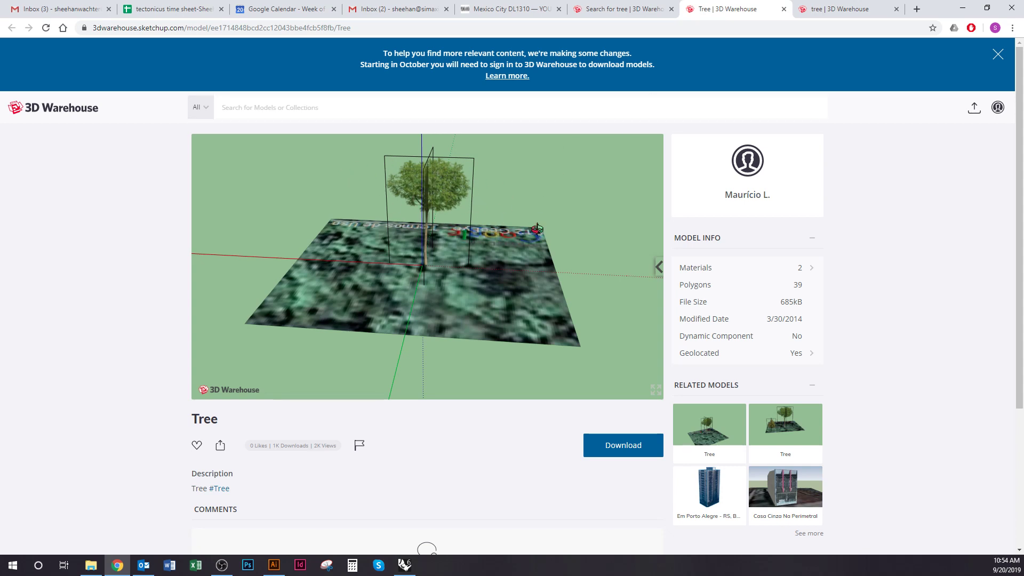
{"action": "left_click_drag", "start_coordinate": [538, 230], "coordinate": [536, 251]}
{"action": "left_click", "coordinate": [784, 9]}
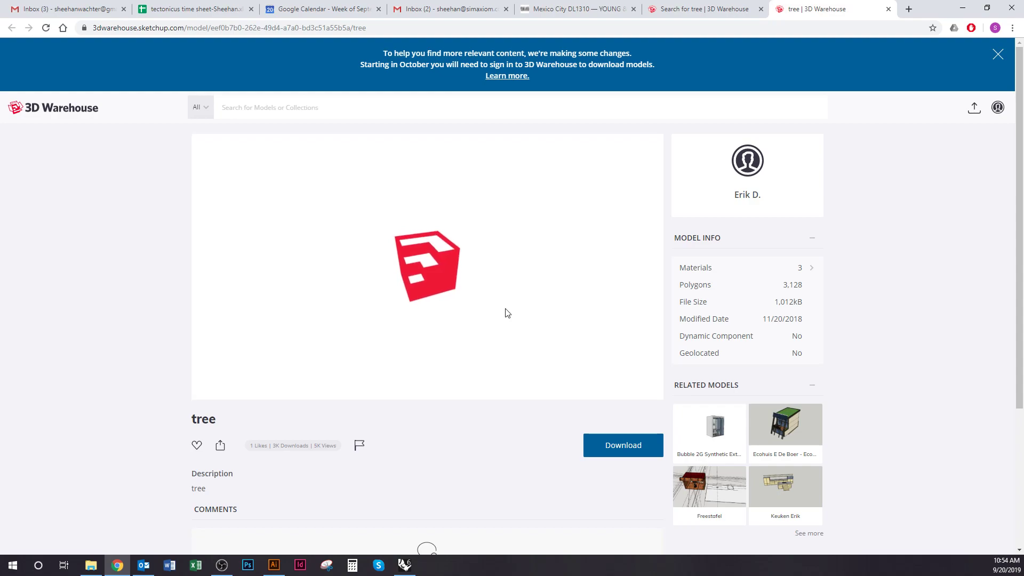
Inspect the leafy green tree's foliage and trunk in the 3D viewer and open its list of download formats.
{"action": "left_click_drag", "start_coordinate": [582, 322], "coordinate": [436, 264]}
{"action": "scroll", "coordinate": [435, 264], "scroll_direction": "up", "scroll_amount": 2}
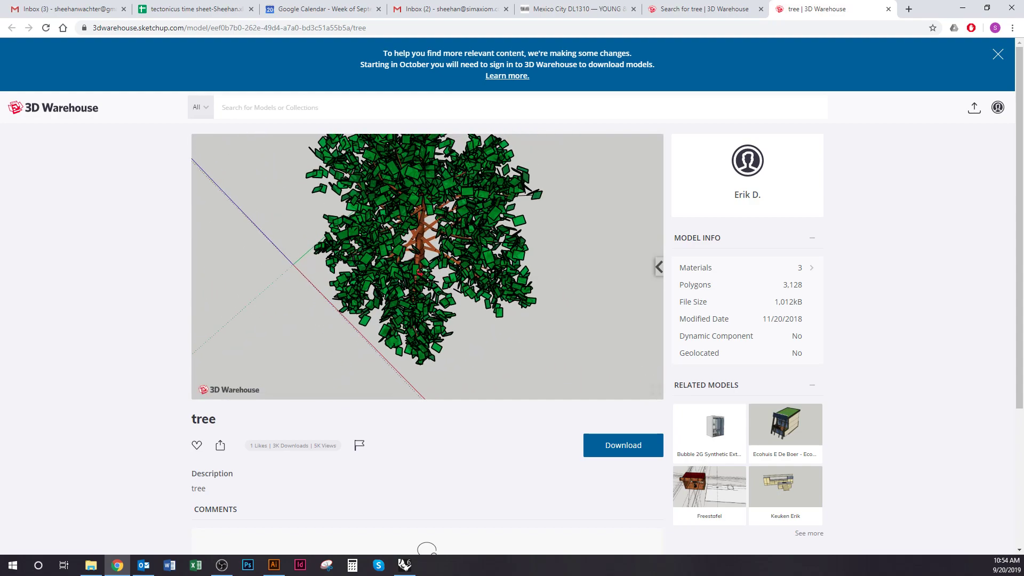
{"action": "scroll", "coordinate": [344, 219], "scroll_direction": "up", "scroll_amount": 4}
{"action": "scroll", "coordinate": [435, 261], "scroll_direction": "down", "scroll_amount": 4}
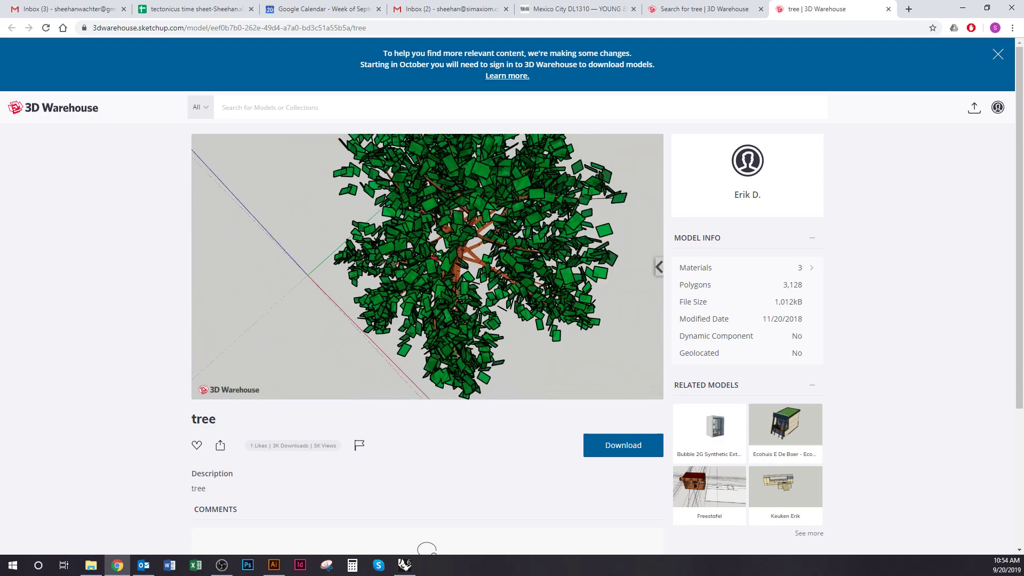
{"action": "left_click_drag", "start_coordinate": [435, 262], "coordinate": [401, 205]}
{"action": "scroll", "coordinate": [426, 207], "scroll_direction": "down", "scroll_amount": 2}
{"action": "scroll", "coordinate": [462, 207], "scroll_direction": "up", "scroll_amount": 3}
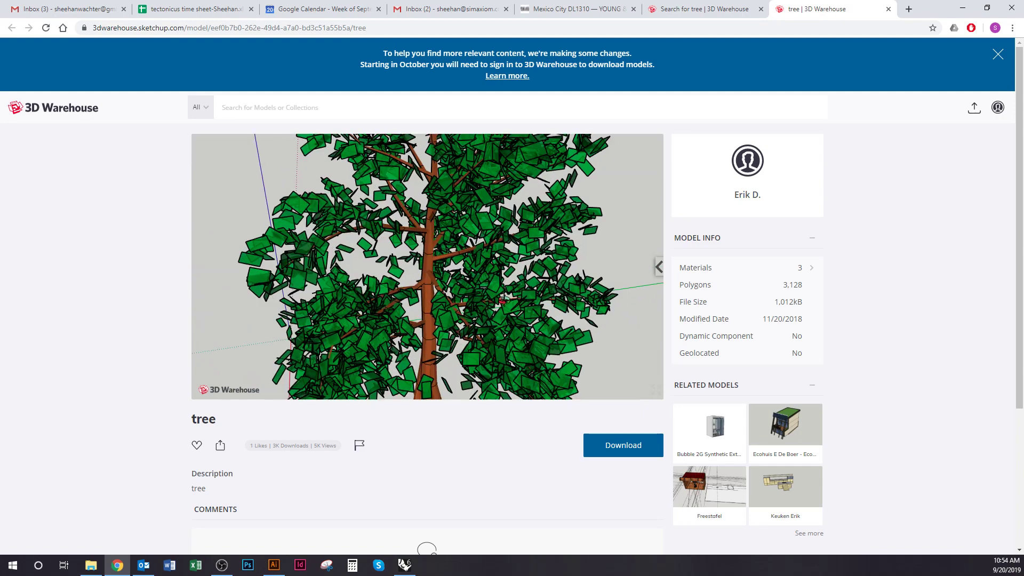
{"action": "scroll", "coordinate": [463, 214], "scroll_direction": "down", "scroll_amount": 6}
{"action": "left_click_drag", "start_coordinate": [472, 266], "coordinate": [325, 194]}
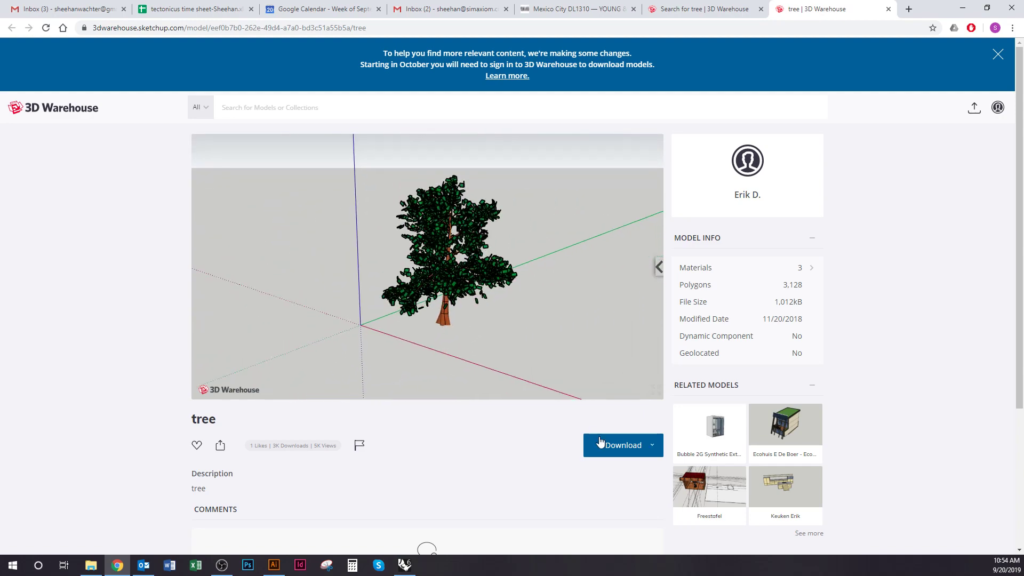
{"action": "scroll", "coordinate": [467, 334], "scroll_direction": "up", "scroll_amount": 2}
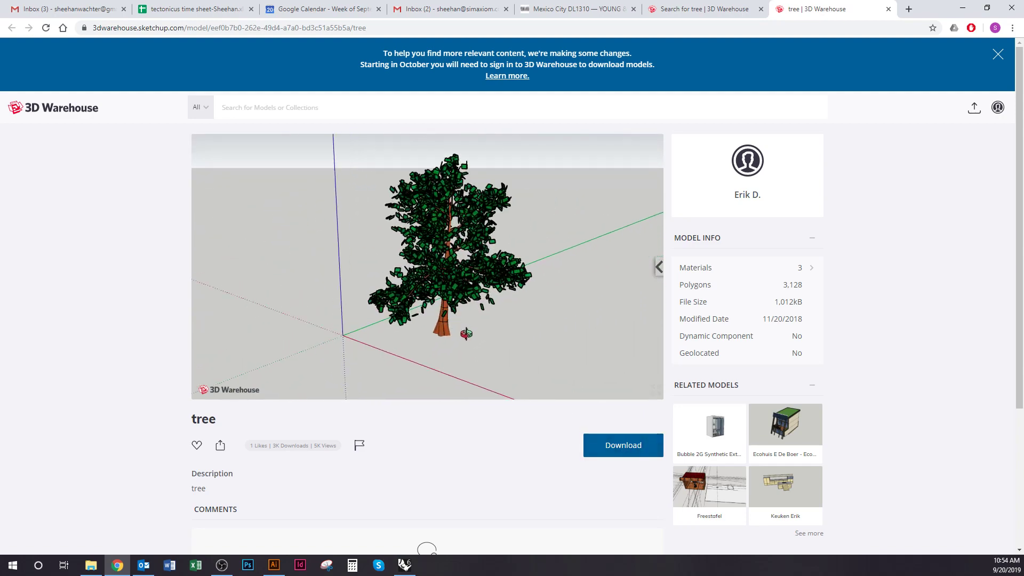
{"action": "left_click", "coordinate": [653, 450]}
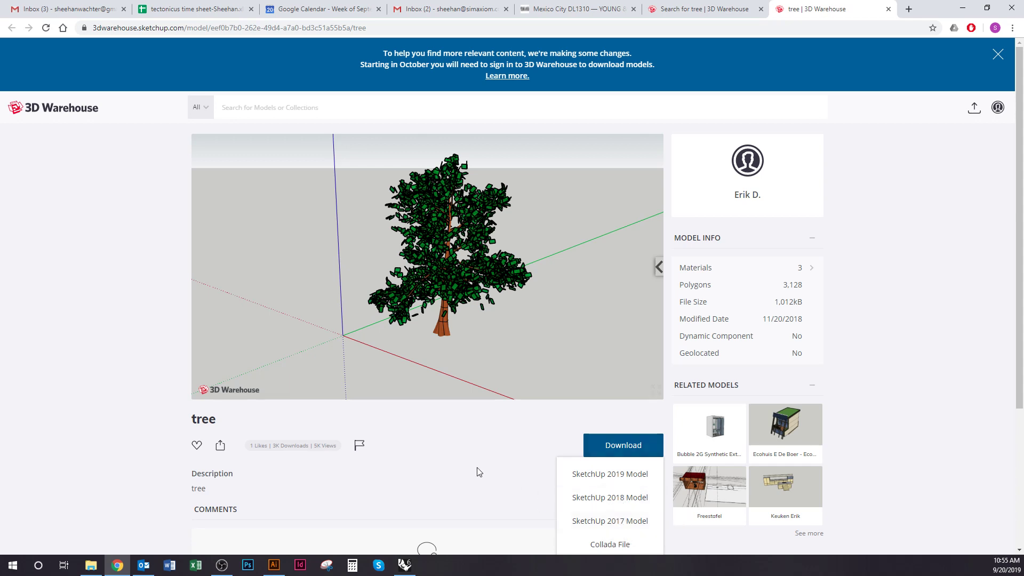
Import Component.skp from the P1 Diagrams folder into the Rhinoceros house model, with faces as mesh and a 22.5 degree weld angle.
{"action": "left_click", "coordinate": [405, 567]}
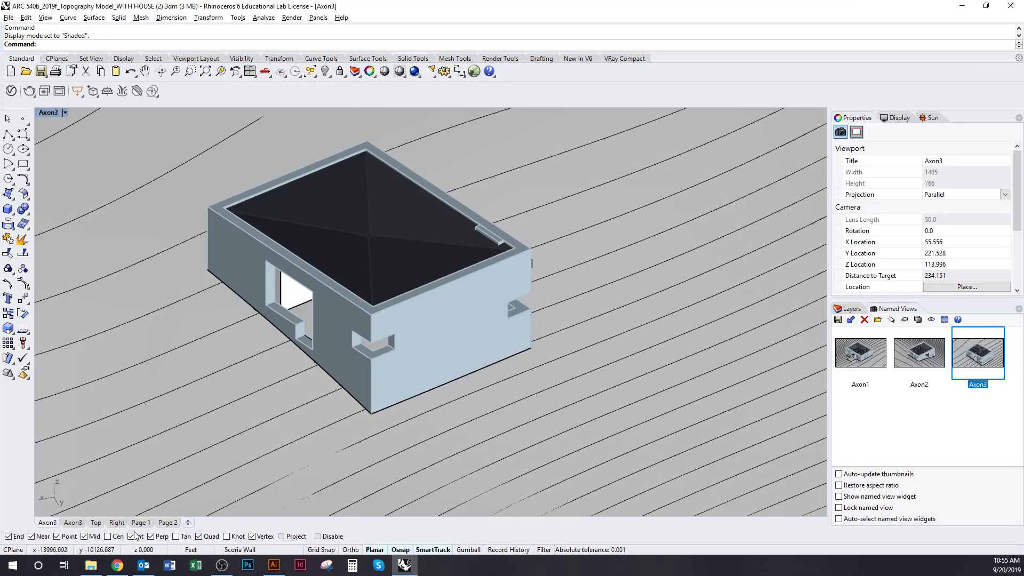
{"action": "left_click", "coordinate": [91, 565]}
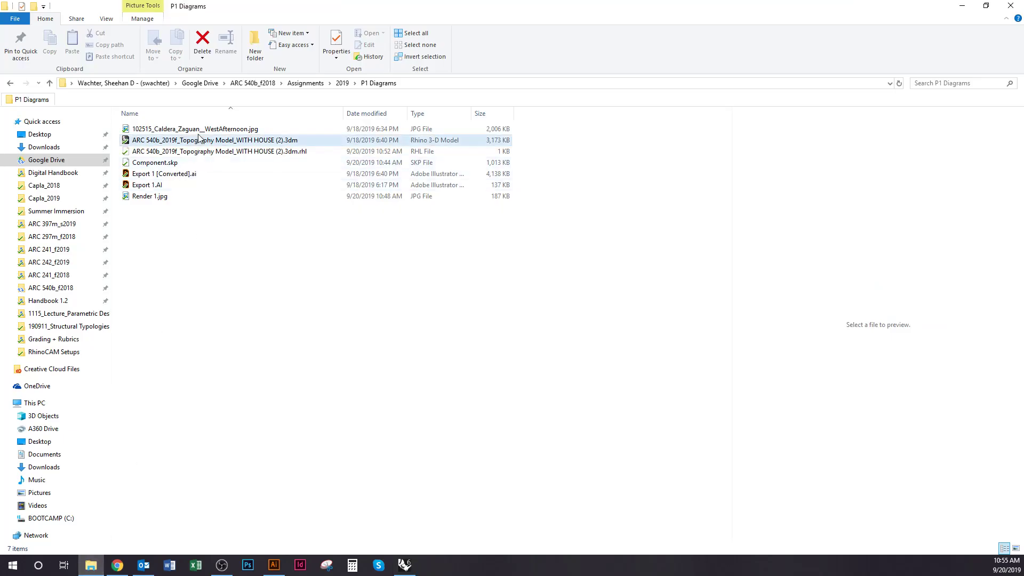
{"action": "double_click", "coordinate": [176, 163]}
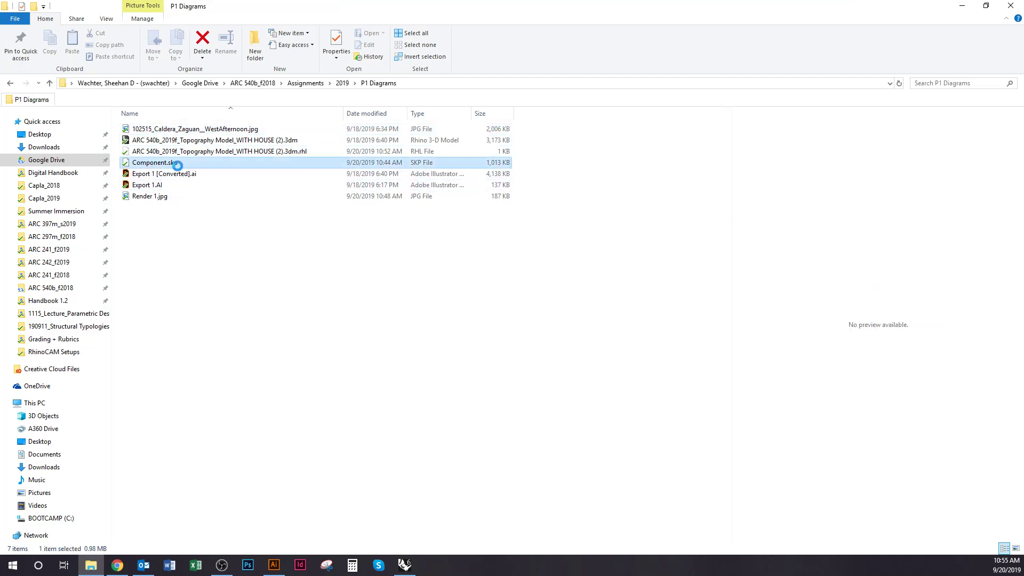
{"action": "left_click_drag", "start_coordinate": [172, 167], "coordinate": [339, 444]}
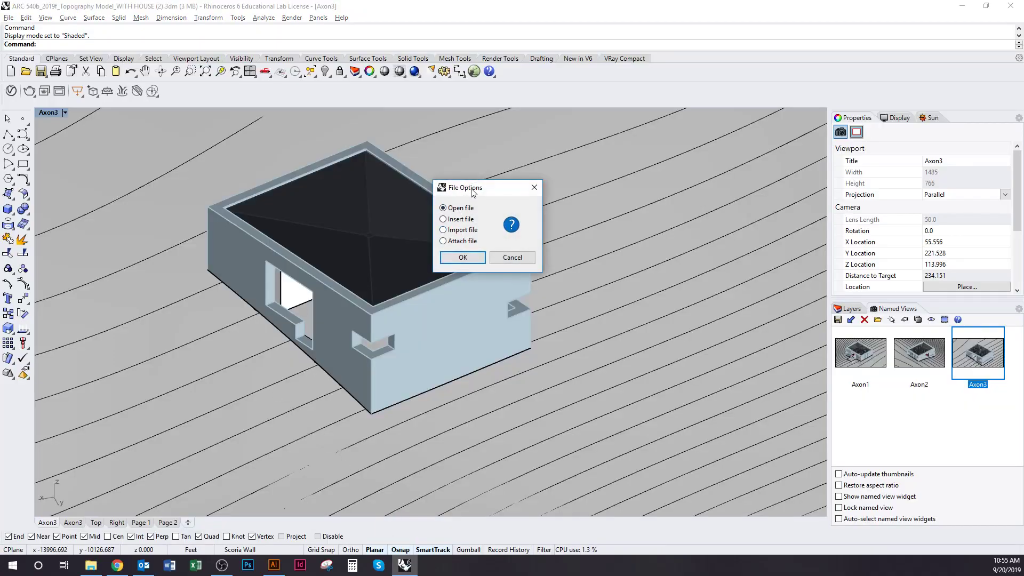
{"action": "left_click", "coordinate": [463, 258]}
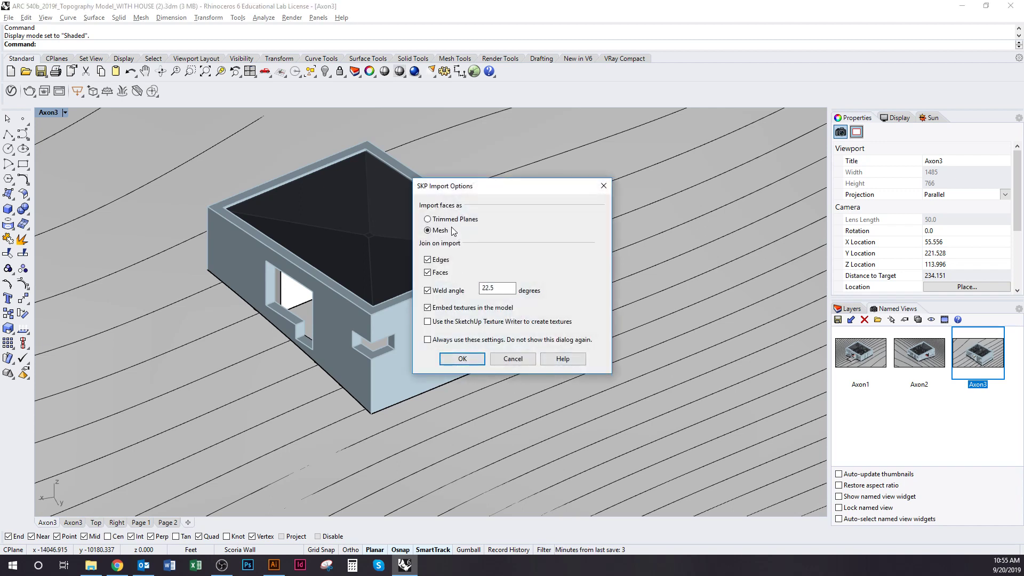
{"action": "left_click", "coordinate": [462, 359]}
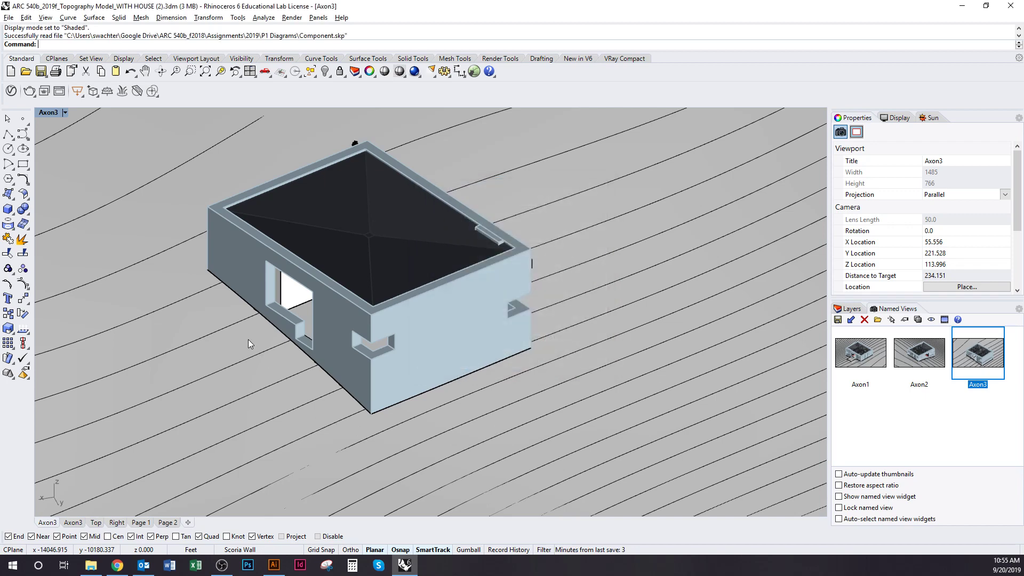
Scale the imported tree up from the base of its trunk with the Scale command.
{"action": "right_click_drag", "start_coordinate": [291, 264], "coordinate": [339, 263]}
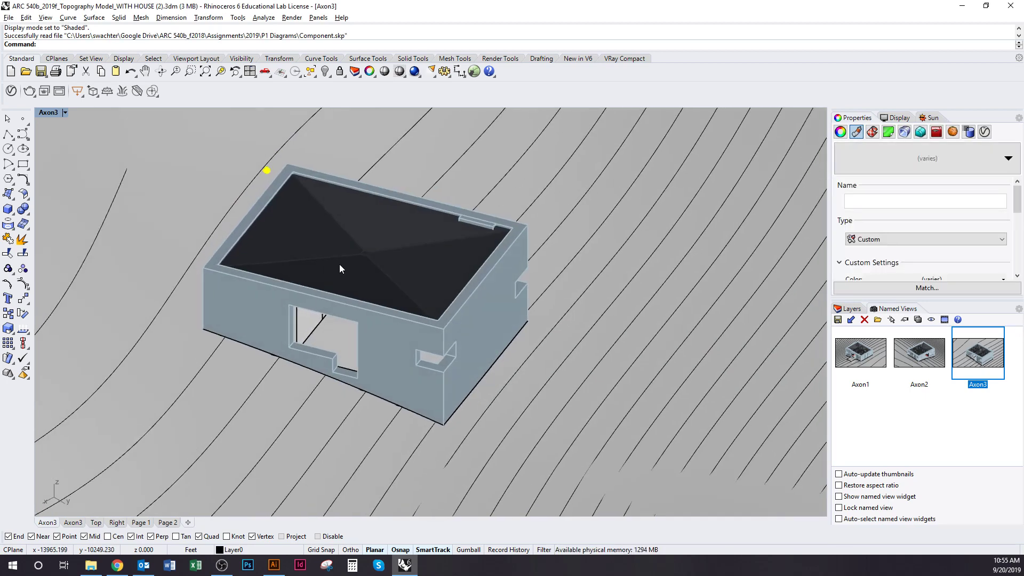
{"action": "scroll", "coordinate": [330, 270], "scroll_direction": "up", "scroll_amount": 5}
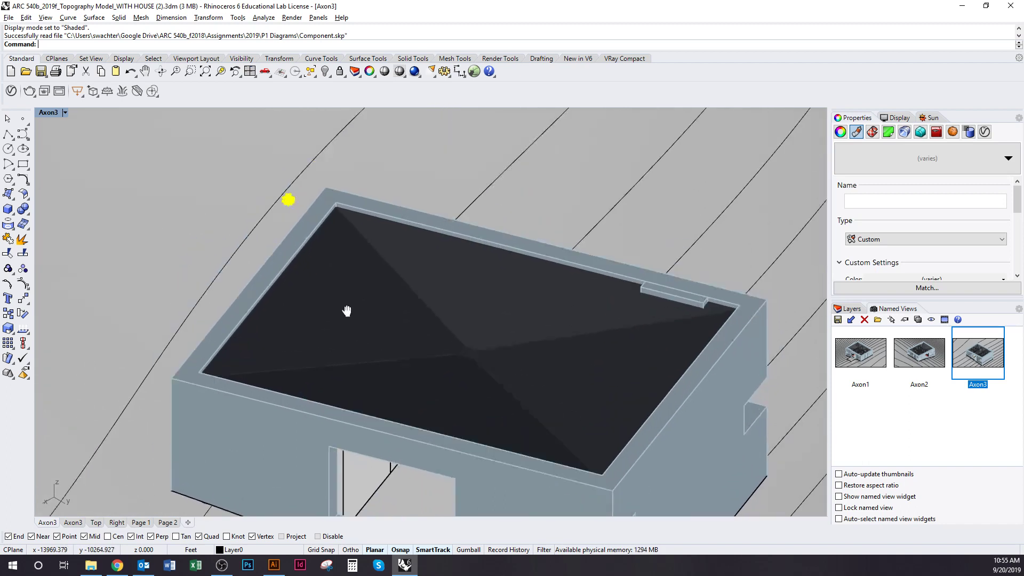
{"action": "type", "text": "Scale"}
{"action": "key", "text": "Return"}
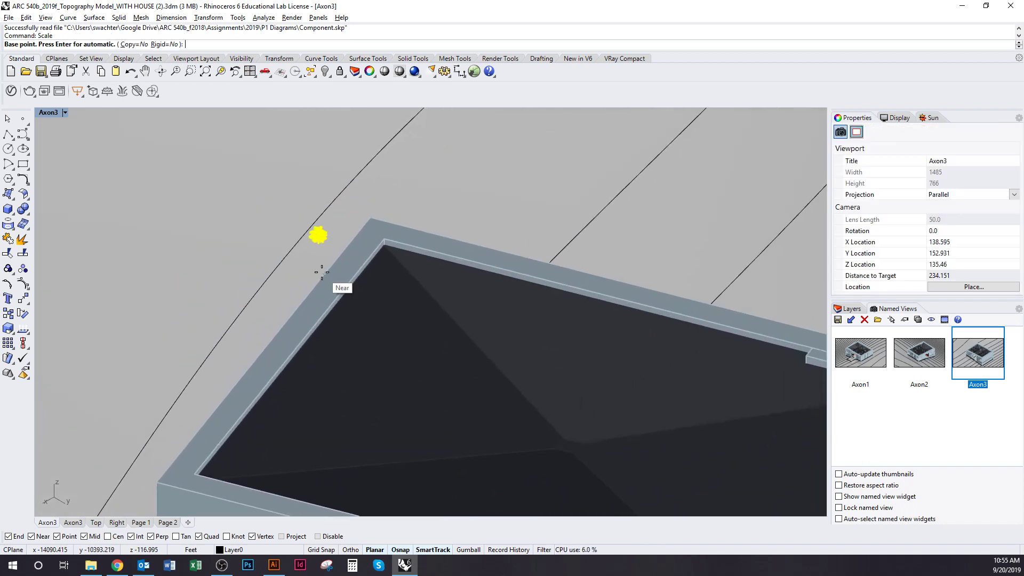
{"action": "scroll", "coordinate": [320, 230], "scroll_direction": "up", "scroll_amount": 3}
{"action": "left_click", "coordinate": [305, 163]}
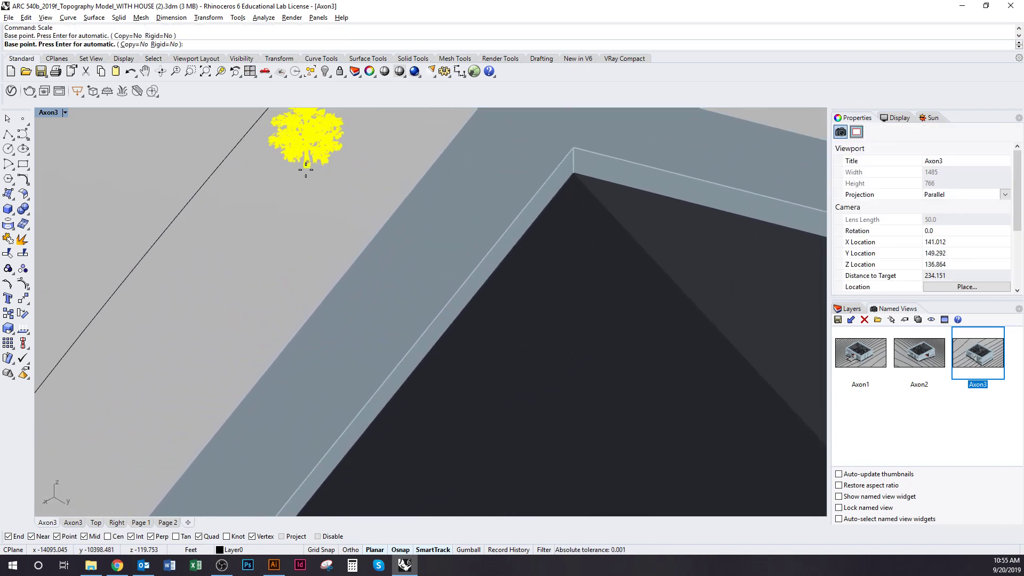
{"action": "scroll", "coordinate": [299, 171], "scroll_direction": "down", "scroll_amount": 4}
{"action": "left_click", "coordinate": [307, 213]}
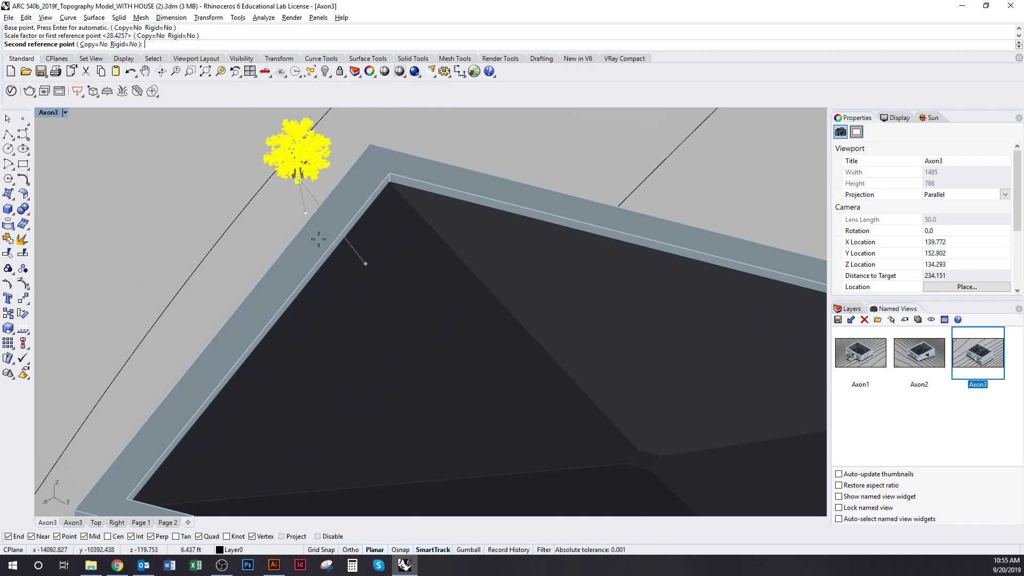
{"action": "scroll", "coordinate": [350, 344], "scroll_direction": "down", "scroll_amount": 5}
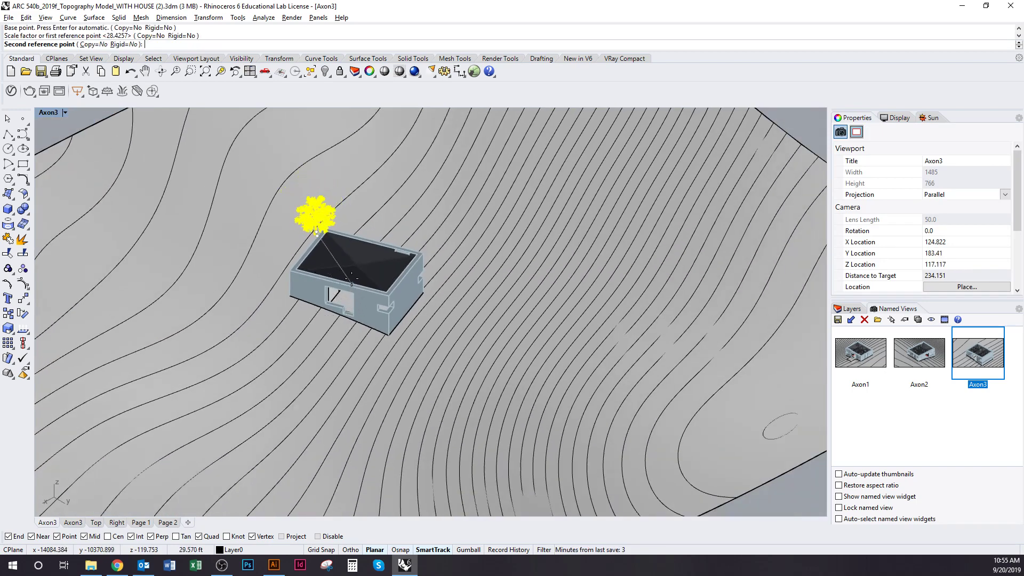
{"action": "left_click", "coordinate": [367, 297]}
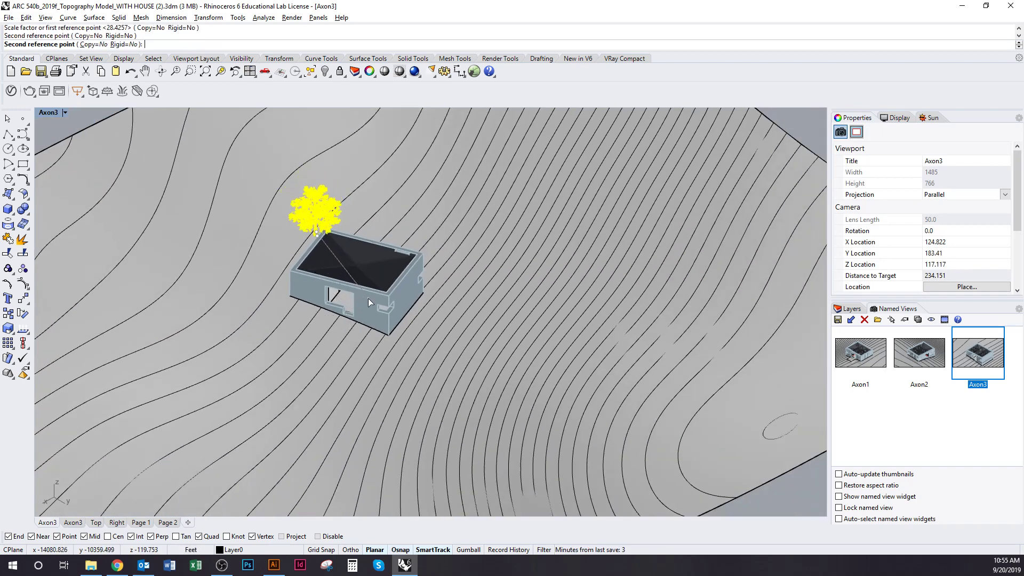
Move the tree from behind the house onto the terrain near the wall with the large stepped opening.
{"action": "left_click_drag", "start_coordinate": [325, 220], "coordinate": [297, 306]}
{"action": "scroll", "coordinate": [297, 306], "scroll_direction": "up", "scroll_amount": 5}
{"action": "scroll", "coordinate": [280, 276], "scroll_direction": "down", "scroll_amount": 3}
{"action": "scroll", "coordinate": [266, 274], "scroll_direction": "up", "scroll_amount": 6}
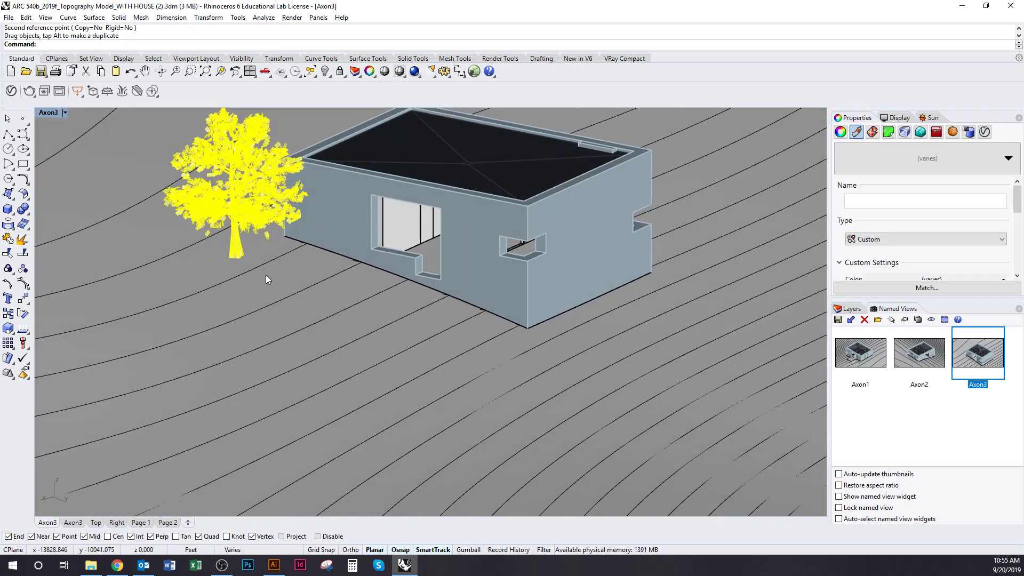
Scale the tree up again from its trunk base until it stands taller than the house.
{"action": "key", "text": "Return"}
{"action": "left_click", "coordinate": [264, 297]}
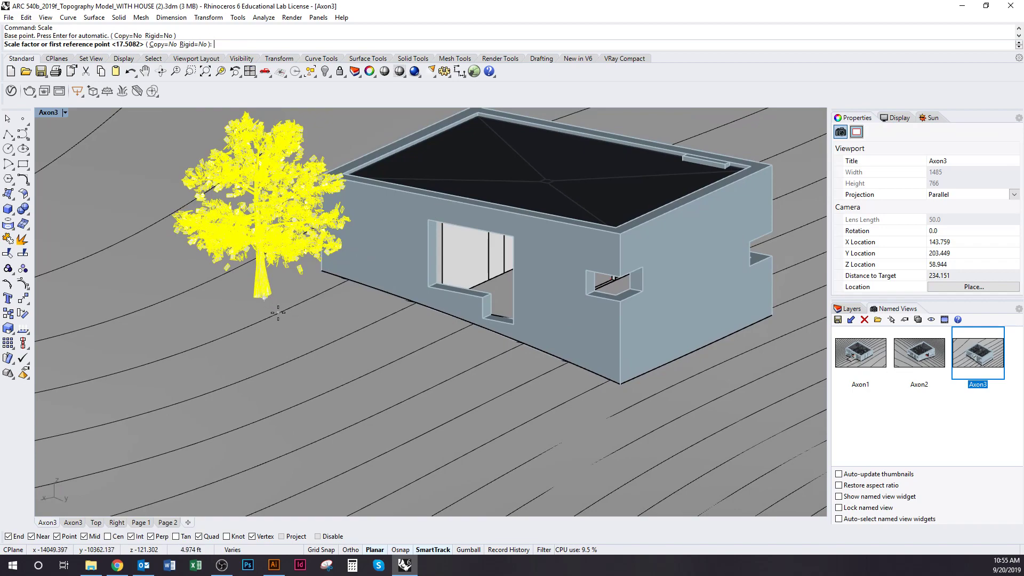
{"action": "left_click", "coordinate": [278, 313]}
{"action": "scroll", "coordinate": [299, 334], "scroll_direction": "down", "scroll_amount": 1}
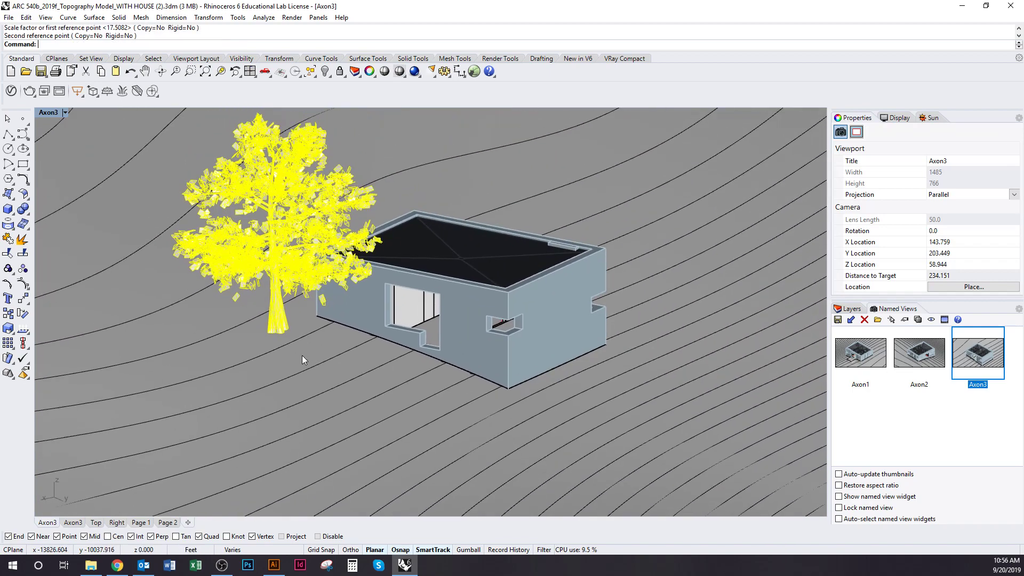
{"action": "left_click", "coordinate": [302, 355]}
Reposition the enlarged tree on the terrain in front of the house wall with the stepped opening and deselect it.
{"action": "scroll", "coordinate": [302, 355], "scroll_direction": "up", "scroll_amount": 4}
{"action": "left_click_drag", "start_coordinate": [264, 298], "coordinate": [367, 409]}
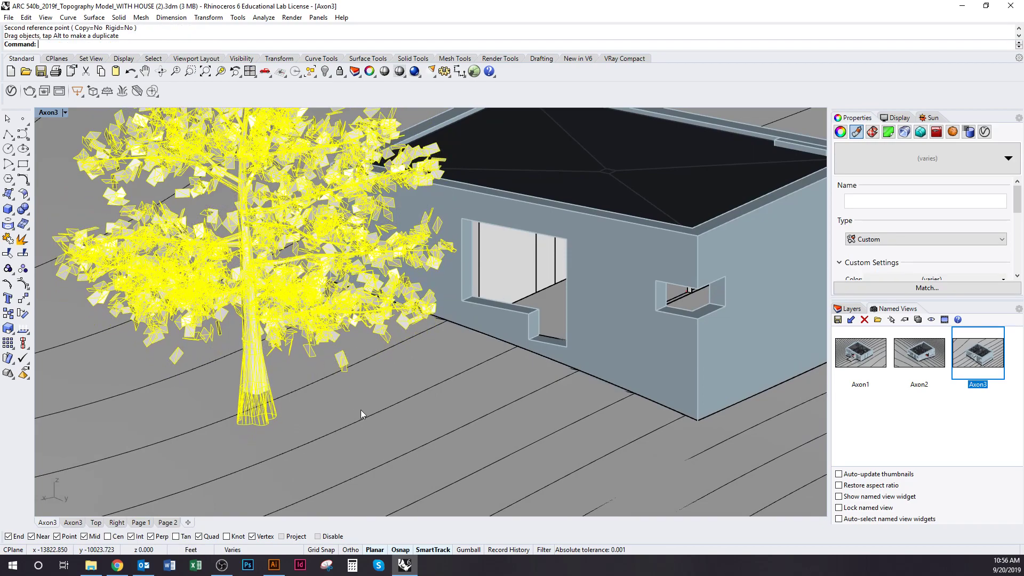
{"action": "scroll", "coordinate": [305, 411], "scroll_direction": "down", "scroll_amount": 5}
{"action": "right_click_drag", "start_coordinate": [309, 428], "coordinate": [293, 470]}
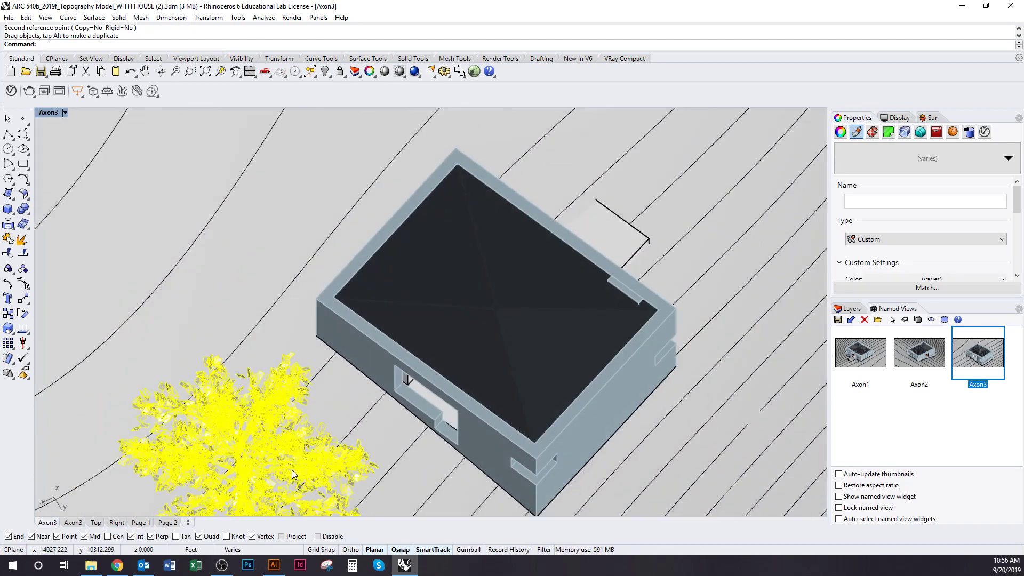
{"action": "left_click_drag", "start_coordinate": [292, 469], "coordinate": [288, 474]}
{"action": "right_click_drag", "start_coordinate": [289, 474], "coordinate": [342, 369]}
{"action": "key", "text": "Escape"}
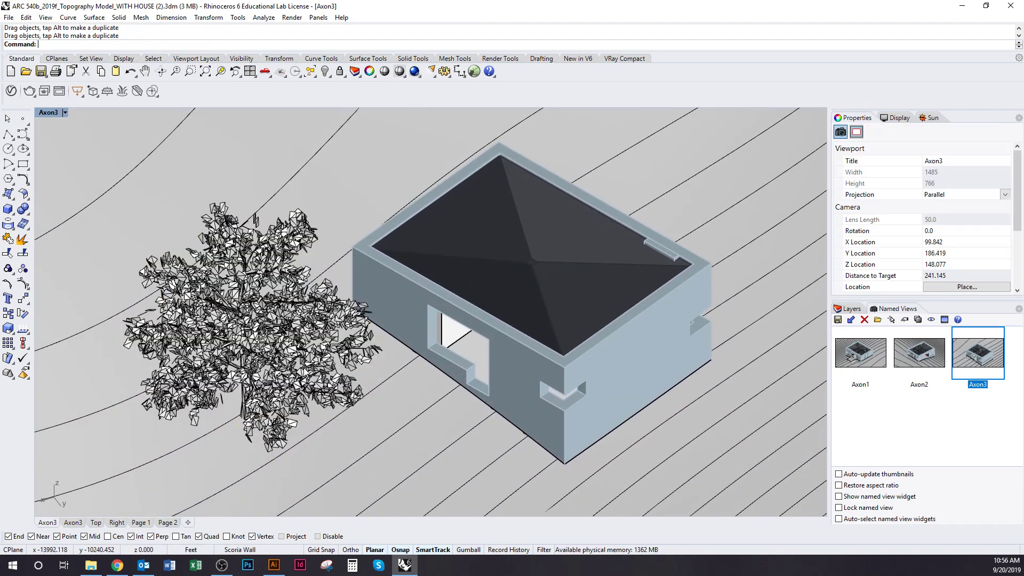
Select the tree's leaves and its trunk in turn to check which material each one uses.
{"action": "left_click", "coordinate": [256, 350]}
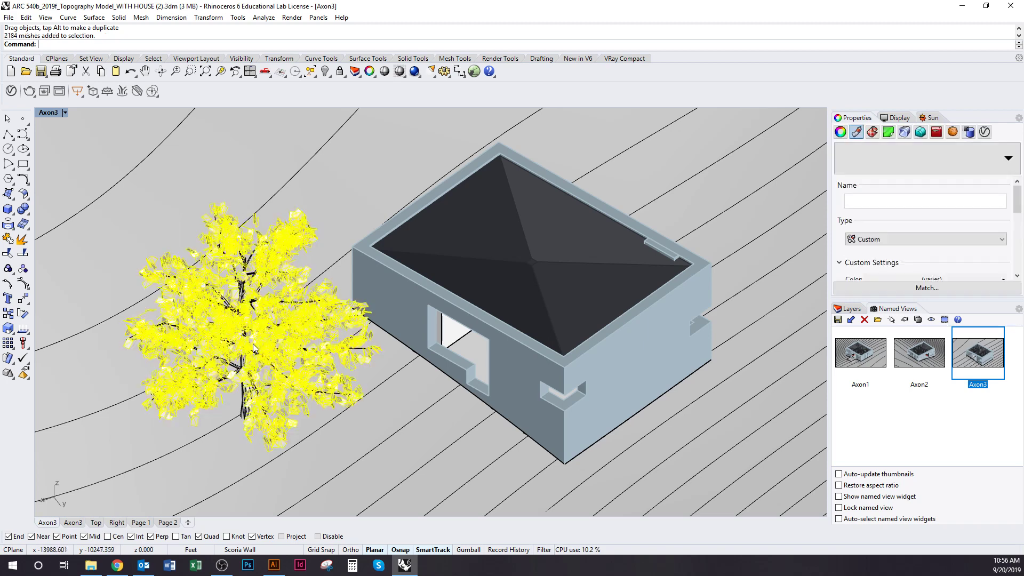
{"action": "scroll", "coordinate": [251, 389], "scroll_direction": "up", "scroll_amount": 4}
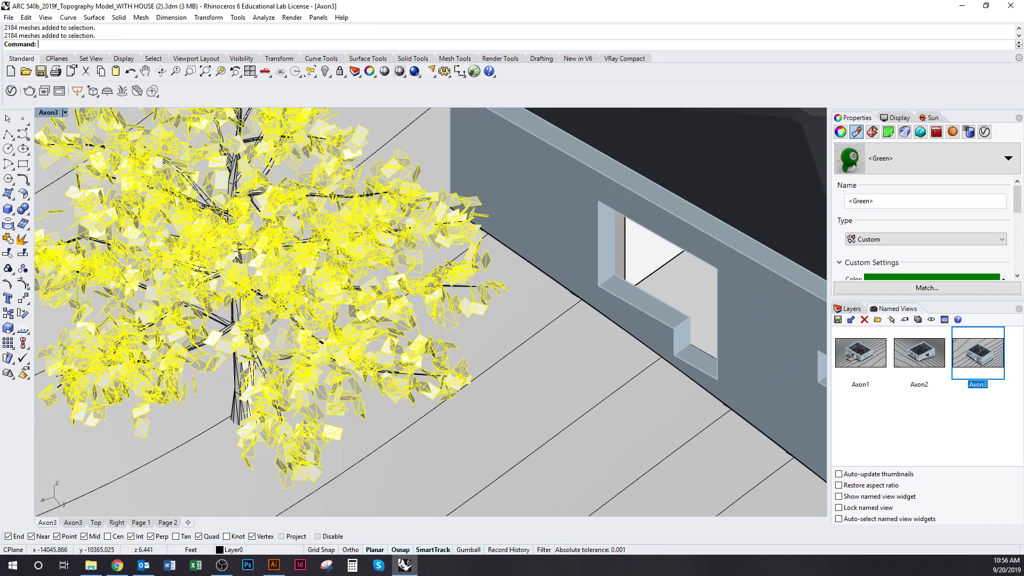
{"action": "left_click", "coordinate": [239, 415]}
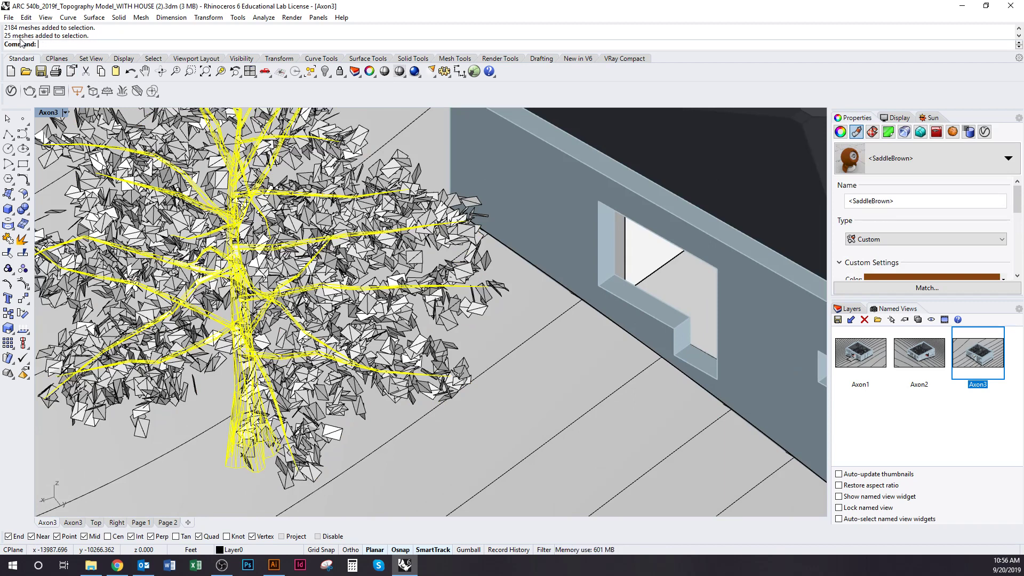
{"action": "left_click", "coordinate": [380, 269]}
{"action": "right_click_drag", "start_coordinate": [257, 426], "coordinate": [291, 423]}
{"action": "left_click", "coordinate": [290, 422]}
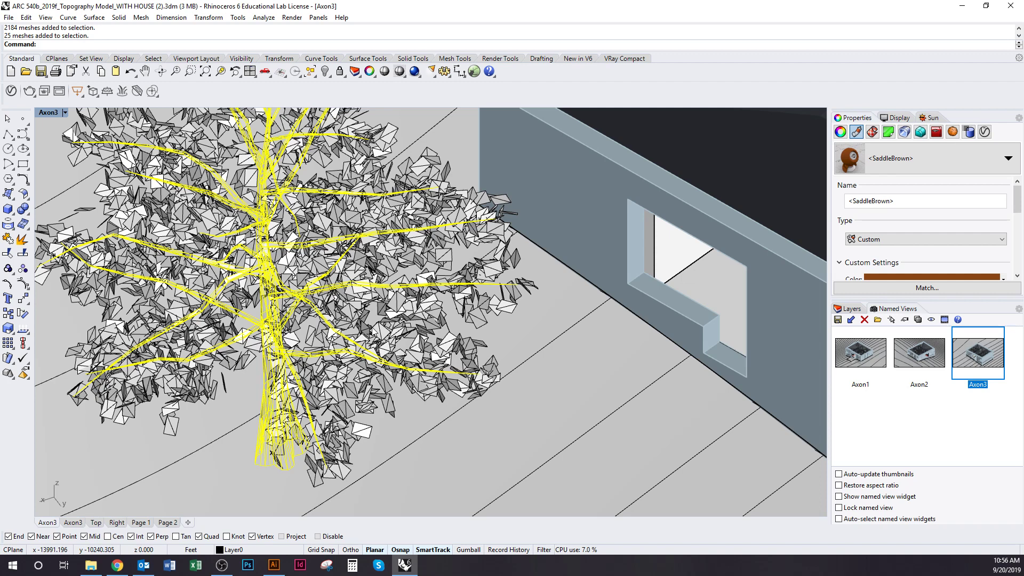
Select the leaves and trunk together and assign them one new material of type Custom.
{"action": "left_click", "coordinate": [373, 331]}
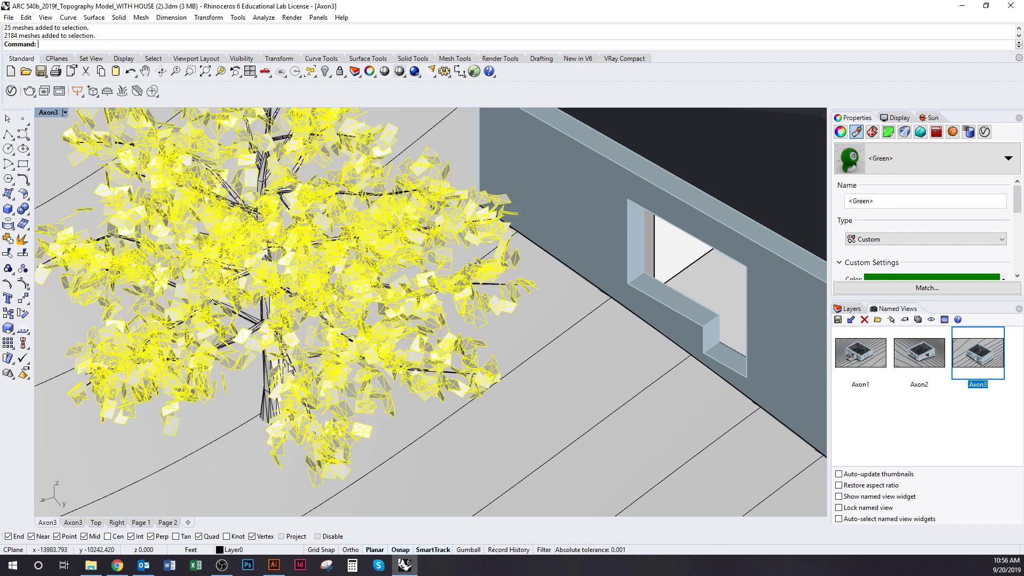
{"action": "left_click", "coordinate": [272, 380], "text": "shift"}
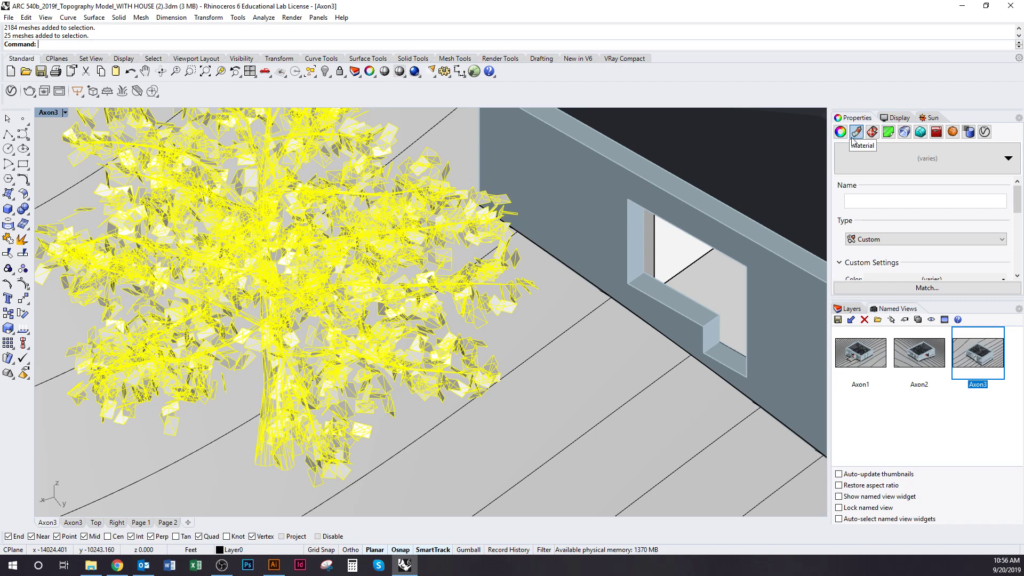
{"action": "left_click", "coordinate": [934, 174]}
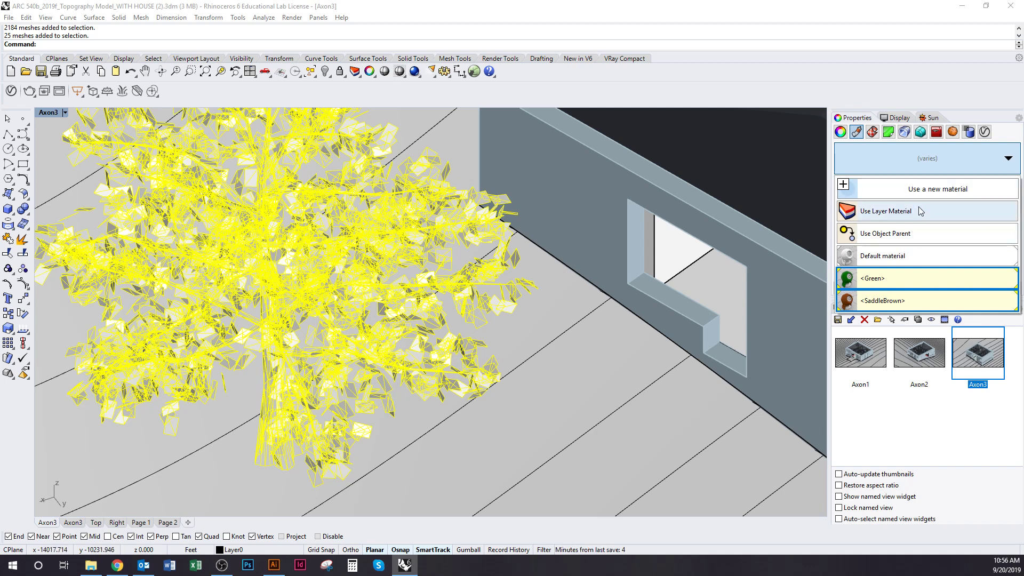
{"action": "left_click", "coordinate": [915, 170]}
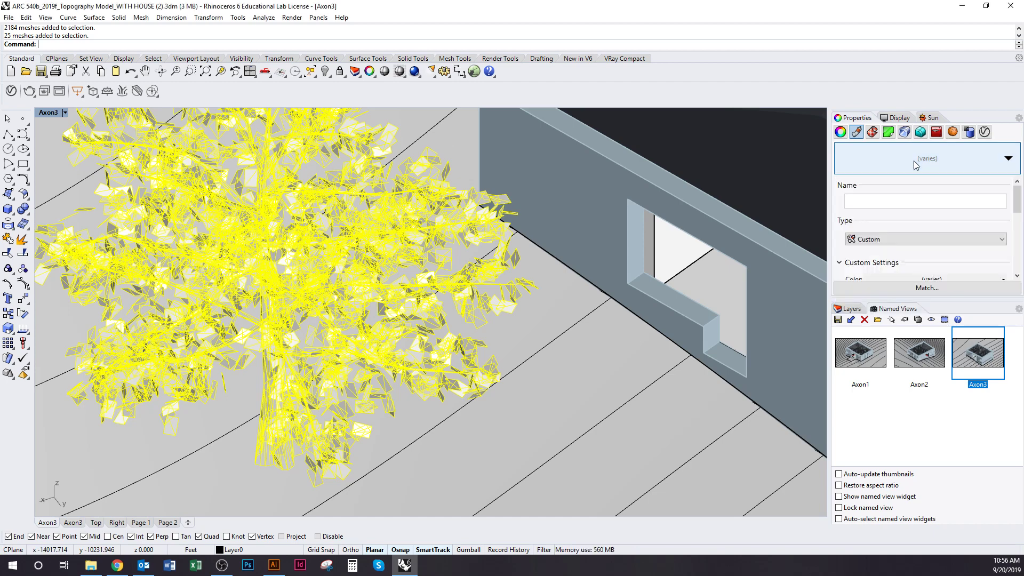
{"action": "left_click", "coordinate": [919, 170]}
{"action": "left_click", "coordinate": [933, 195]}
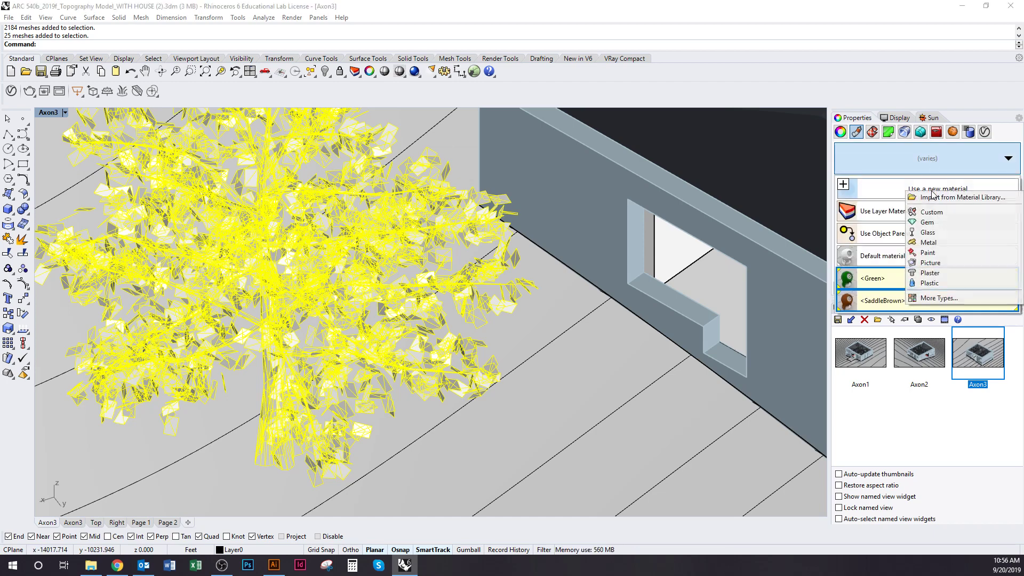
{"action": "left_click", "coordinate": [933, 213]}
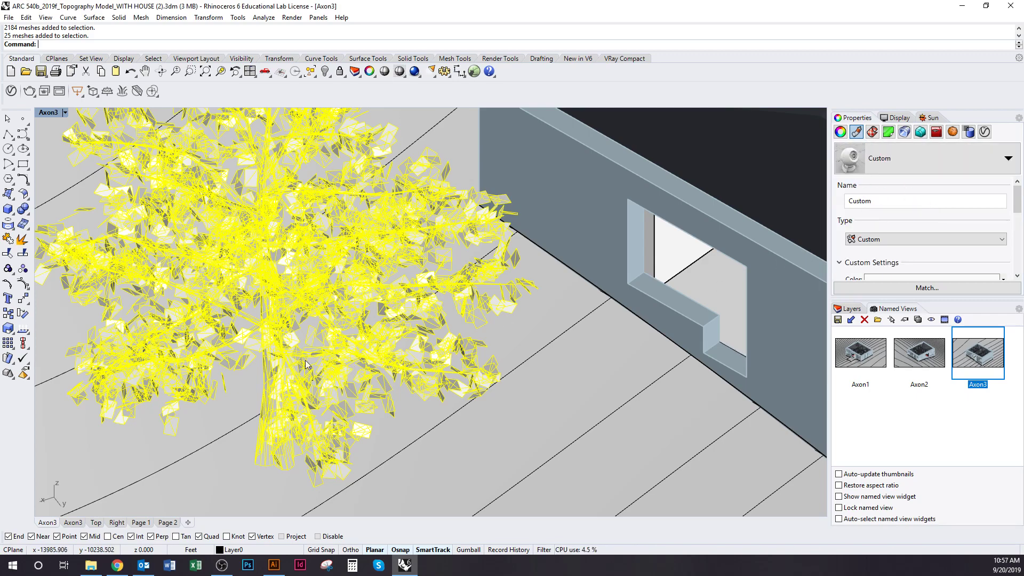
Reselect the trunk and leaf meshes together and examine the whole tree beside the house.
{"action": "scroll", "coordinate": [306, 365], "scroll_direction": "down", "scroll_amount": 2}
{"action": "key", "text": "Escape"}
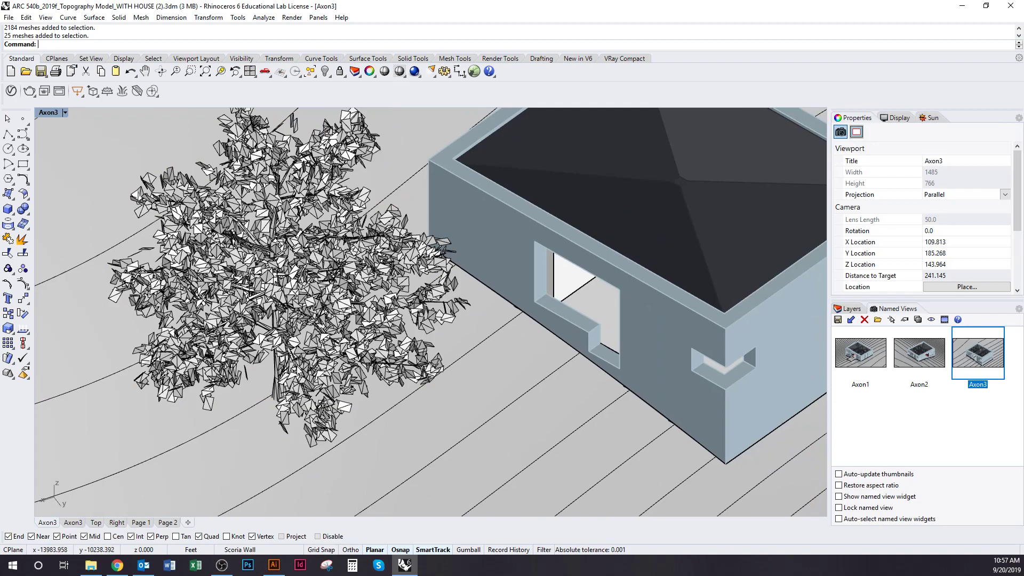
{"action": "scroll", "coordinate": [422, 390], "scroll_direction": "up", "scroll_amount": 4}
{"action": "left_click", "coordinate": [422, 390]}
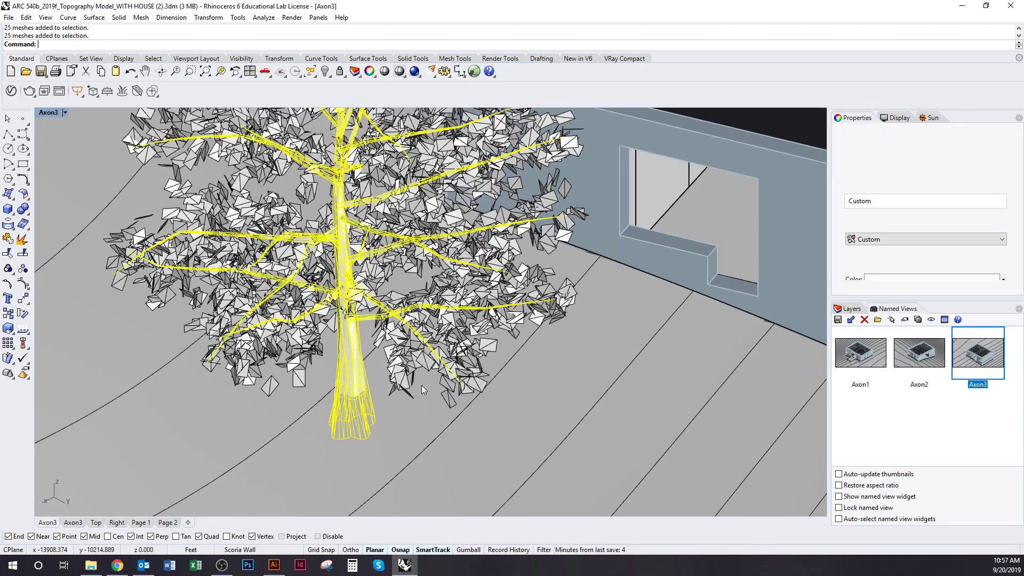
{"action": "left_click", "coordinate": [416, 402], "text": "shift"}
{"action": "scroll", "coordinate": [370, 376], "scroll_direction": "down", "scroll_amount": 2}
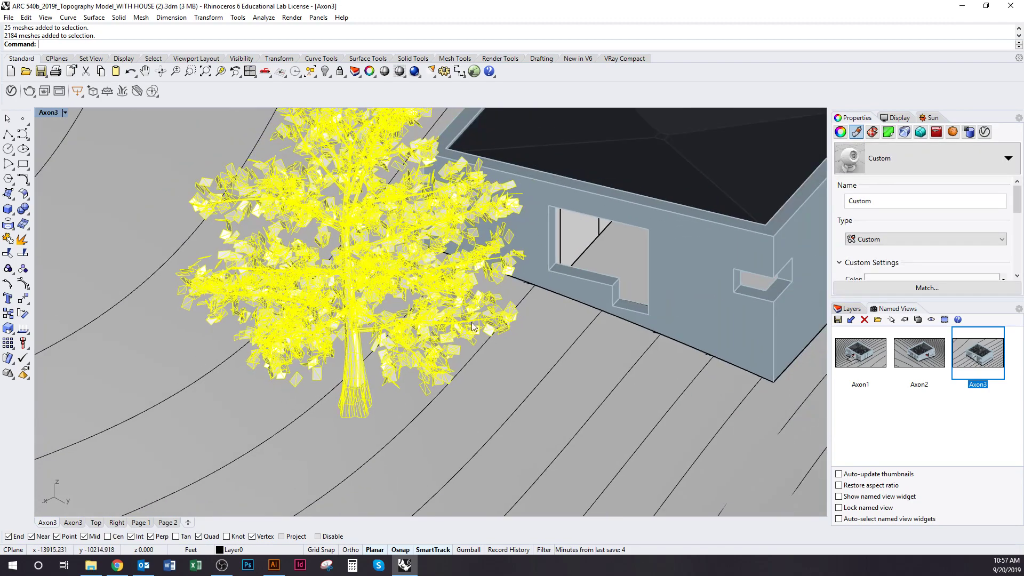
{"action": "scroll", "coordinate": [473, 326], "scroll_direction": "down", "scroll_amount": 4}
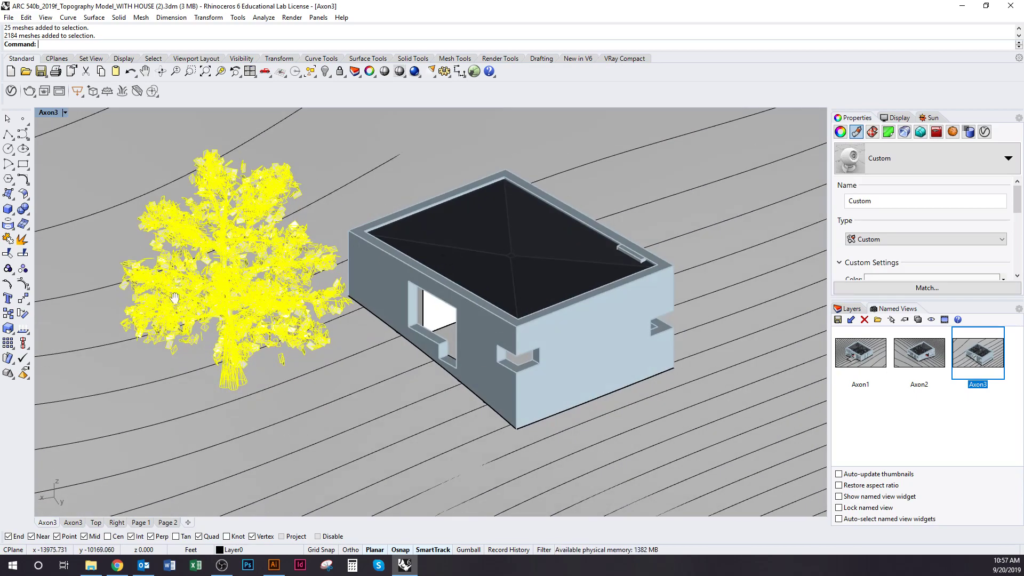
{"action": "right_click_drag", "start_coordinate": [213, 333], "coordinate": [282, 348]}
{"action": "scroll", "coordinate": [283, 348], "scroll_direction": "up", "scroll_amount": 1}
{"action": "scroll", "coordinate": [299, 357], "scroll_direction": "down", "scroll_amount": 2}
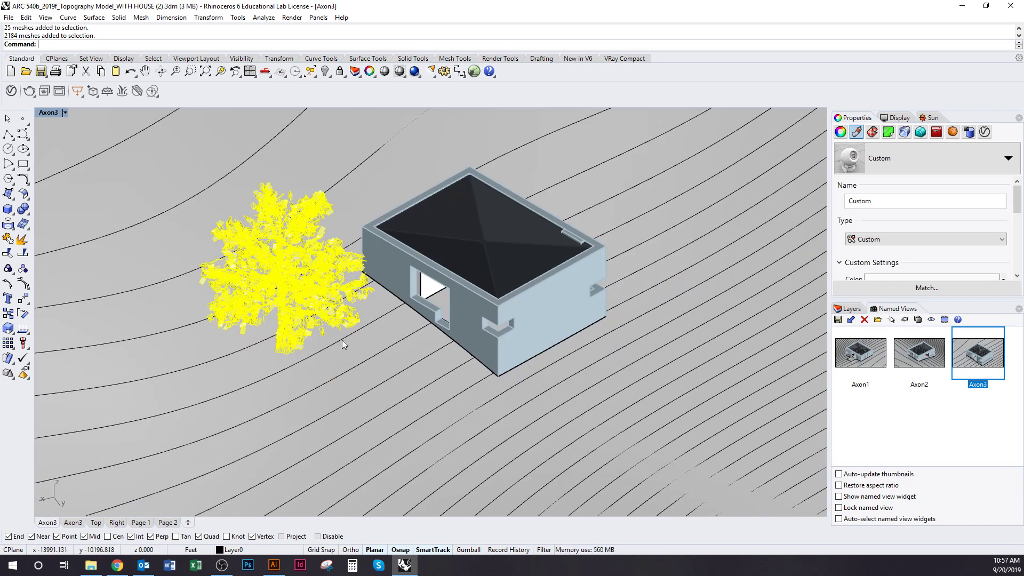
{"action": "scroll", "coordinate": [329, 338], "scroll_direction": "up", "scroll_amount": 5}
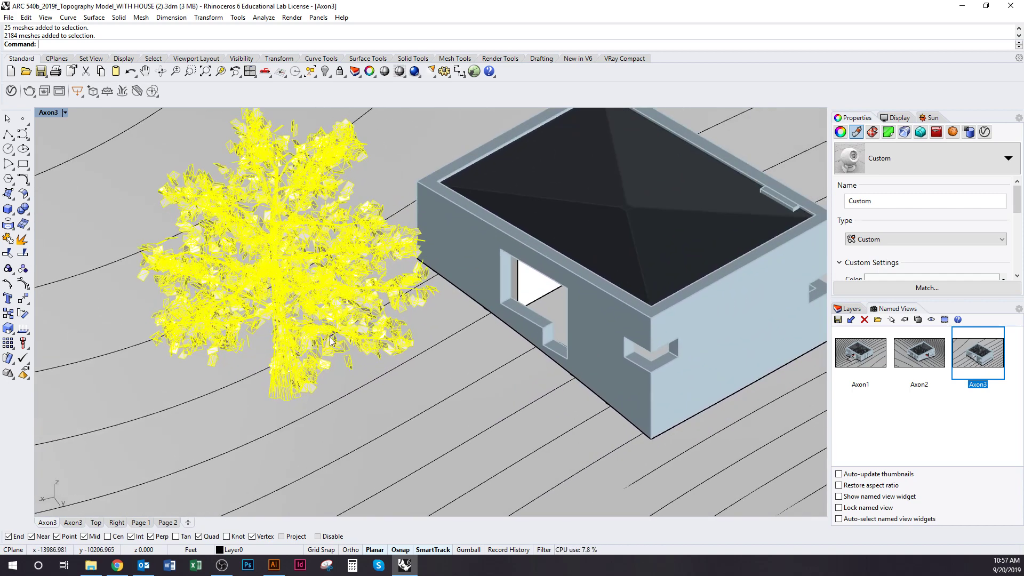
Define the selected tree meshes as a block named Tree with its base point at a vertex at the trunk's foot, and reselect it.
{"action": "type", "text": "Block"}
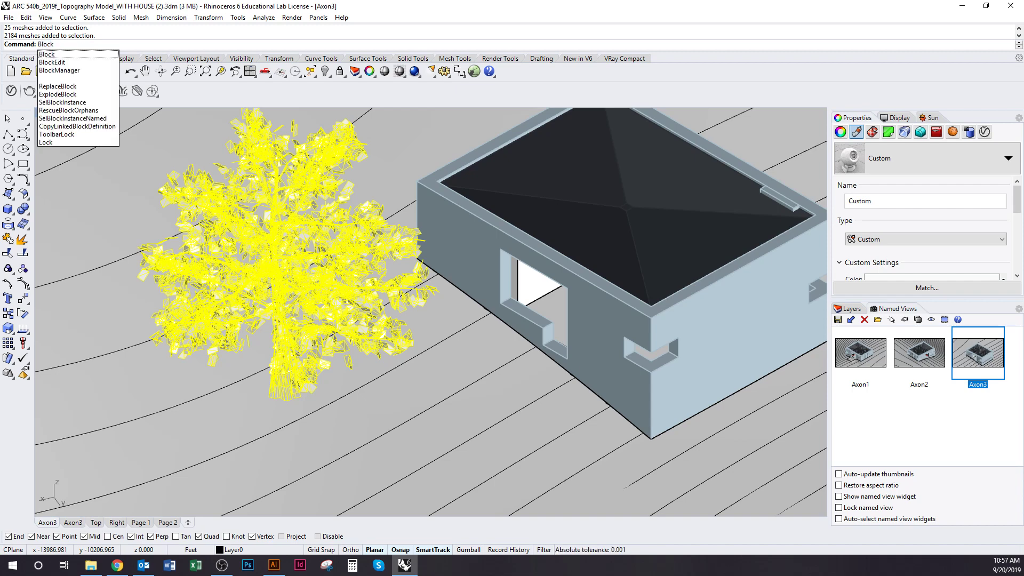
{"action": "key", "text": "Return"}
{"action": "scroll", "coordinate": [328, 337], "scroll_direction": "up", "scroll_amount": 5}
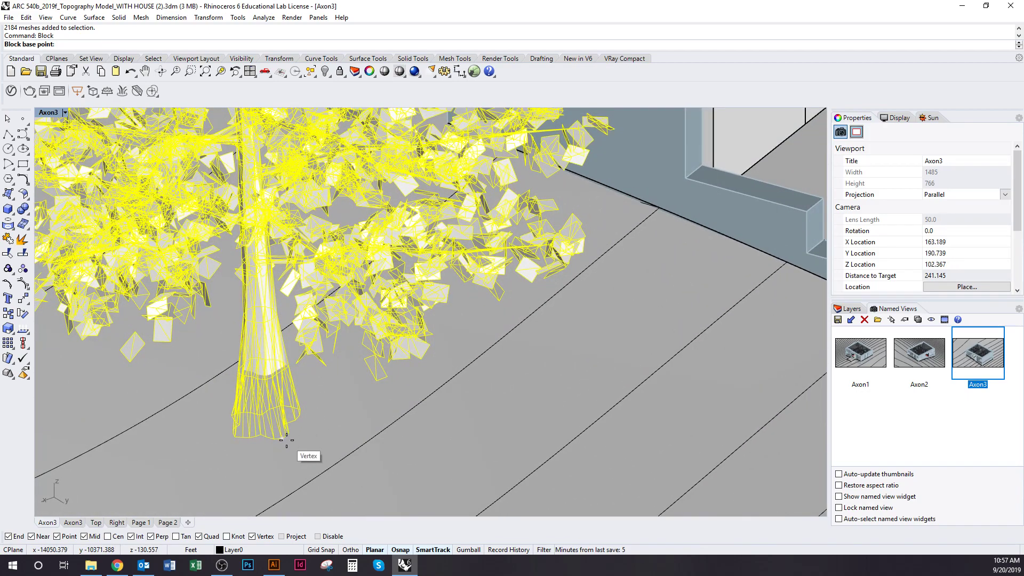
{"action": "left_click", "coordinate": [286, 440]}
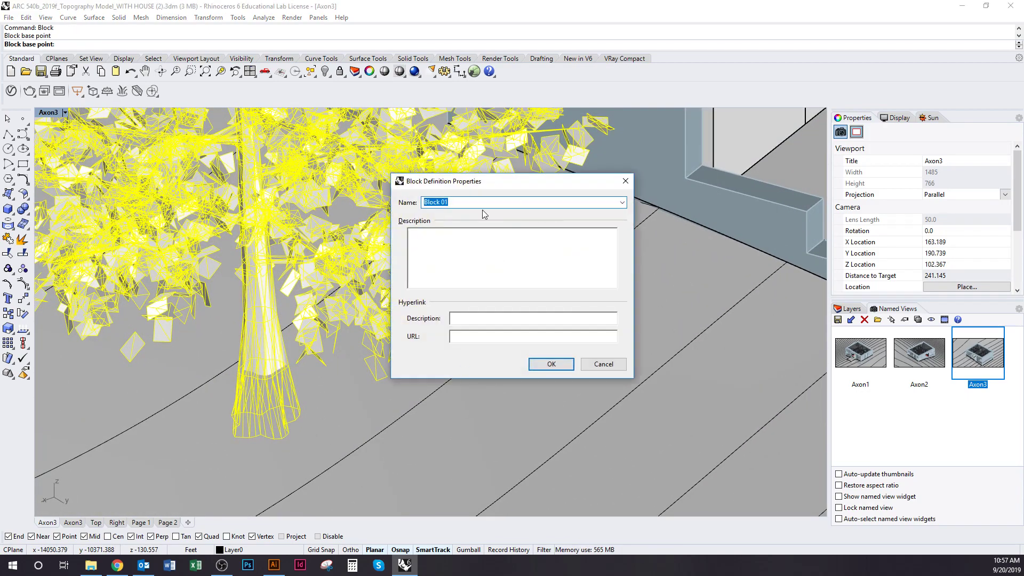
{"action": "type", "text": "Tree"}
{"action": "key", "text": "Return"}
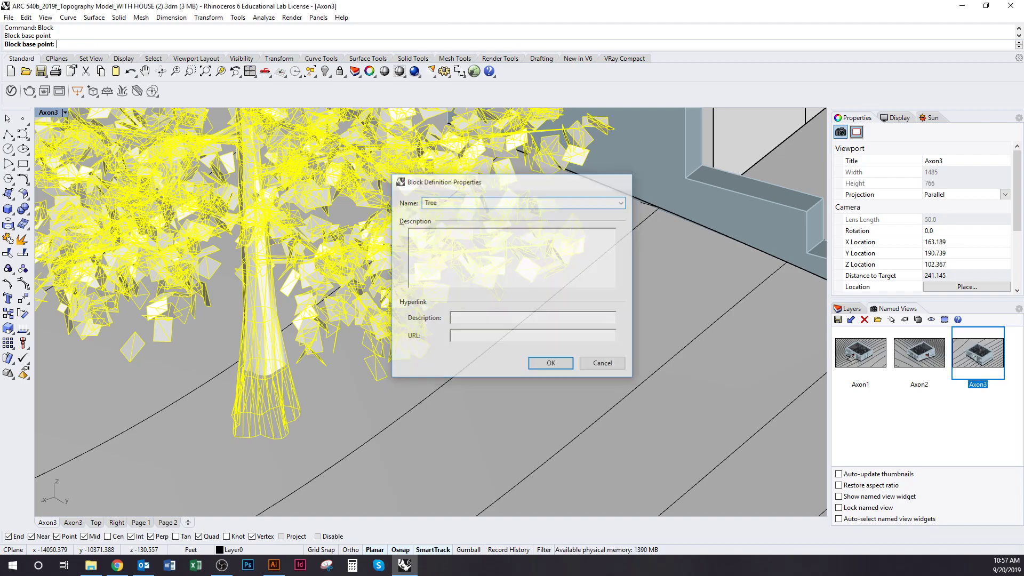
{"action": "scroll", "coordinate": [406, 352], "scroll_direction": "down", "scroll_amount": 10}
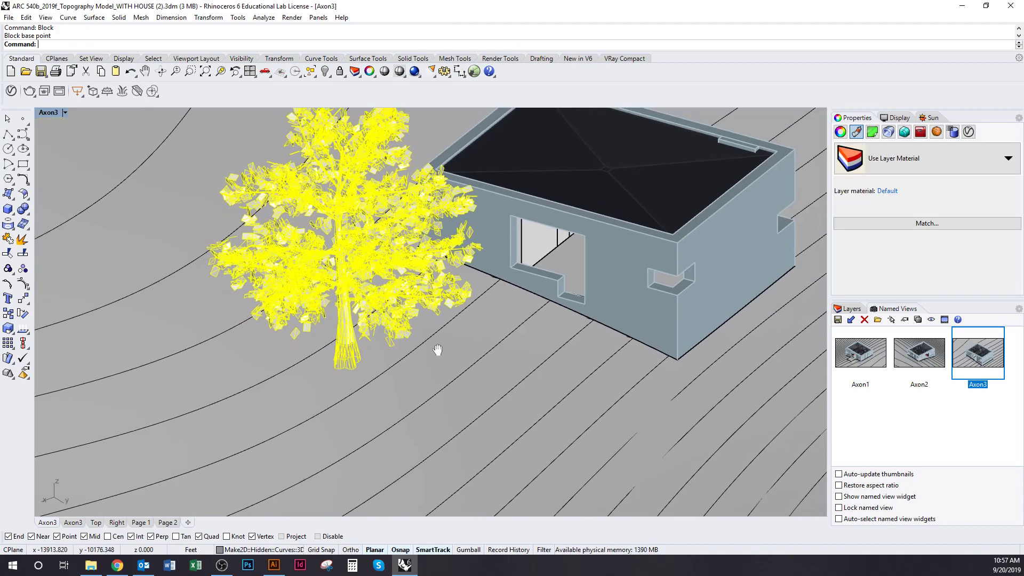
{"action": "key", "text": "Escape"}
{"action": "right_click_drag", "start_coordinate": [407, 347], "coordinate": [357, 345]}
{"action": "left_click", "coordinate": [273, 308]}
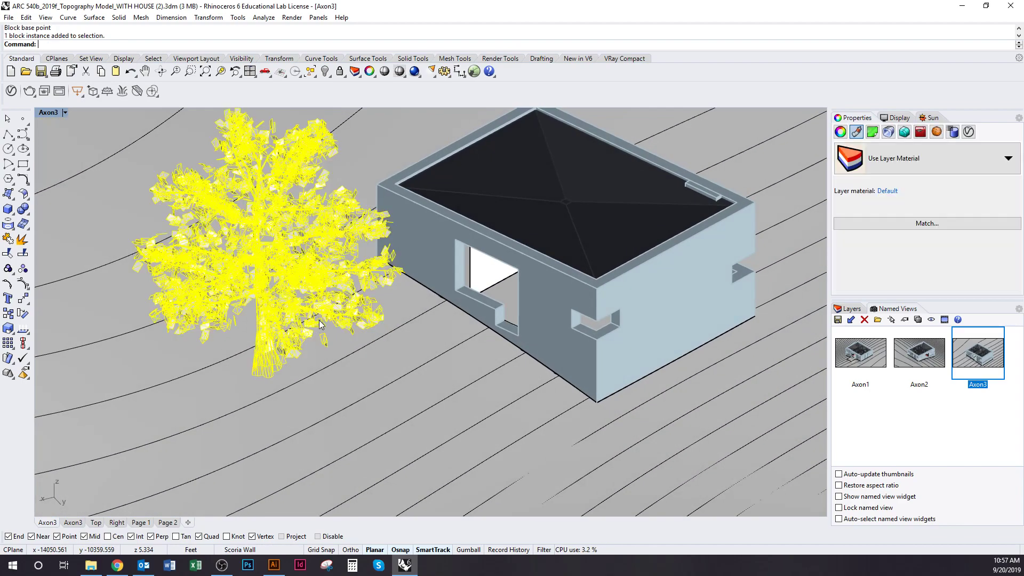
Open the Tree block for in-place editing and select individual leaf meshes to check their material.
{"action": "right_click_drag", "start_coordinate": [273, 307], "coordinate": [290, 308], "text": "shift"}
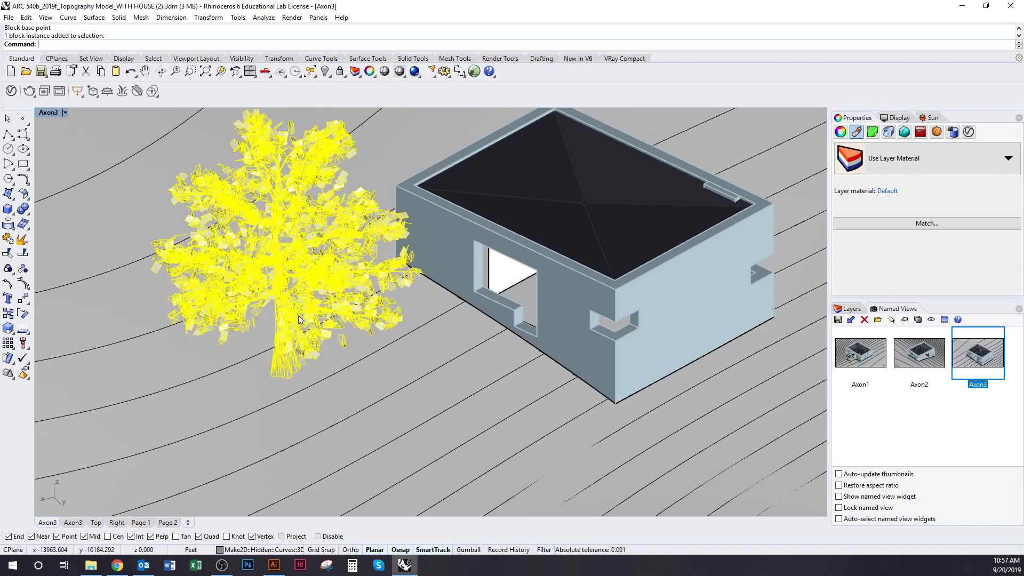
{"action": "type", "text": "BlockEdit"}
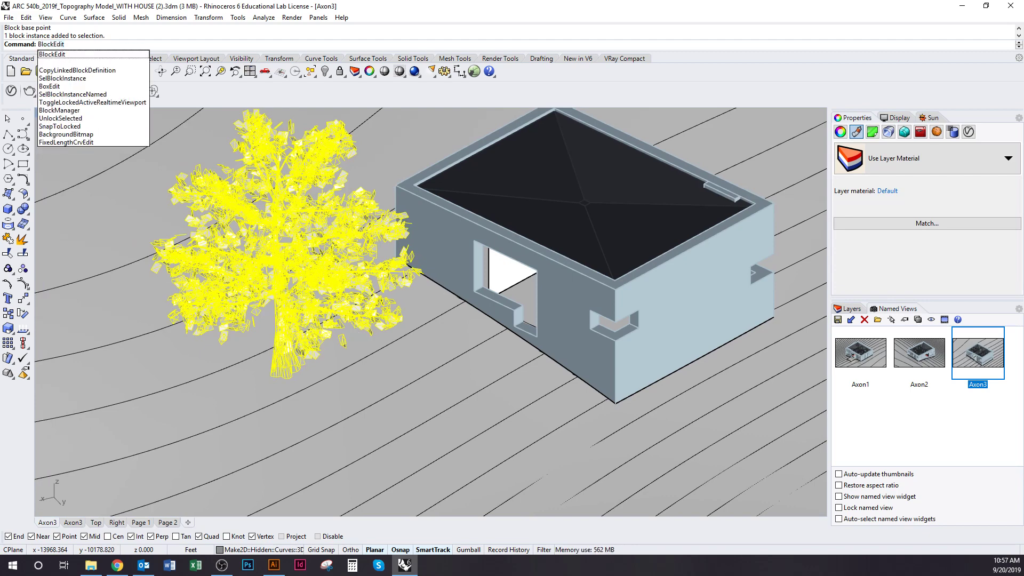
{"action": "key", "text": "Return"}
{"action": "left_click", "coordinate": [317, 341]}
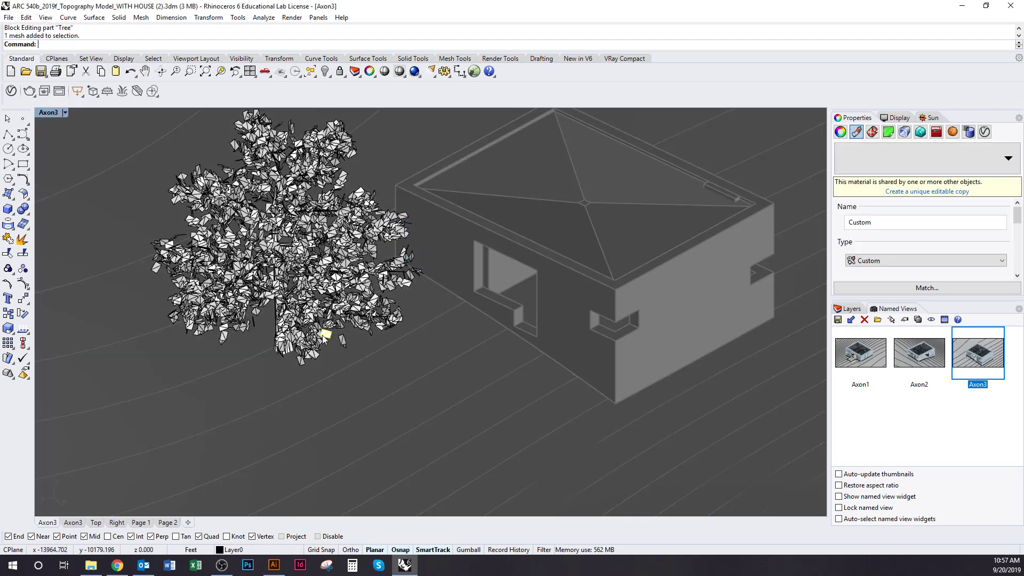
{"action": "left_click", "coordinate": [307, 349]}
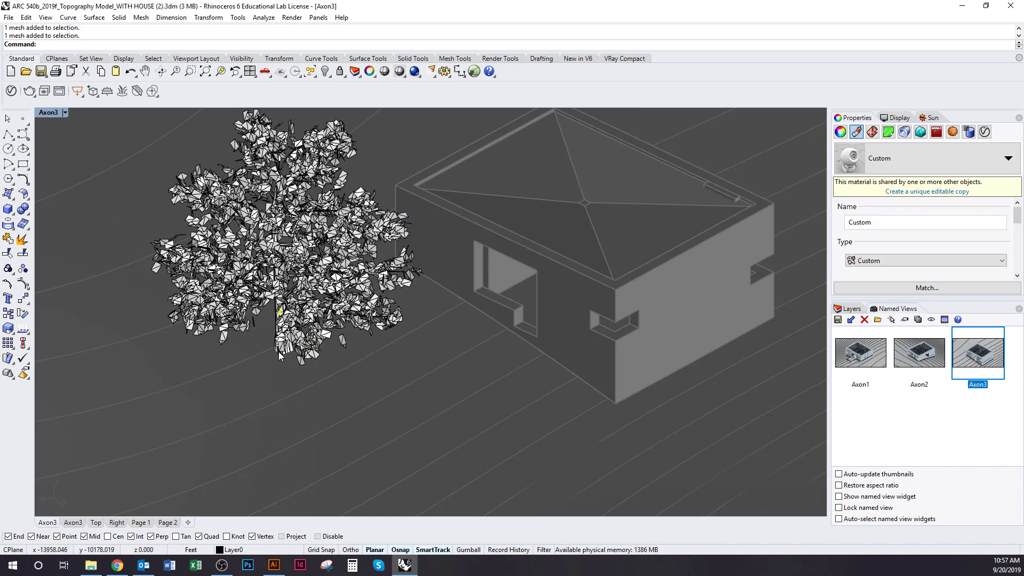
Select the trunk mesh inside the Tree block to check its material, and finish the block edit.
{"action": "scroll", "coordinate": [288, 352], "scroll_direction": "up", "scroll_amount": 7}
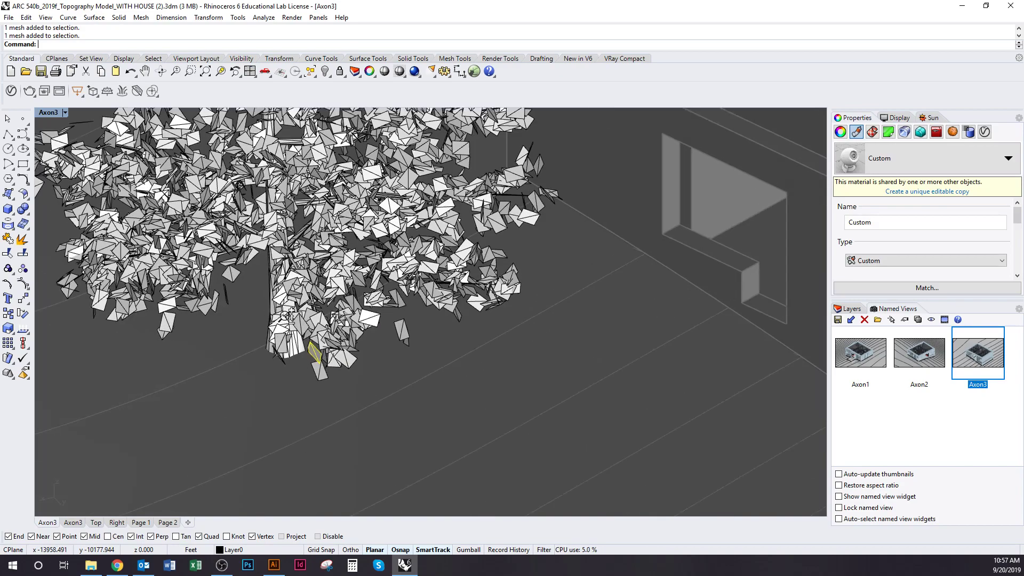
{"action": "right_click_drag", "start_coordinate": [288, 352], "coordinate": [315, 333]}
{"action": "left_click", "coordinate": [306, 344]}
{"action": "scroll", "coordinate": [306, 344], "scroll_direction": "down", "scroll_amount": 8}
{"action": "right_click_drag", "start_coordinate": [313, 386], "coordinate": [305, 410], "text": "shift"}
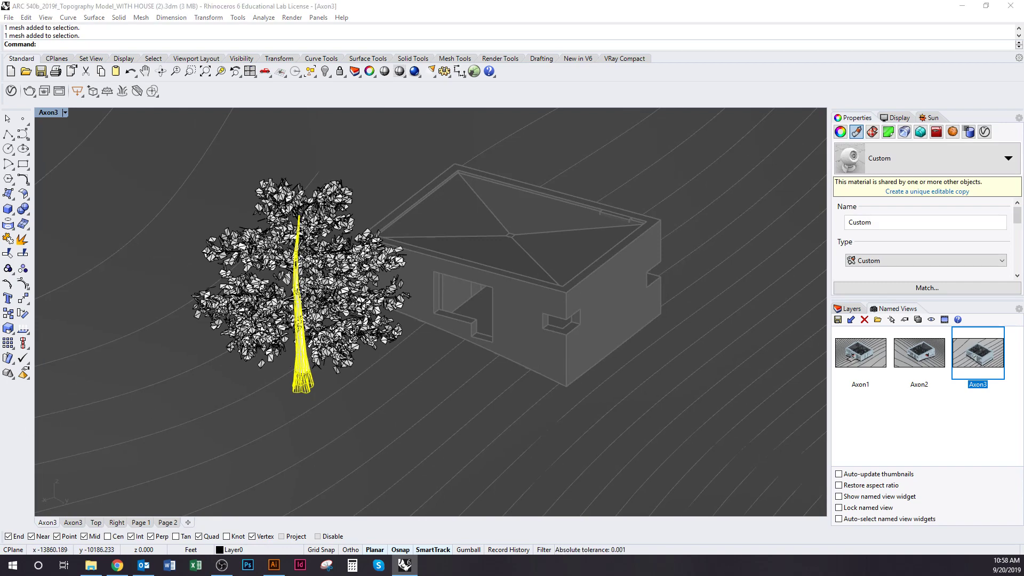
{"action": "double_click", "coordinate": [302, 368]}
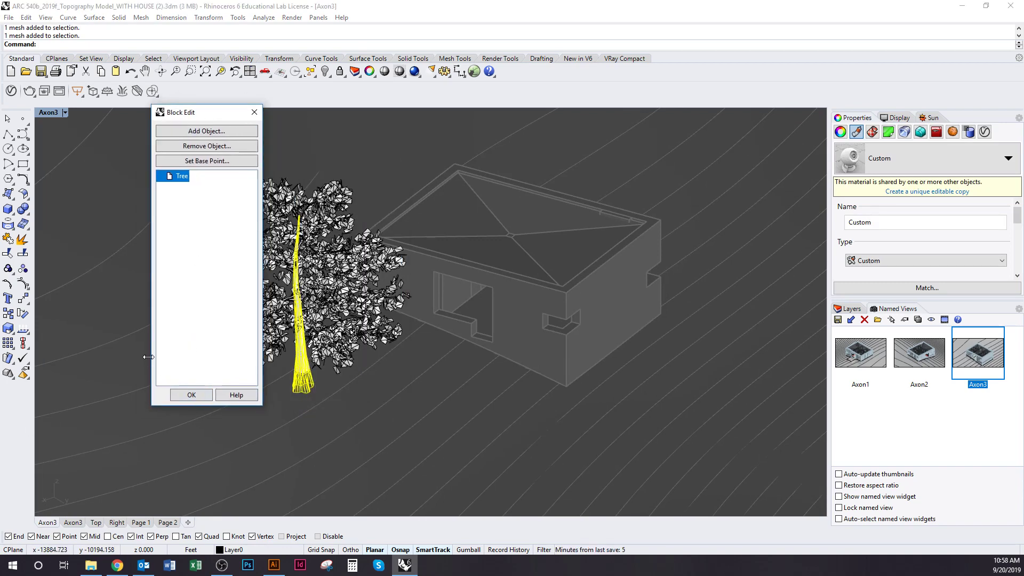
{"action": "left_click_drag", "start_coordinate": [148, 357], "coordinate": [94, 363]}
{"action": "left_click", "coordinate": [193, 396]}
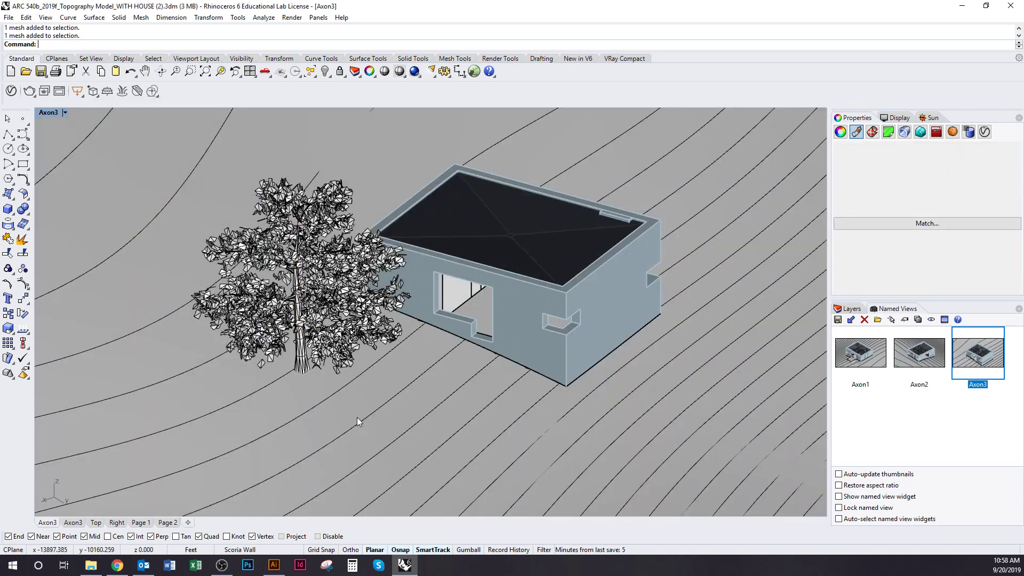
Check which renderer is current and open the document's render properties.
{"action": "right_click_drag", "start_coordinate": [393, 419], "coordinate": [370, 402]}
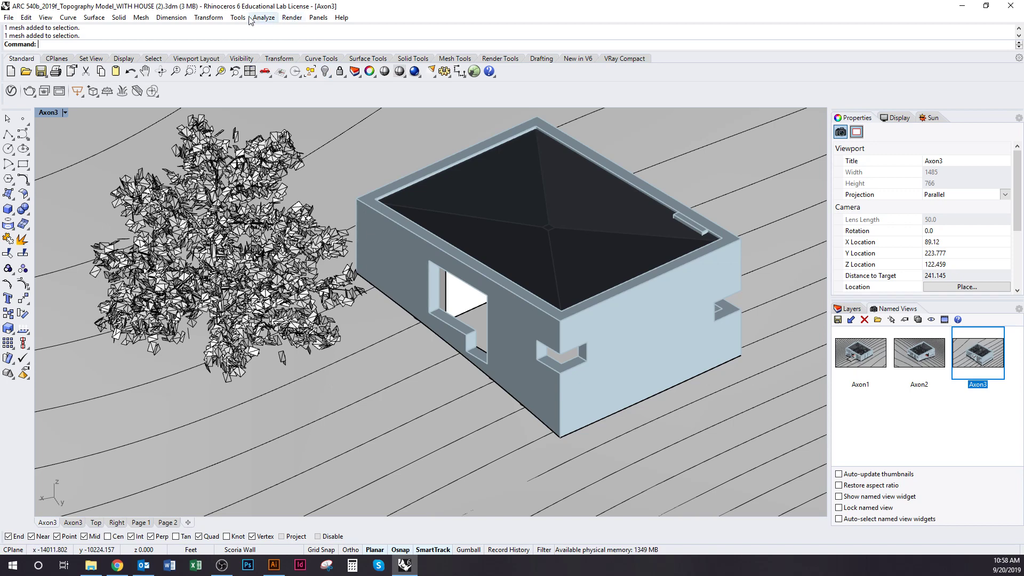
{"action": "left_click", "coordinate": [292, 18]}
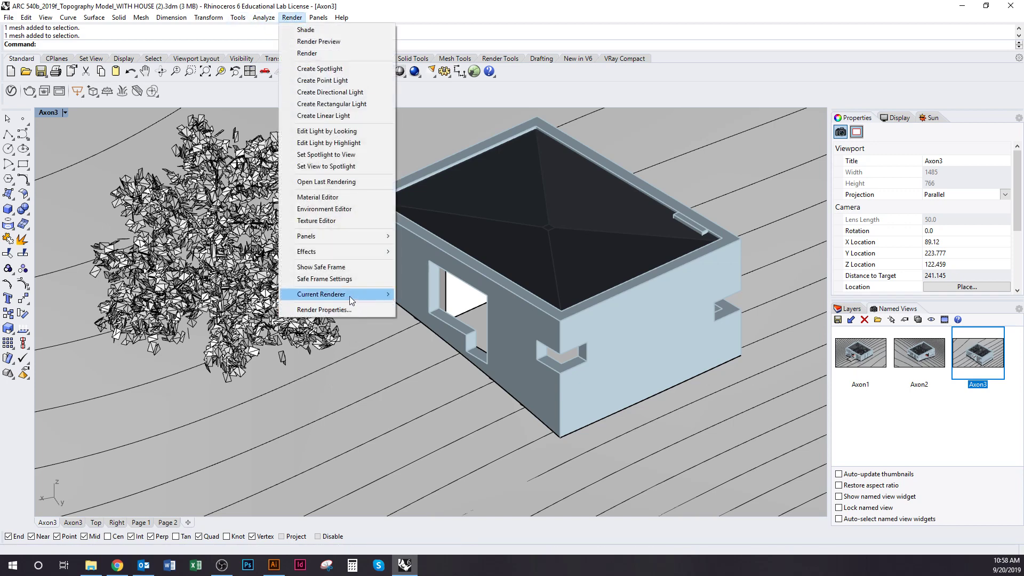
{"action": "mouse_move", "coordinate": [303, 299]}
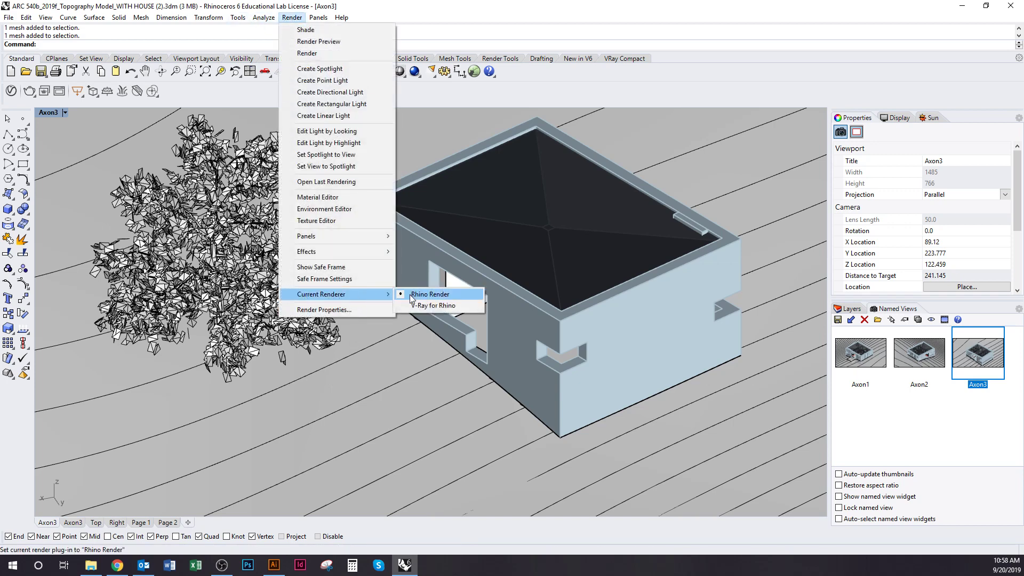
{"action": "left_click", "coordinate": [318, 311]}
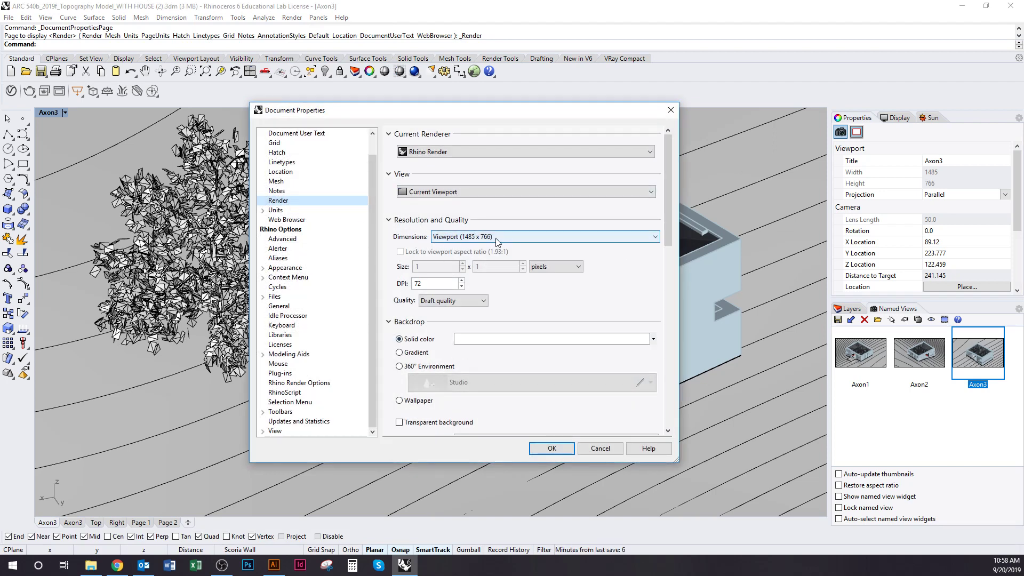
Set the render dimensions to Custom: 800 x 450 (16:9) and the render quality to Low quality.
{"action": "left_click", "coordinate": [516, 240]}
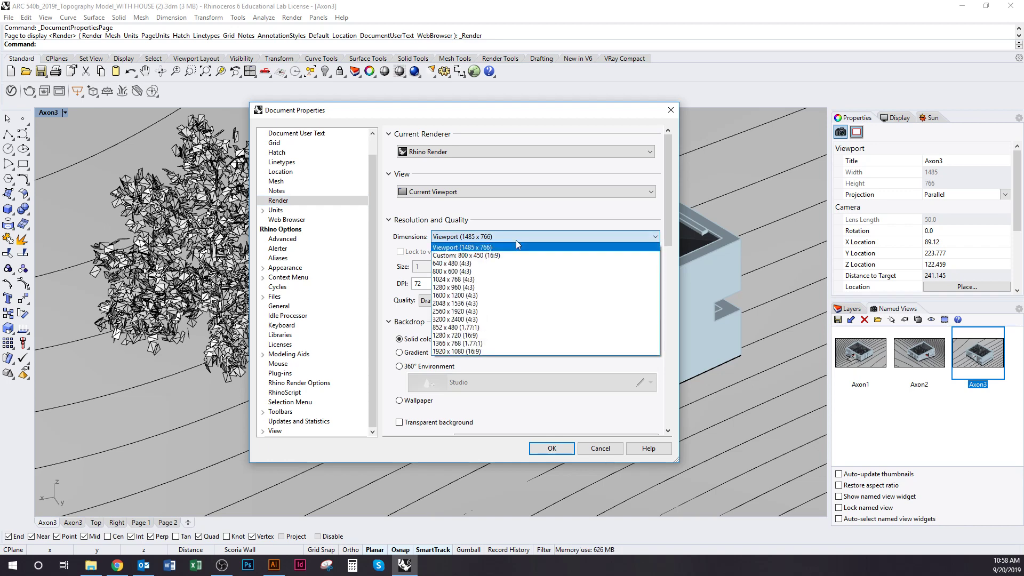
{"action": "left_click", "coordinate": [517, 240]}
{"action": "left_click", "coordinate": [472, 241]}
{"action": "left_click", "coordinate": [475, 241]}
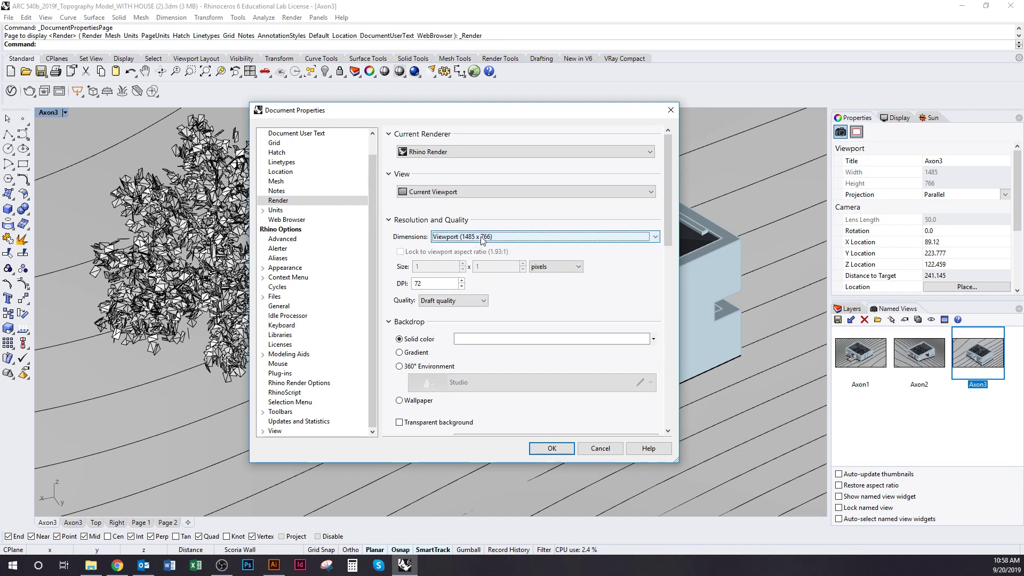
{"action": "left_click", "coordinate": [458, 240]}
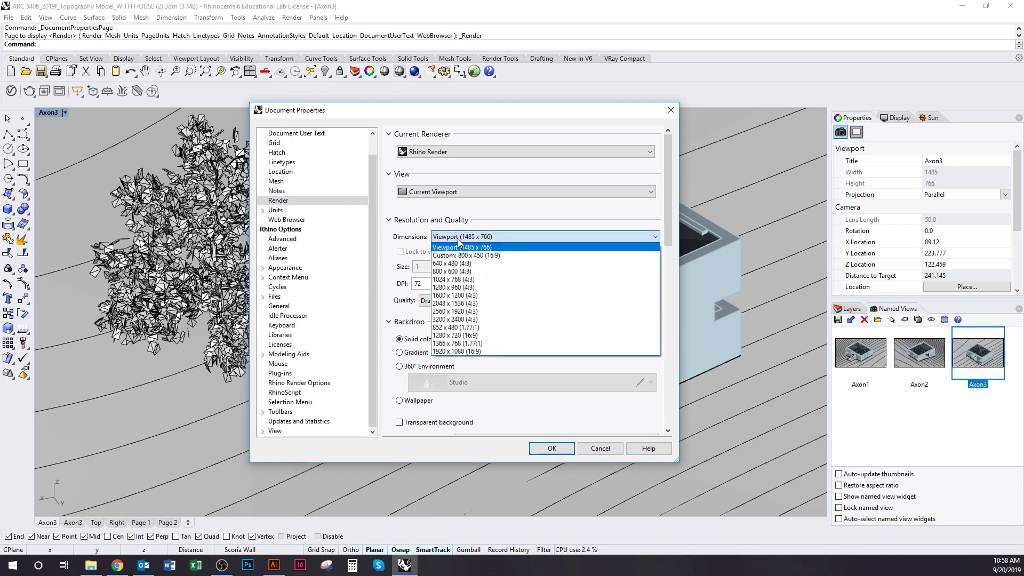
{"action": "left_click", "coordinate": [460, 256]}
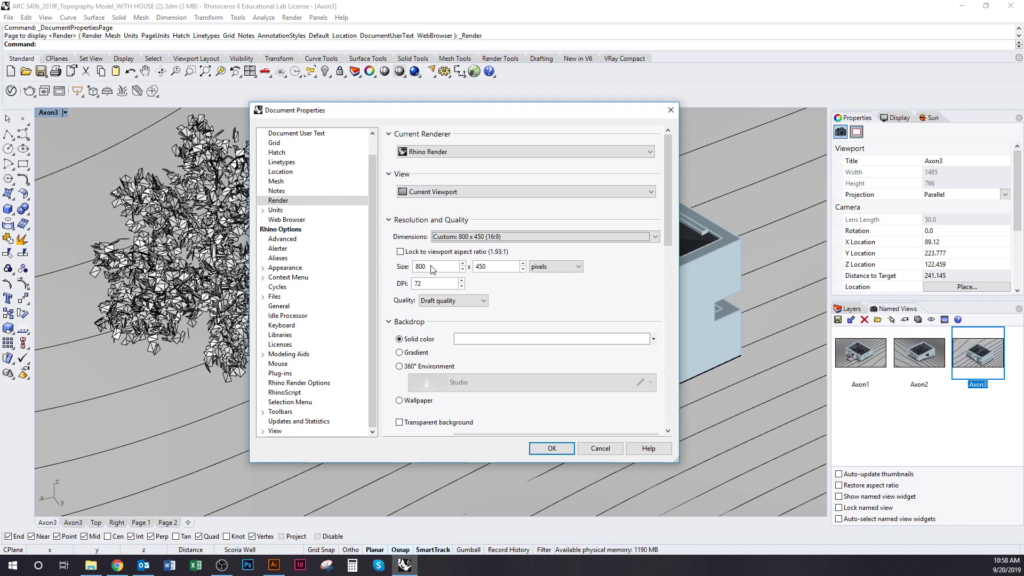
{"action": "left_click", "coordinate": [452, 301]}
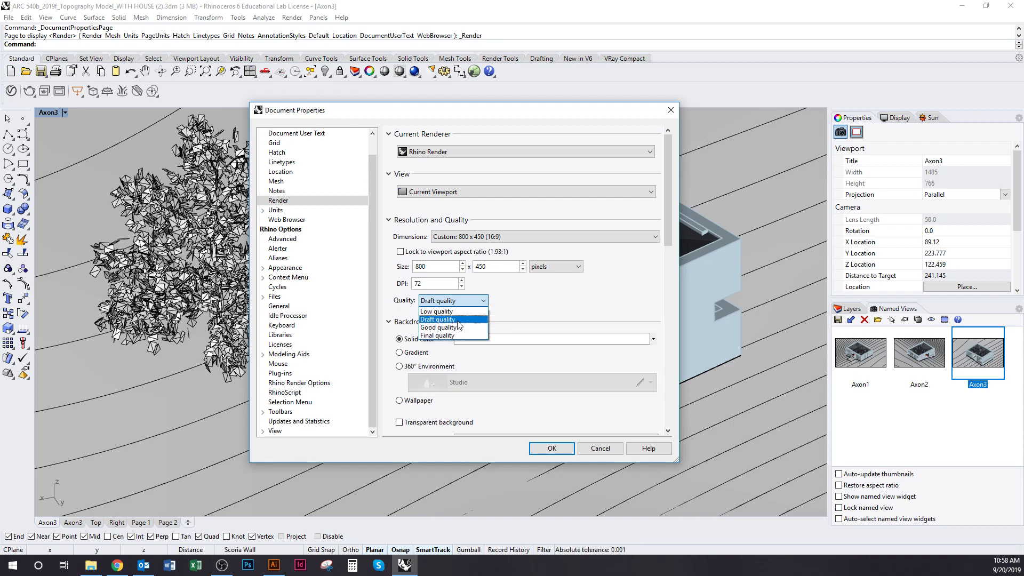
{"action": "left_click", "coordinate": [454, 312]}
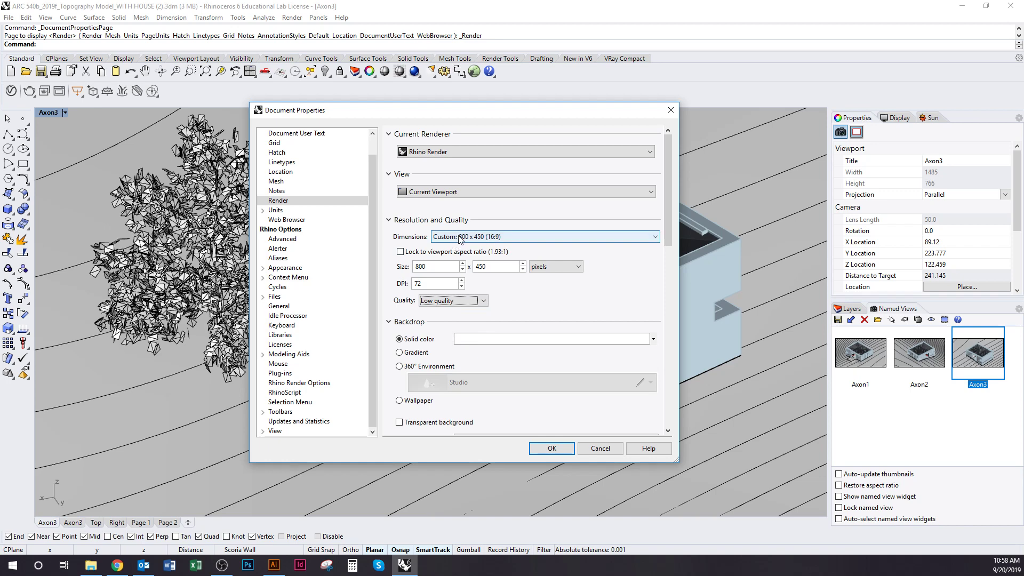
Set the custom render size to 2000 x 1000 pixels.
{"action": "double_click", "coordinate": [437, 268]}
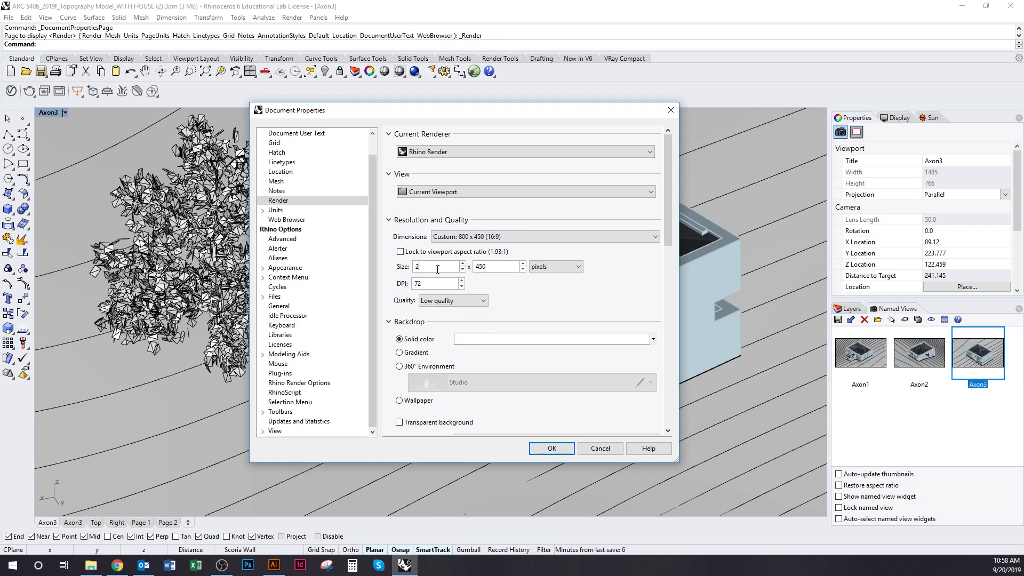
{"action": "double_click", "coordinate": [501, 269]}
{"action": "type", "text": "1000"}
{"action": "double_click", "coordinate": [415, 268]}
{"action": "scroll", "coordinate": [613, 277], "scroll_direction": "down", "scroll_amount": 4}
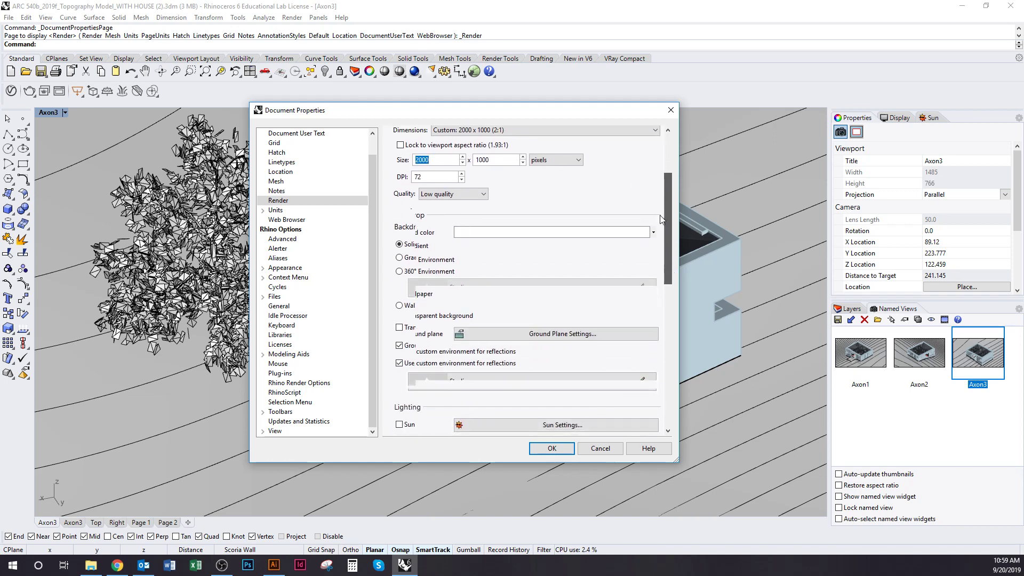
{"action": "scroll", "coordinate": [587, 256], "scroll_direction": "up", "scroll_amount": 4}
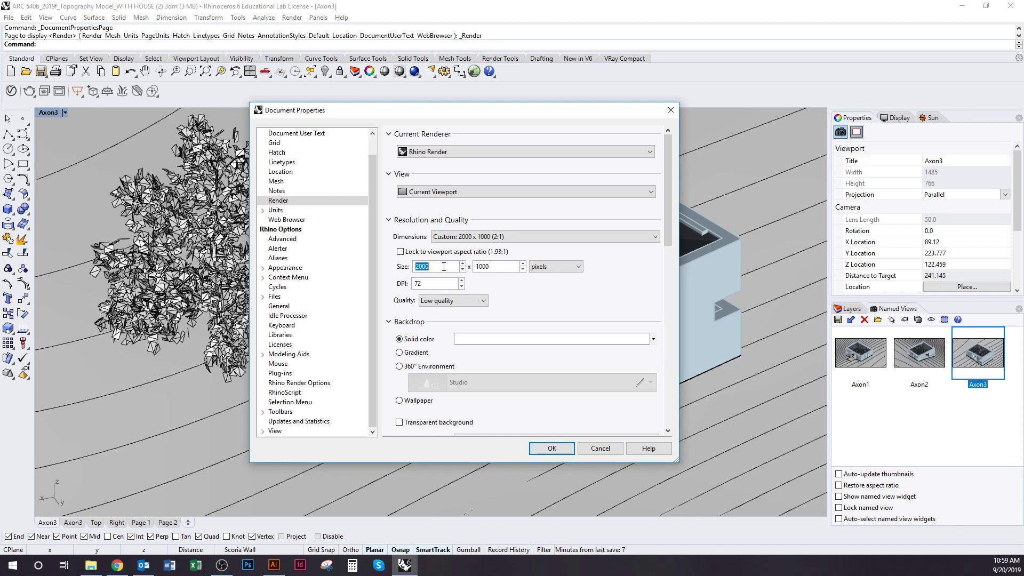
Switch to Calculator and multiply 17 by 150 to work out a 17-inch image side in pixels at 150 DPI.
{"action": "left_click", "coordinate": [352, 565]}
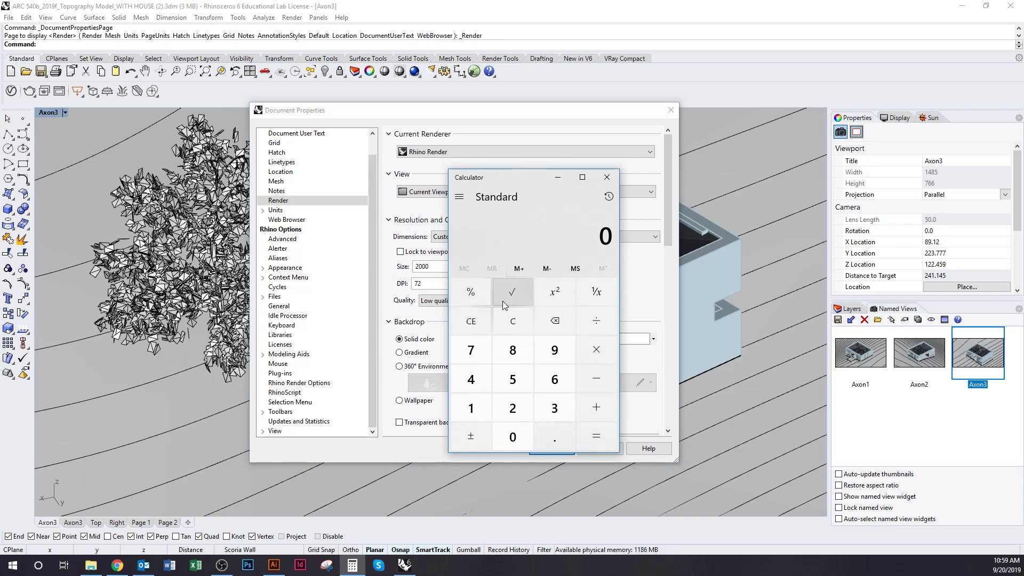
{"action": "type", "text": "17"}
{"action": "left_click", "coordinate": [582, 363]}
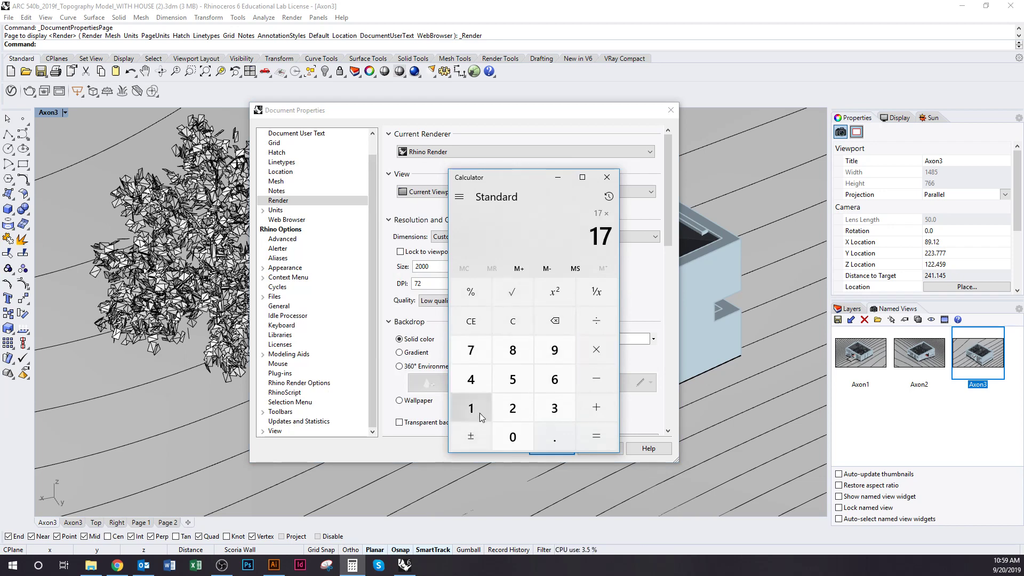
{"action": "left_click", "coordinate": [471, 408]}
{"action": "left_click", "coordinate": [513, 380]}
{"action": "left_click", "coordinate": [513, 437]}
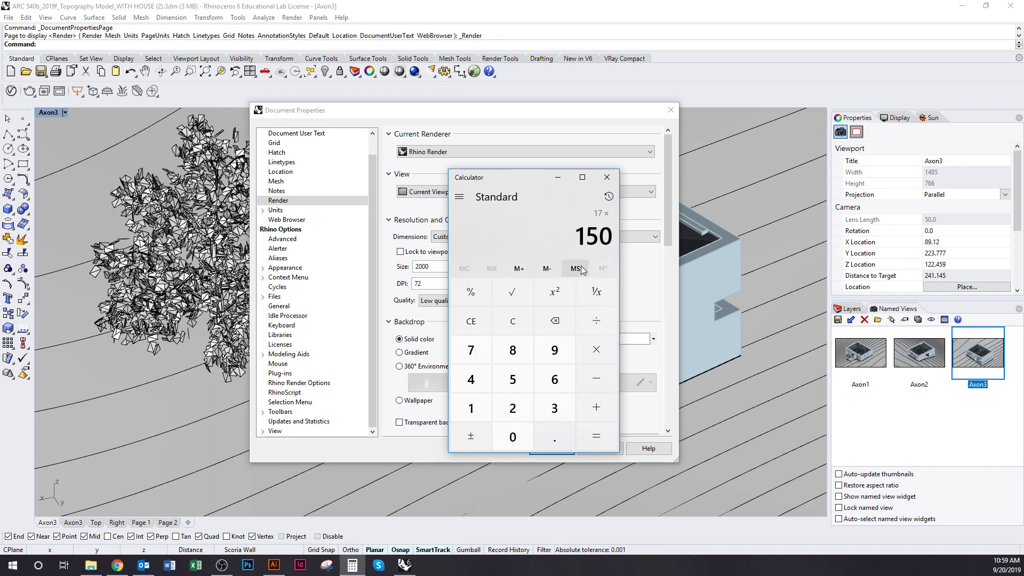
{"action": "left_click", "coordinate": [589, 429]}
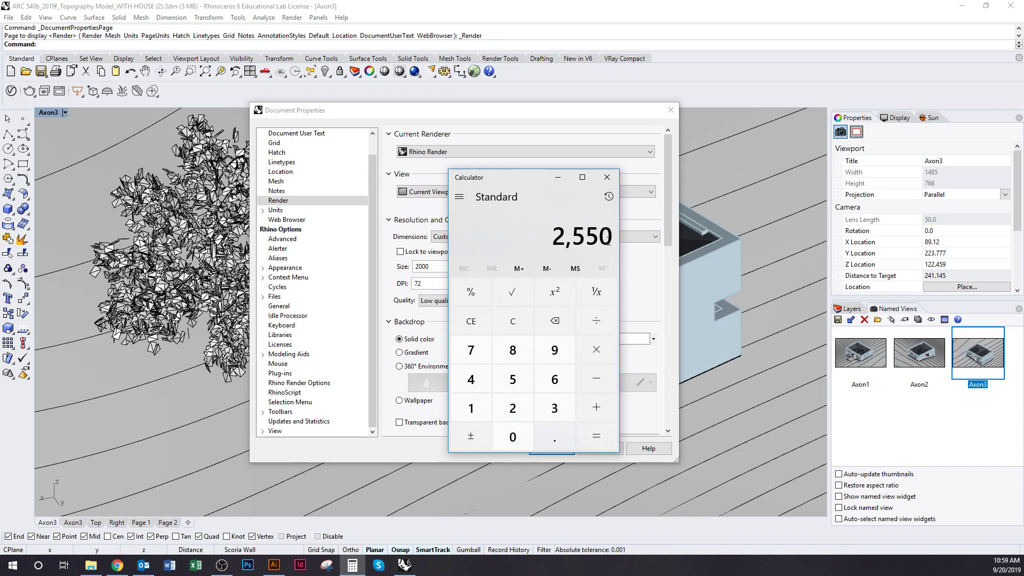
Multiply 11 by 150 for the other image side and close Calculator.
{"action": "double_click", "coordinate": [482, 412]}
{"action": "left_click", "coordinate": [596, 350]}
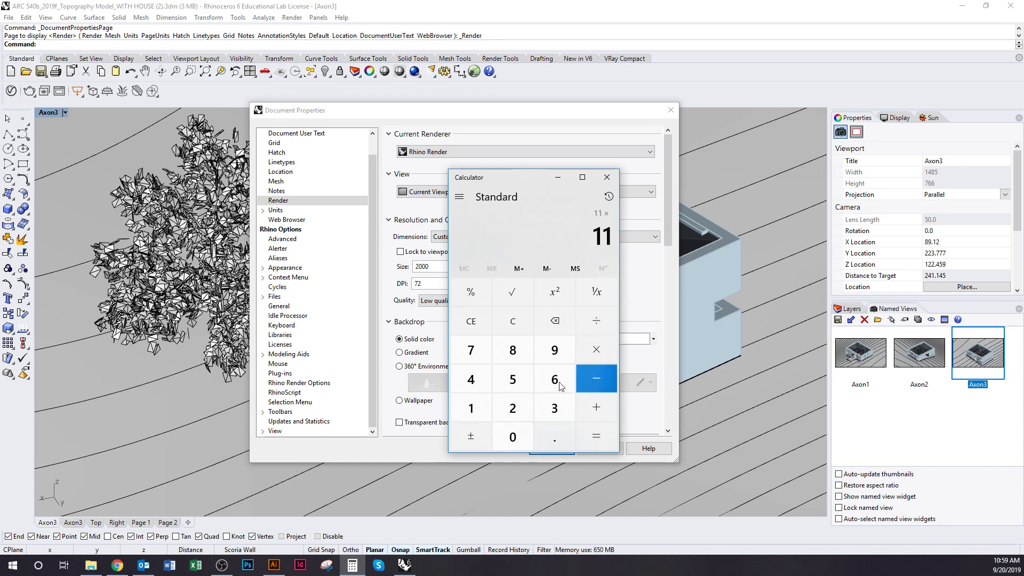
{"action": "left_click", "coordinate": [483, 411]}
{"action": "left_click", "coordinate": [513, 380]}
{"action": "left_click", "coordinate": [507, 435]}
{"action": "left_click", "coordinate": [585, 435]}
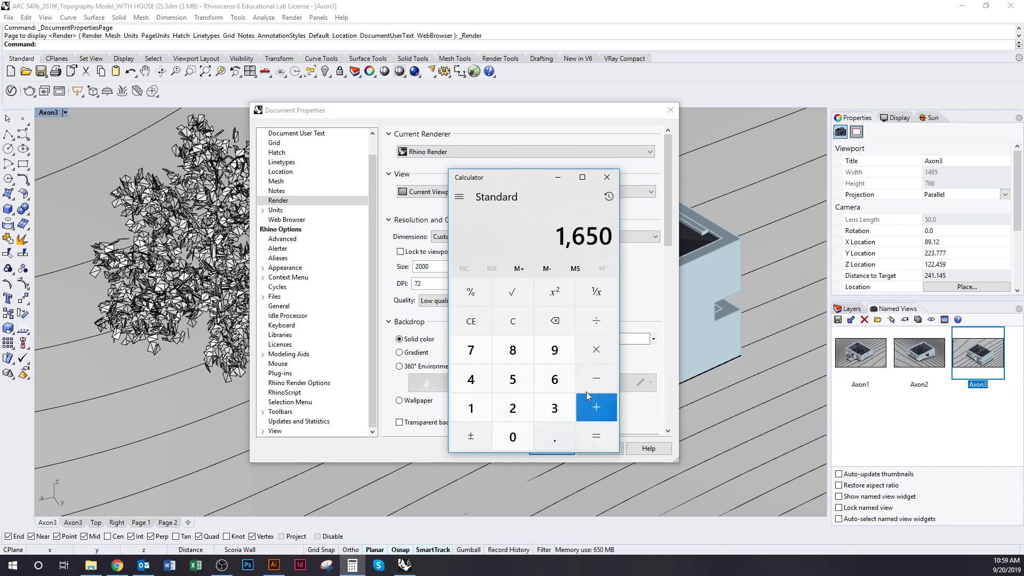
{"action": "left_click", "coordinate": [607, 182]}
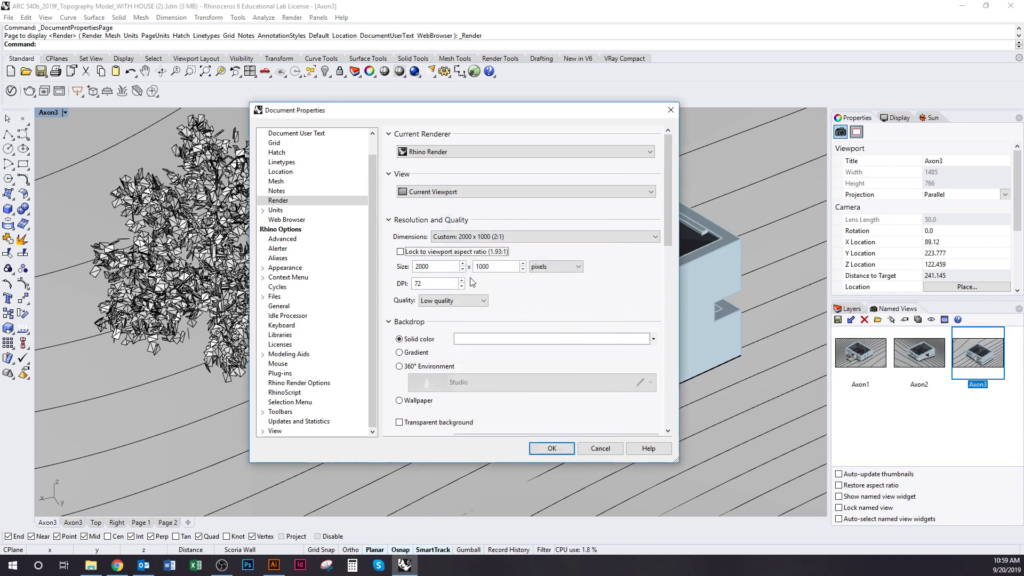
Lock the render size to the viewport aspect ratio, set its width to 800 pixels and accept the document properties.
{"action": "left_click_drag", "start_coordinate": [673, 222], "coordinate": [673, 242]}
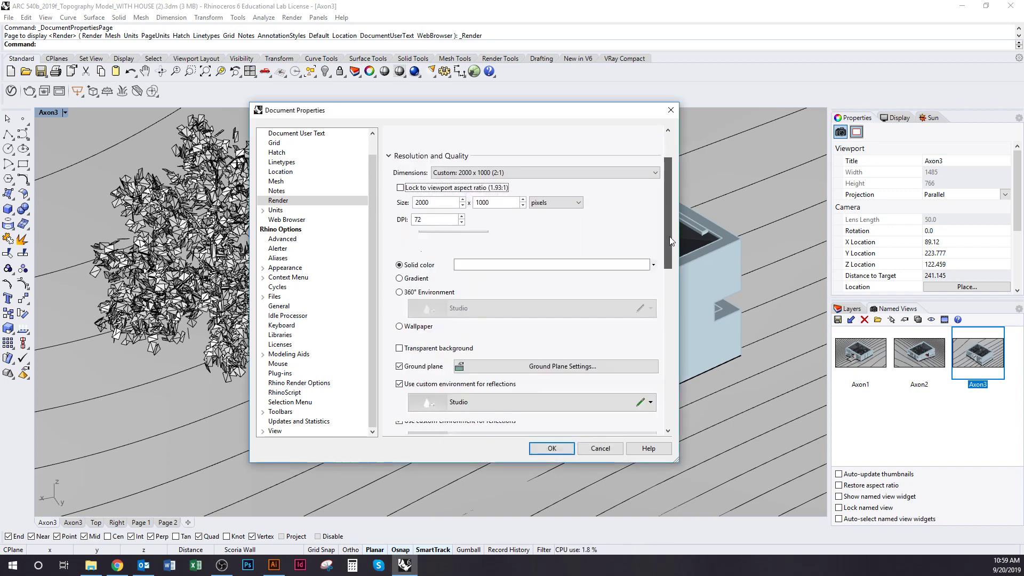
{"action": "scroll", "coordinate": [672, 241], "scroll_direction": "up", "scroll_amount": 3}
{"action": "double_click", "coordinate": [449, 270]}
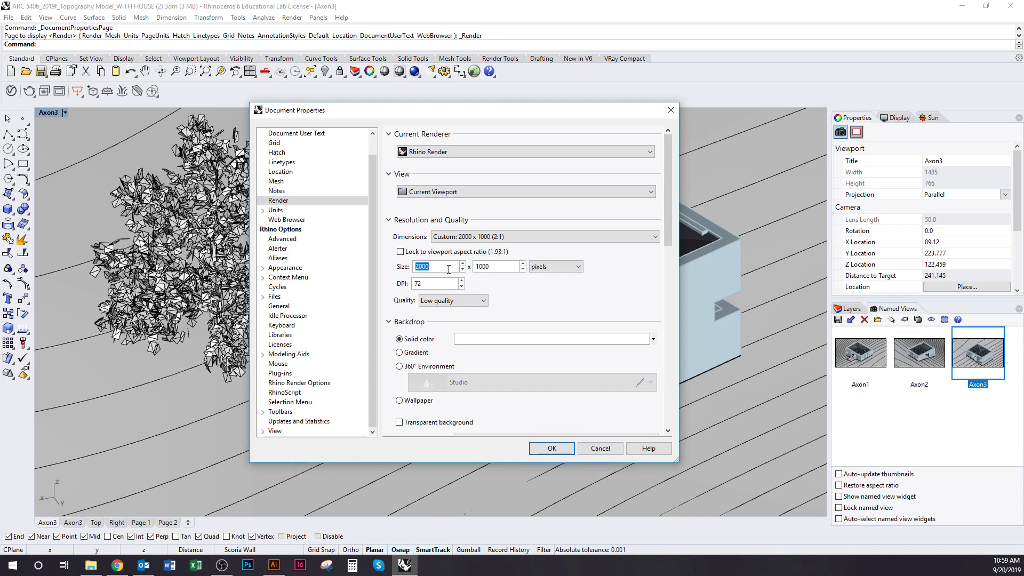
{"action": "left_click", "coordinate": [425, 253]}
{"action": "double_click", "coordinate": [441, 267]}
{"action": "type", "text": "8"}
{"action": "key", "text": "Tab"}
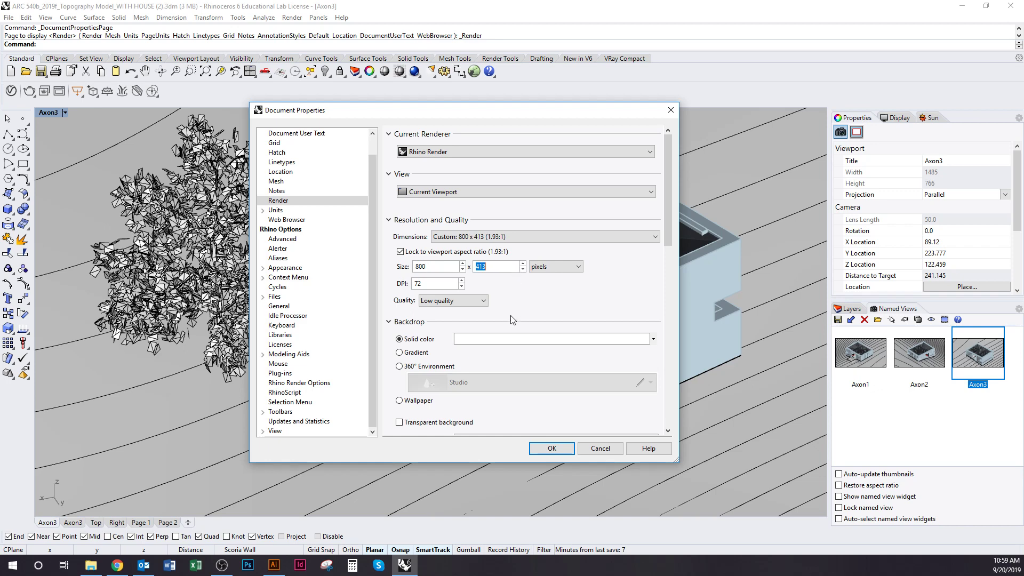
{"action": "left_click", "coordinate": [552, 448]}
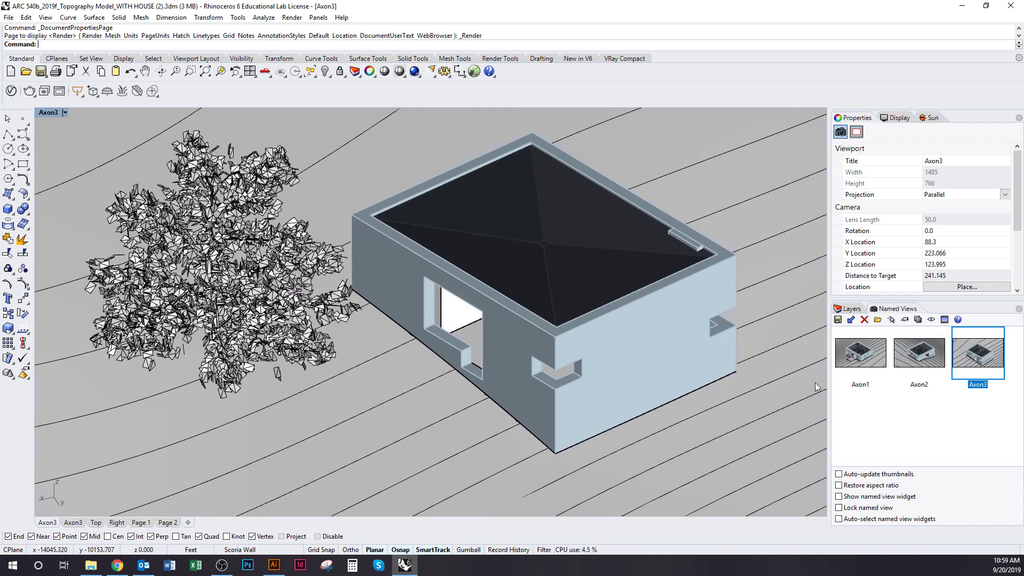
Restore the saved named view Axon3 in the viewport.
{"action": "type", "text": "Namedivew"}
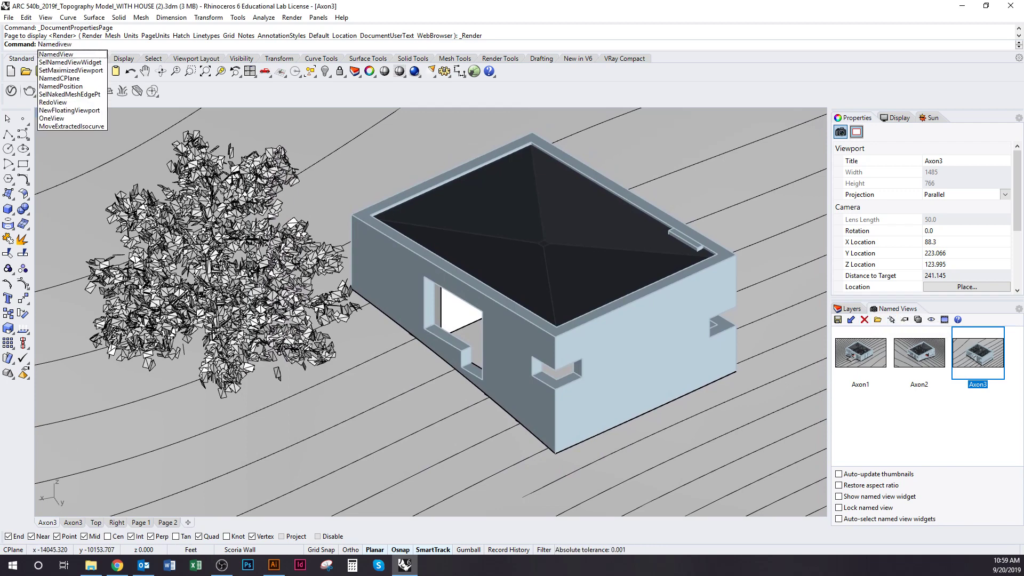
{"action": "key", "text": "Escape"}
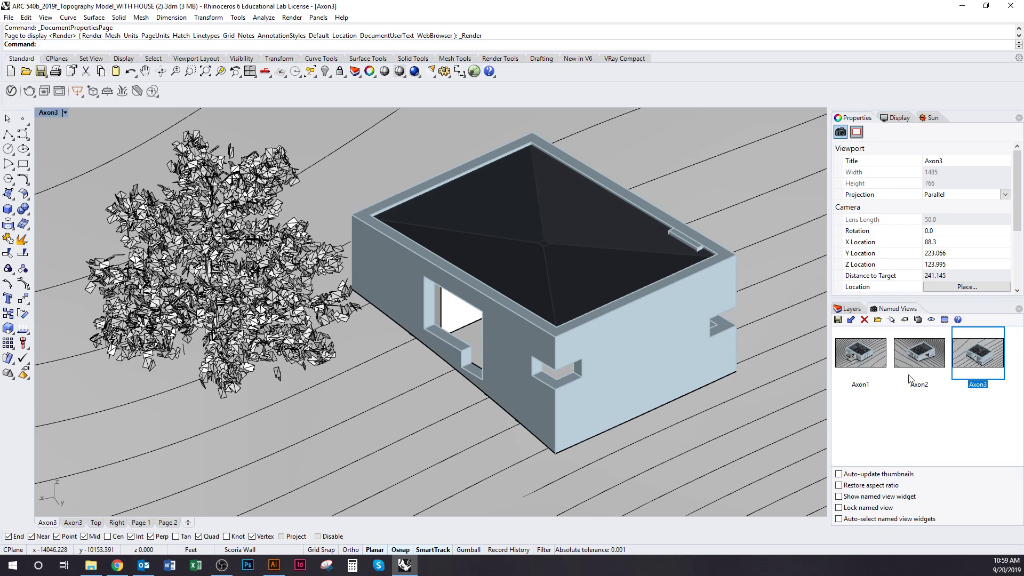
{"action": "double_click", "coordinate": [977, 367]}
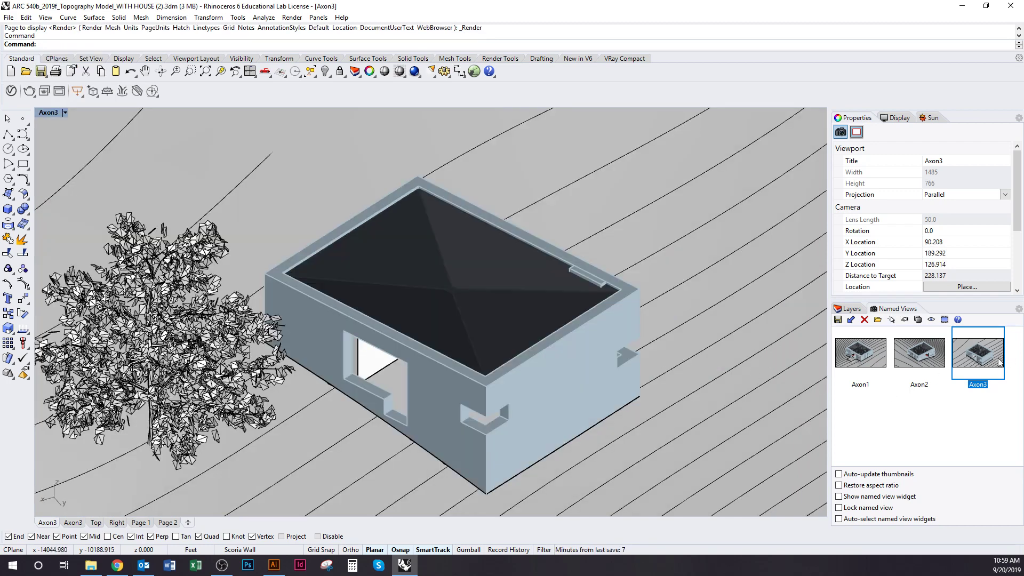
Open the sun settings for the model and turn the sun on.
{"action": "right_click_drag", "start_coordinate": [436, 364], "coordinate": [484, 340], "text": "shift"}
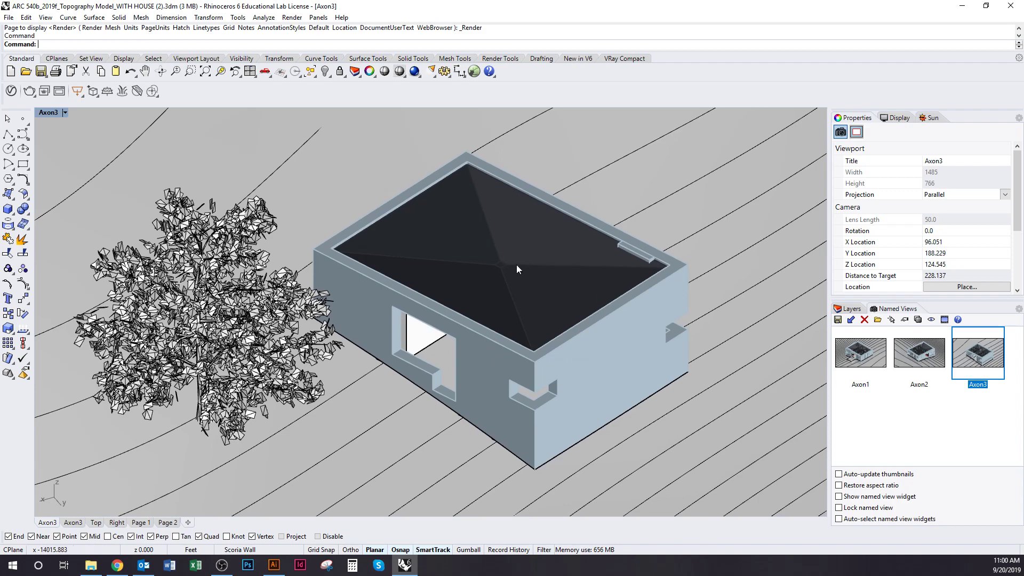
{"action": "scroll", "coordinate": [516, 264], "scroll_direction": "down", "scroll_amount": 2}
{"action": "right_click_drag", "start_coordinate": [489, 267], "coordinate": [476, 284], "text": "shift"}
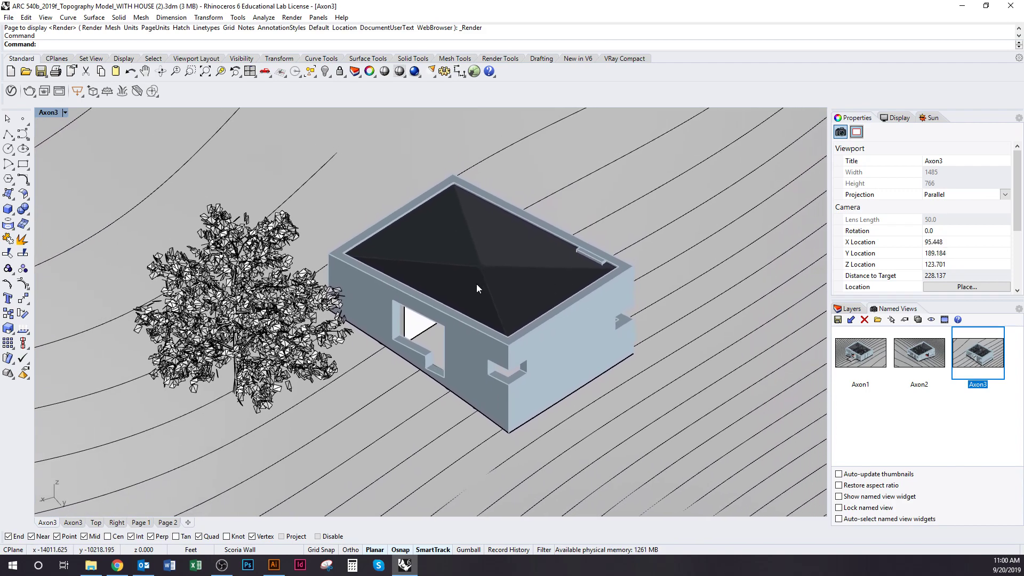
{"action": "scroll", "coordinate": [481, 280], "scroll_direction": "down", "scroll_amount": 2}
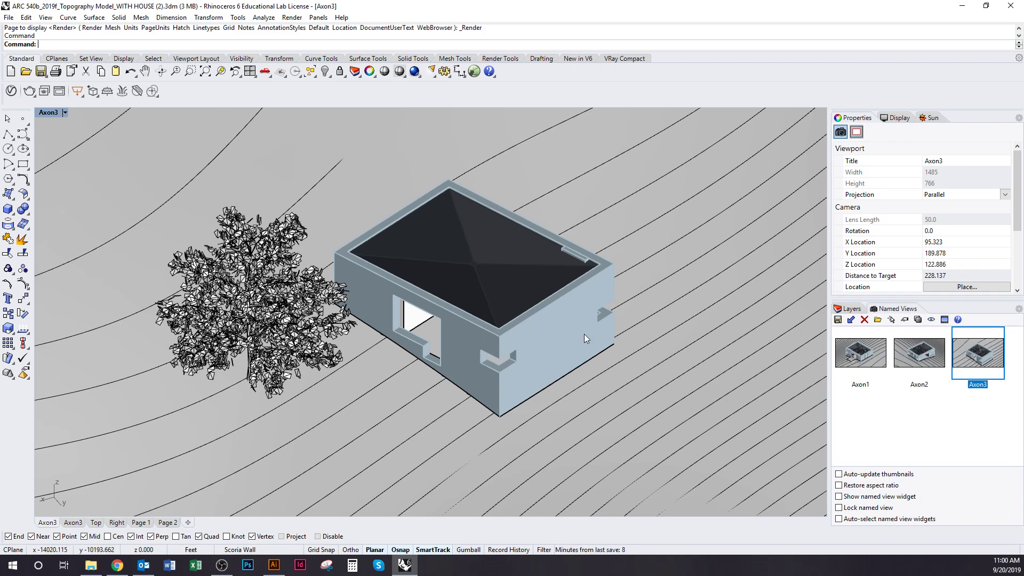
{"action": "right_click_drag", "start_coordinate": [522, 346], "coordinate": [434, 359]}
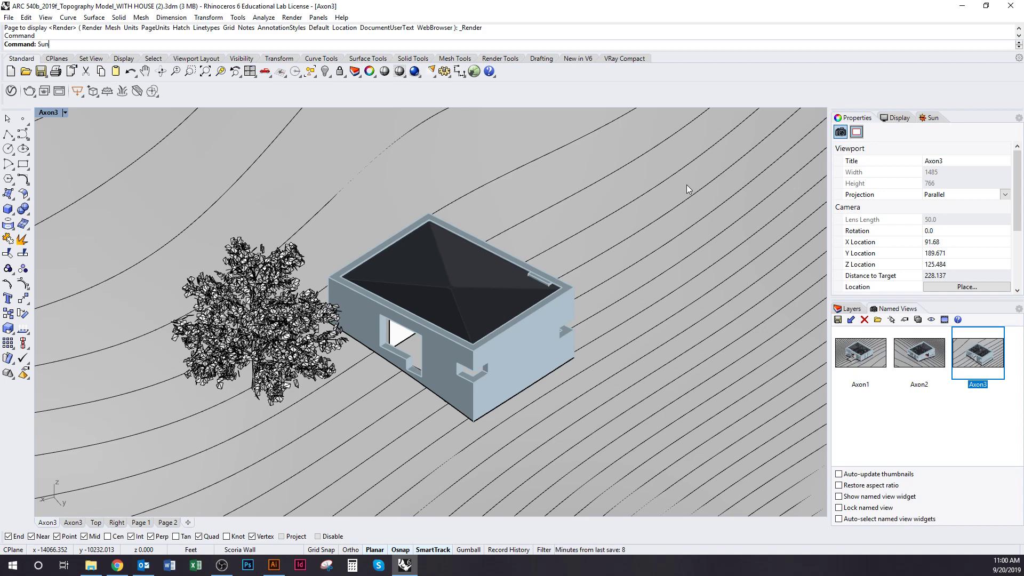
{"action": "key", "text": "Return"}
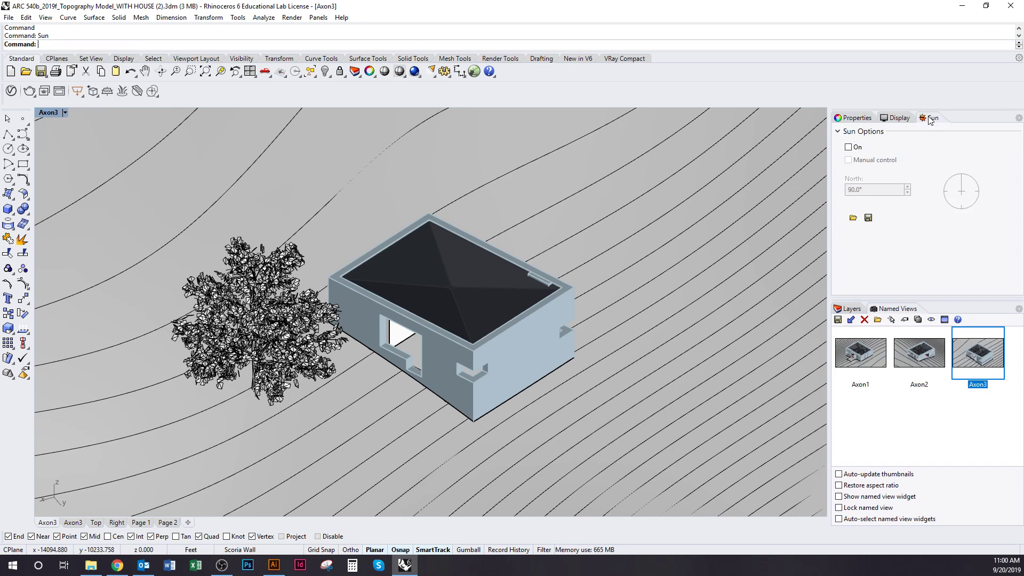
{"action": "left_click", "coordinate": [848, 148]}
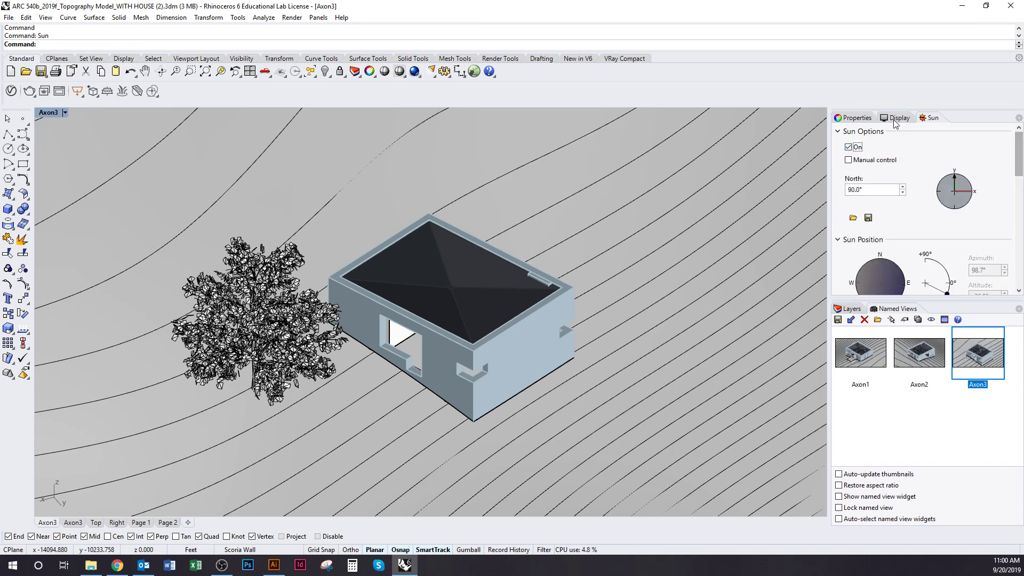
Undock the sun settings into a floating window and set the sun location to Tucson, AZ, USA.
{"action": "left_click_drag", "start_coordinate": [931, 121], "coordinate": [892, 122]}
{"action": "left_click_drag", "start_coordinate": [618, 137], "coordinate": [600, 133]}
{"action": "left_click_drag", "start_coordinate": [718, 195], "coordinate": [709, 362]}
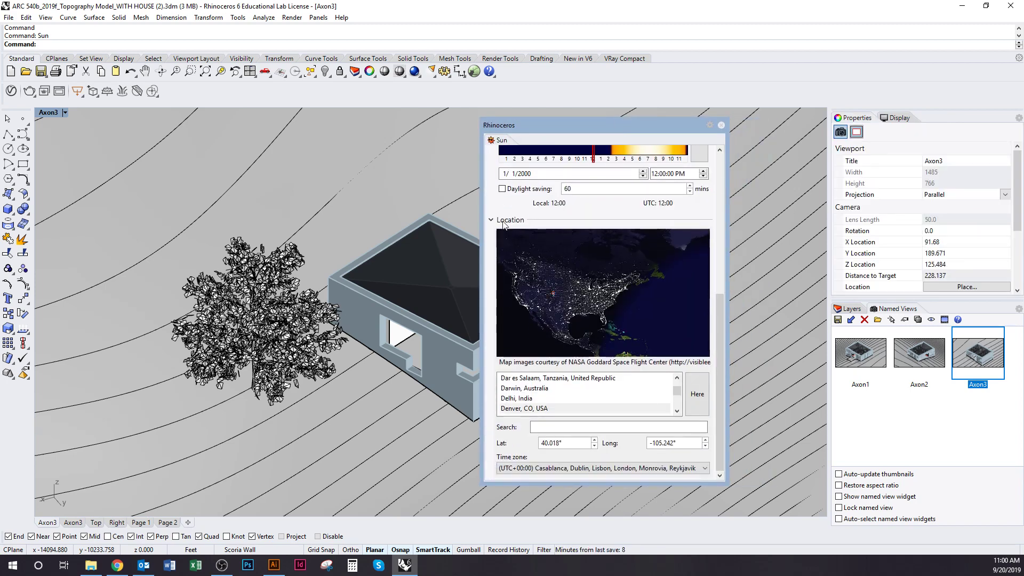
{"action": "left_click", "coordinate": [544, 427]}
{"action": "type", "text": "tucson"}
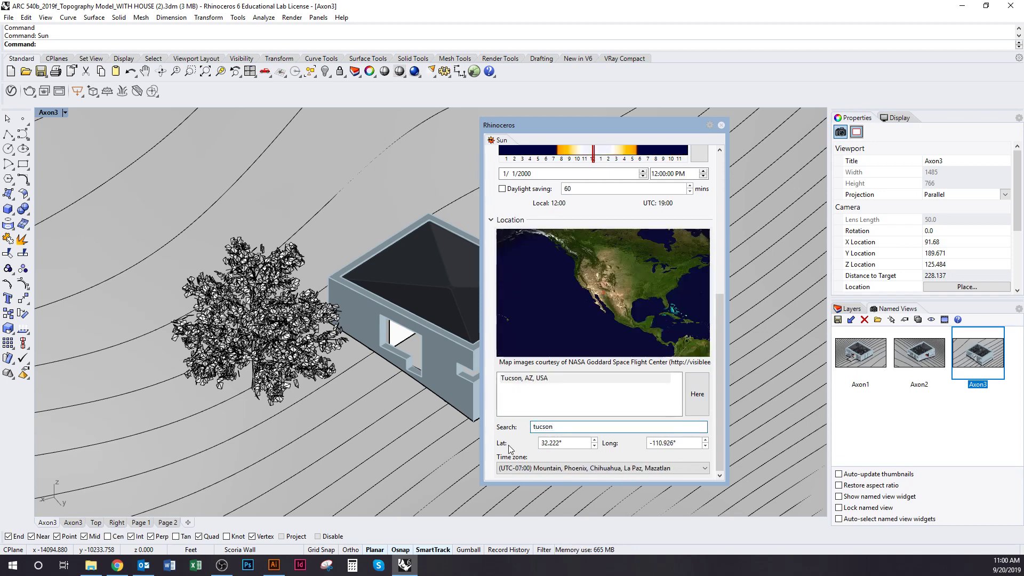
{"action": "left_click", "coordinate": [547, 379]}
{"action": "left_click", "coordinate": [549, 444]}
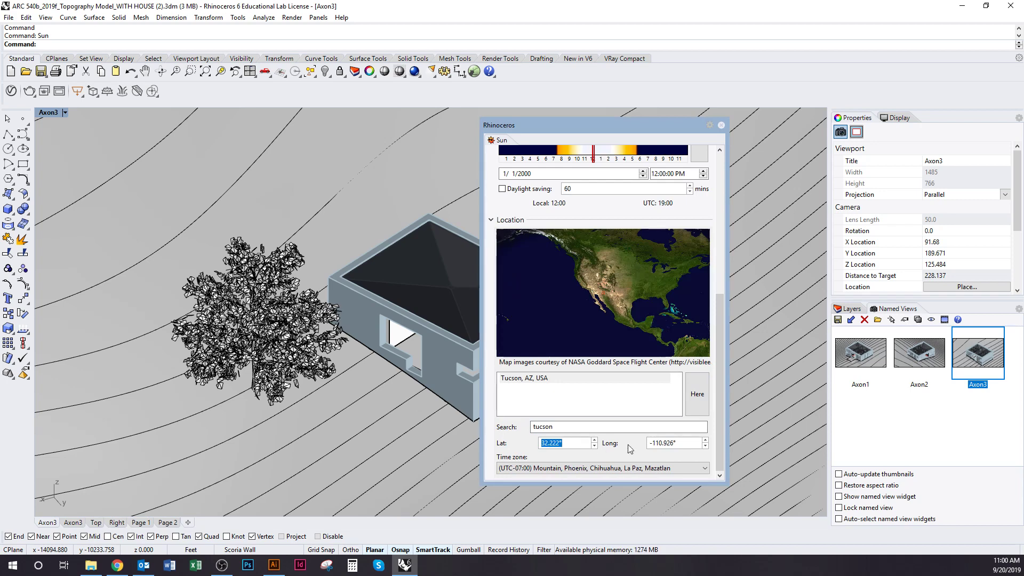
Switch the viewport to the world Top view and move the floating sun settings away from the house.
{"action": "mouse_move", "coordinate": [721, 395]}
{"action": "left_mouse_down"}
{"action": "mouse_move", "coordinate": [722, 341]}
{"action": "mouse_move", "coordinate": [710, 395]}
{"action": "left_mouse_up"}
{"action": "left_click_drag", "start_coordinate": [721, 349], "coordinate": [724, 267]}
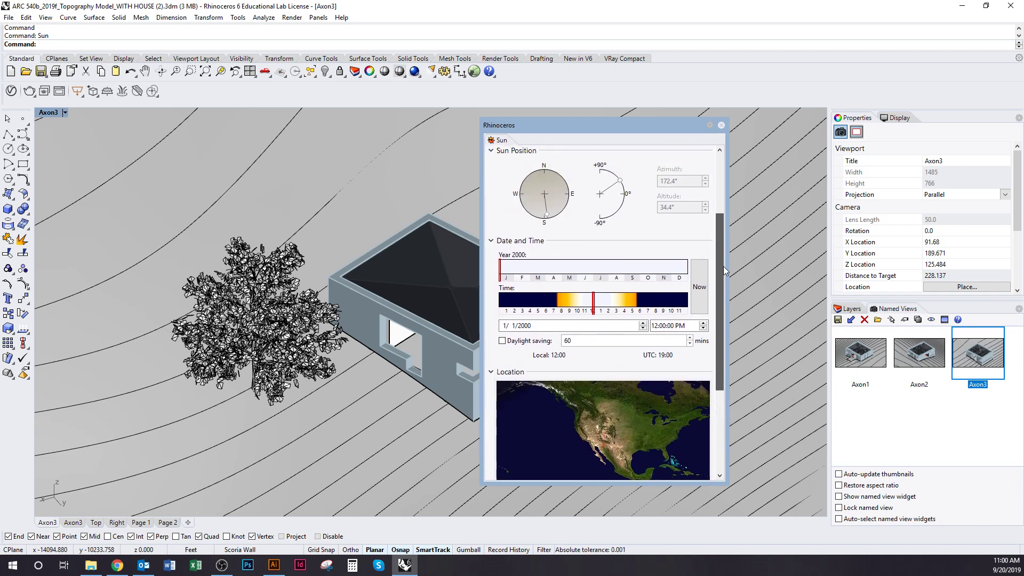
{"action": "right_click_drag", "start_coordinate": [344, 289], "coordinate": [290, 277]}
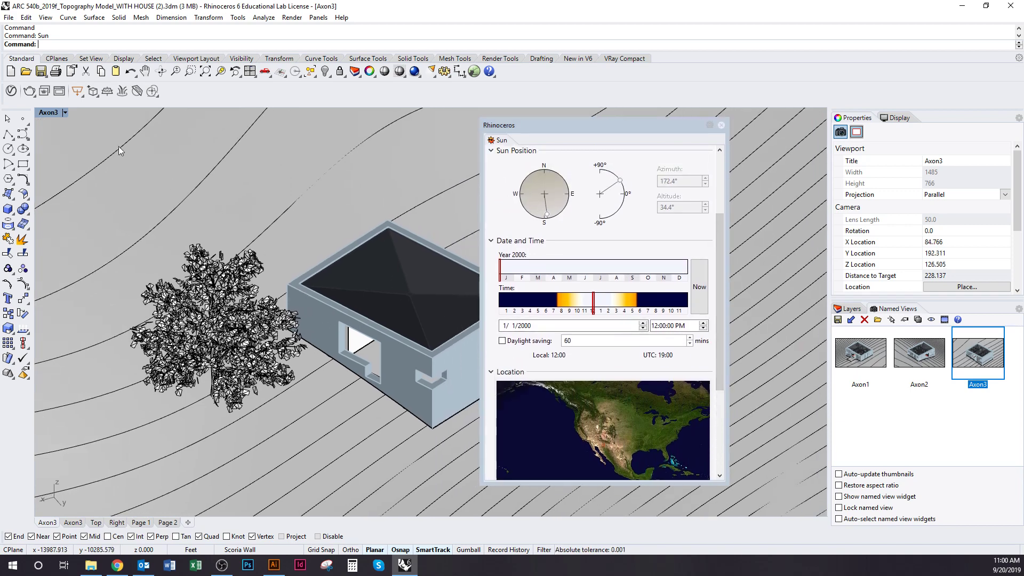
{"action": "left_click", "coordinate": [52, 114]}
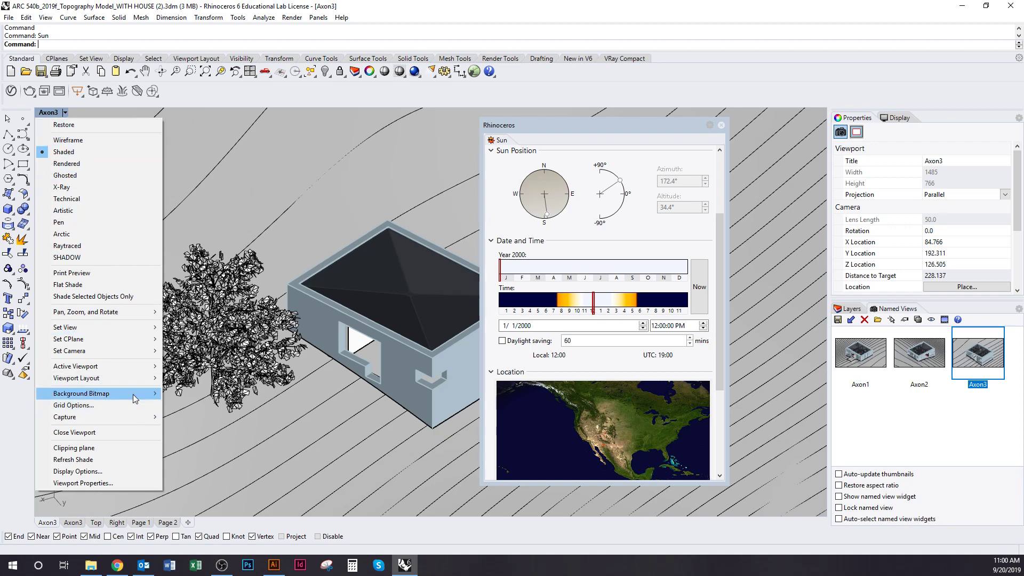
{"action": "mouse_move", "coordinate": [144, 327]}
{"action": "left_click", "coordinate": [202, 345]}
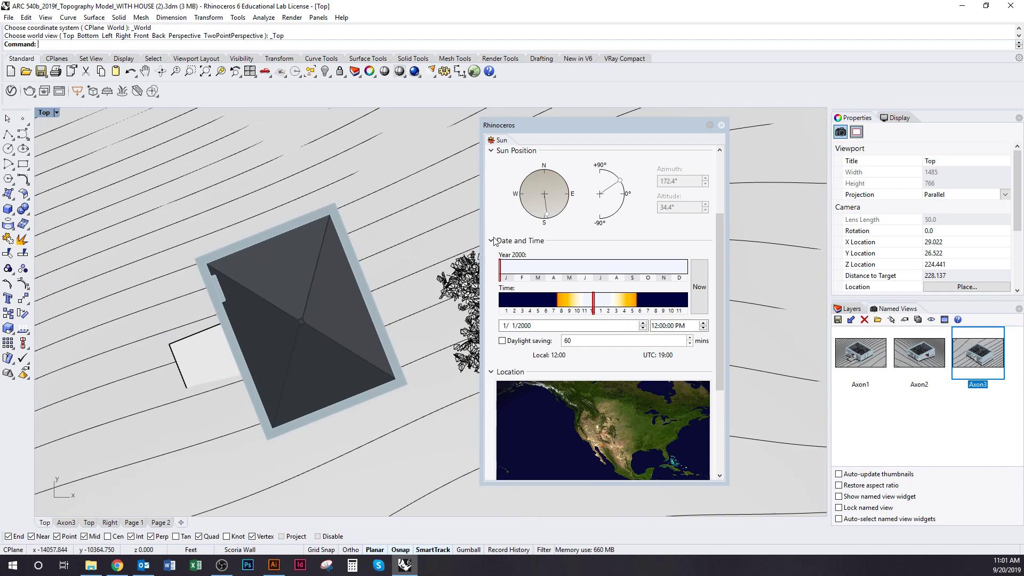
{"action": "left_click_drag", "start_coordinate": [582, 125], "coordinate": [623, 147]}
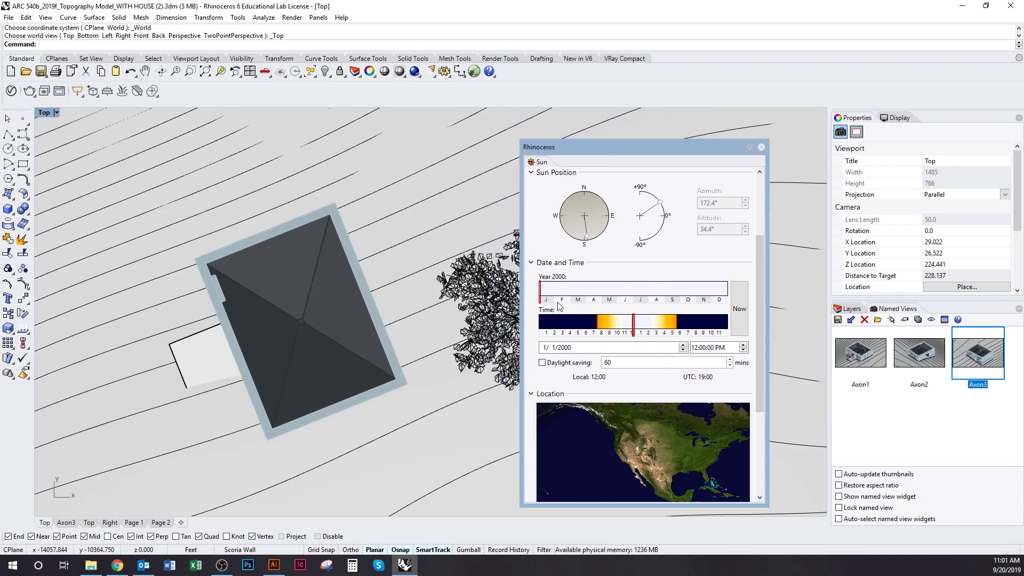
Set the sun's date to 6/18/2000 and its time to about 7:08 AM.
{"action": "left_click_drag", "start_coordinate": [541, 294], "coordinate": [593, 293]}
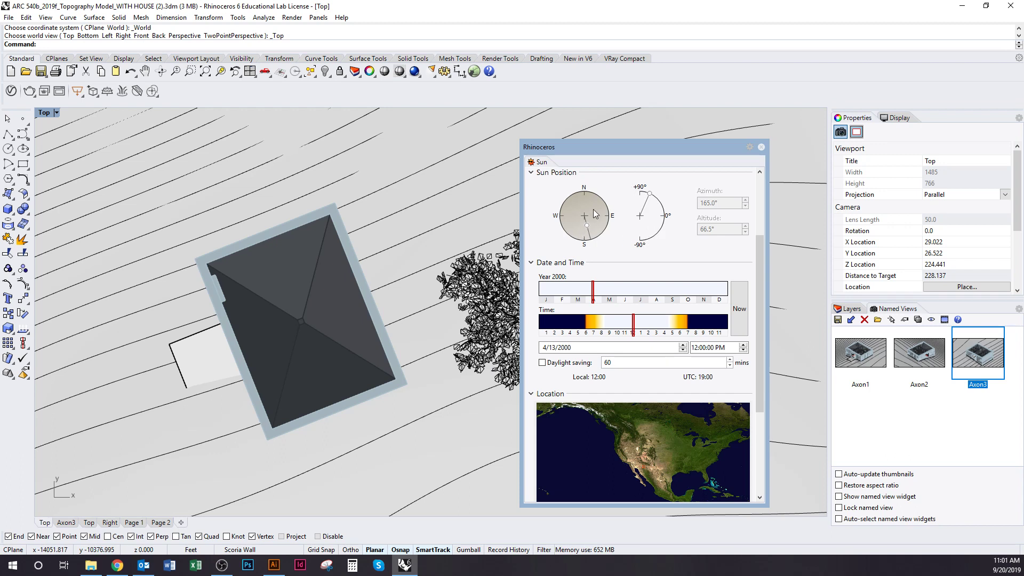
{"action": "right_click_drag", "start_coordinate": [54, 463], "coordinate": [47, 469]}
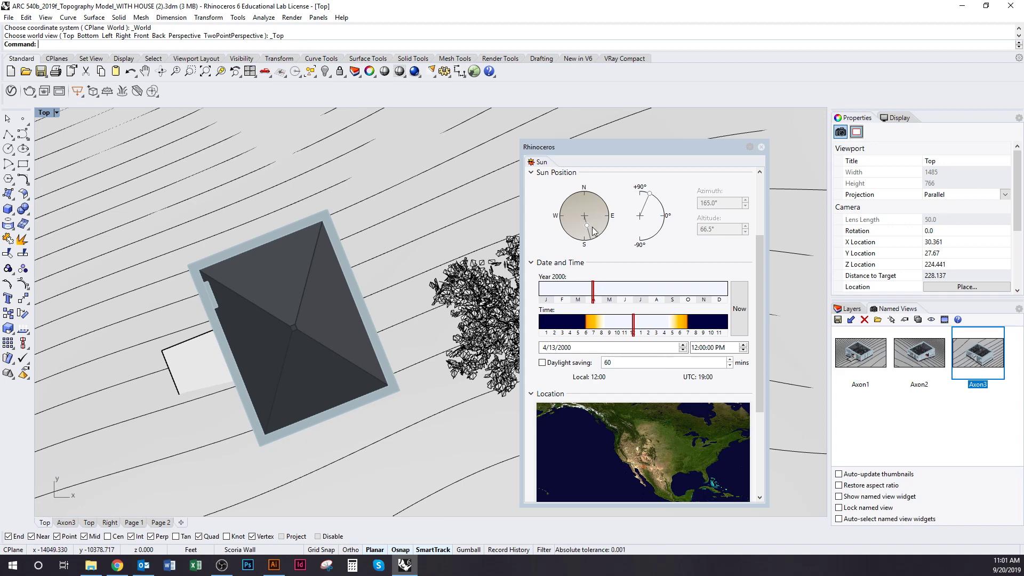
{"action": "right_click_drag", "start_coordinate": [436, 349], "coordinate": [405, 355]}
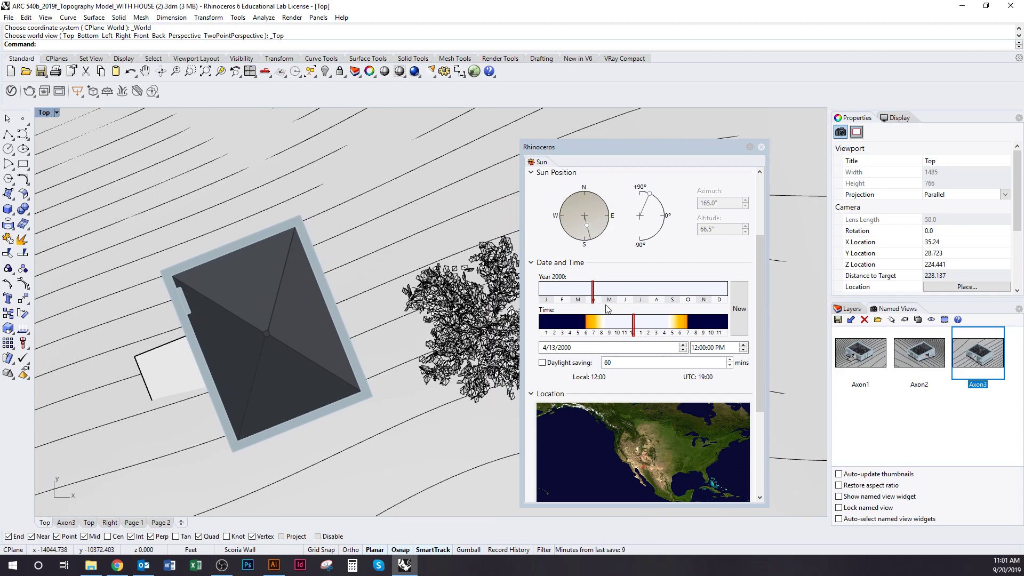
{"action": "mouse_move", "coordinate": [594, 298]}
{"action": "left_mouse_down"}
{"action": "mouse_move", "coordinate": [629, 303]}
{"action": "mouse_move", "coordinate": [629, 337]}
{"action": "mouse_move", "coordinate": [597, 336]}
{"action": "left_mouse_up"}
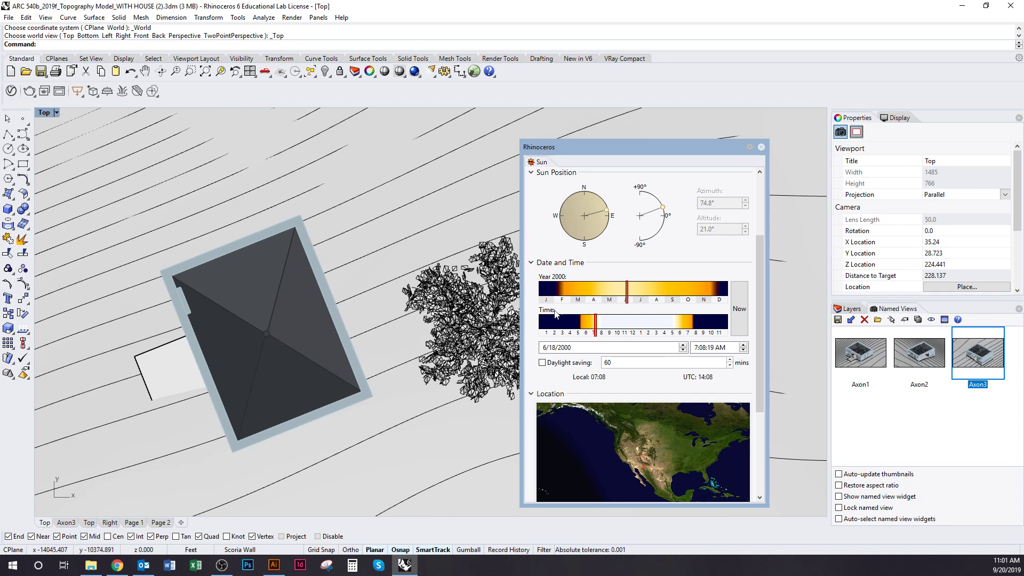
Try a sun time of about 5:32 PM and bring it back to about 7:04 AM.
{"action": "left_click_drag", "start_coordinate": [598, 334], "coordinate": [678, 327]}
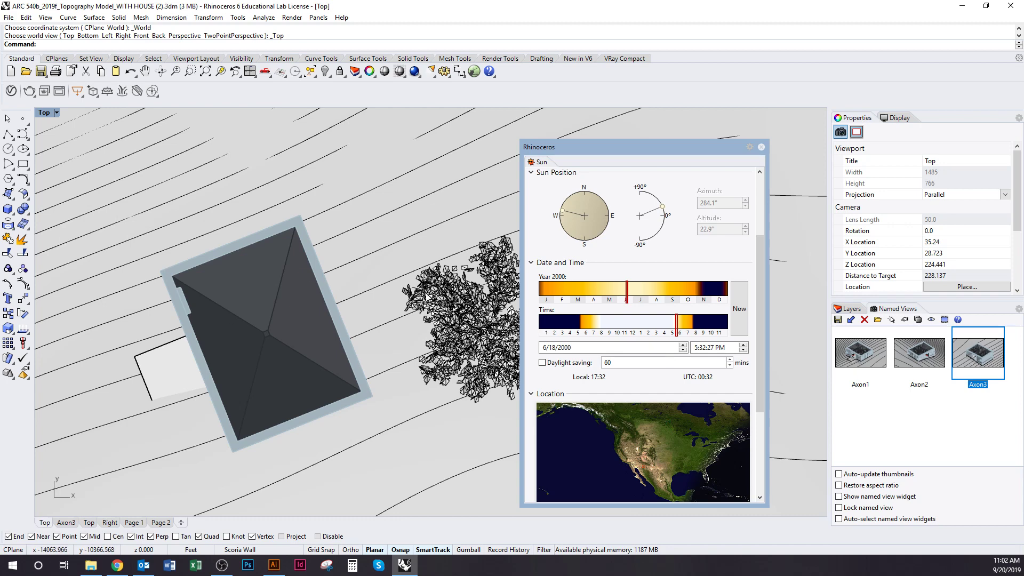
{"action": "left_click_drag", "start_coordinate": [631, 329], "coordinate": [594, 334]}
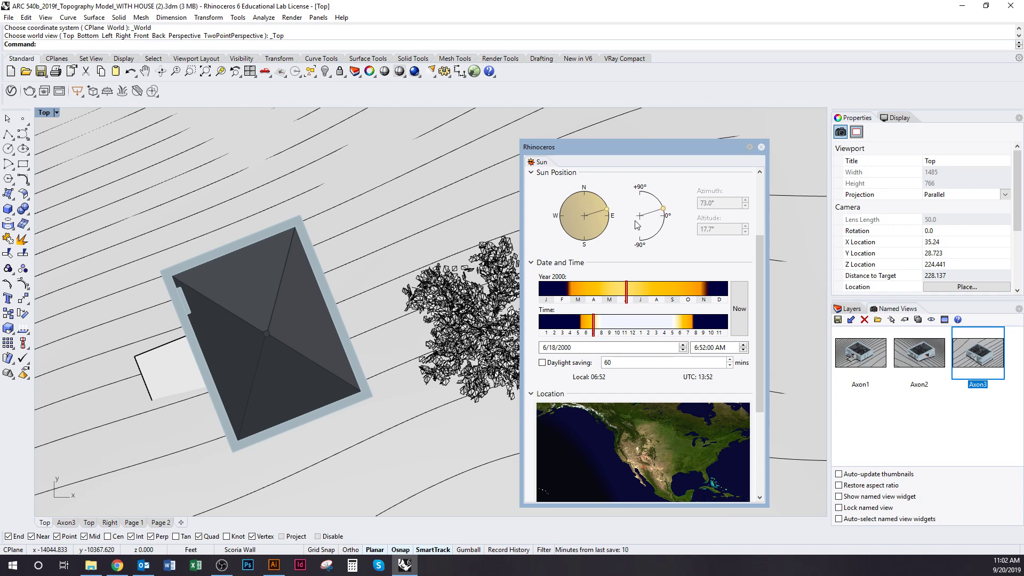
{"action": "left_click", "coordinate": [596, 335]}
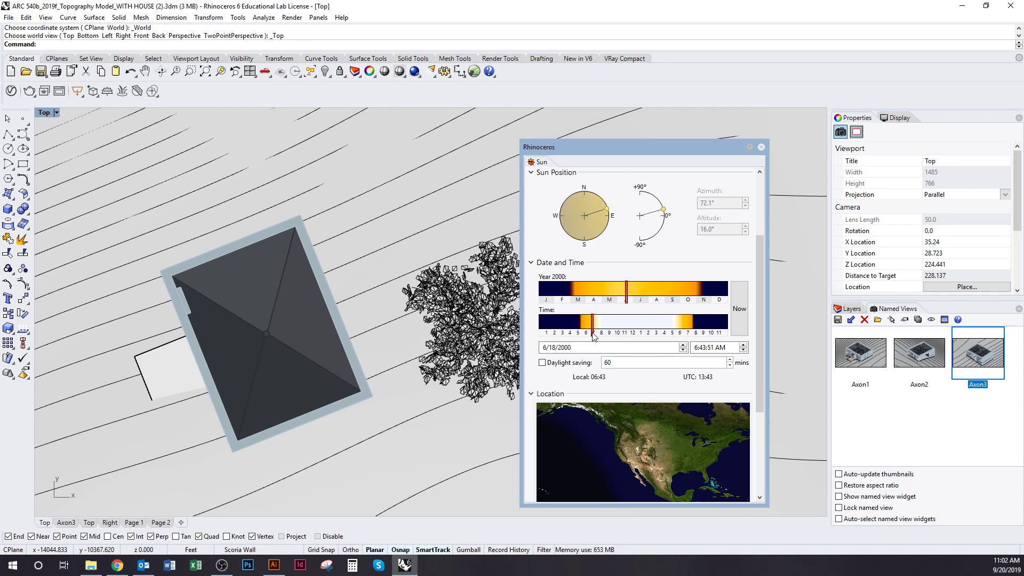
{"action": "mouse_move", "coordinate": [594, 334]}
{"action": "left_mouse_down"}
{"action": "mouse_move", "coordinate": [596, 321]}
{"action": "mouse_move", "coordinate": [597, 335]}
{"action": "left_mouse_up"}
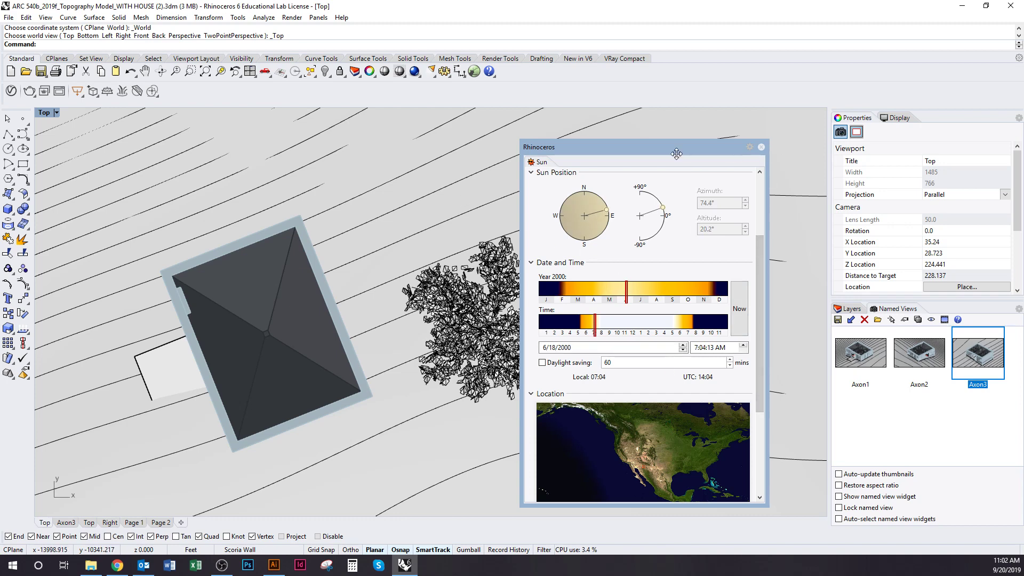
Dock the sun settings beside the display settings and restore the named view Axon3, framing the whole house and tree with surrounding terrain.
{"action": "left_click_drag", "start_coordinate": [544, 165], "coordinate": [925, 120]}
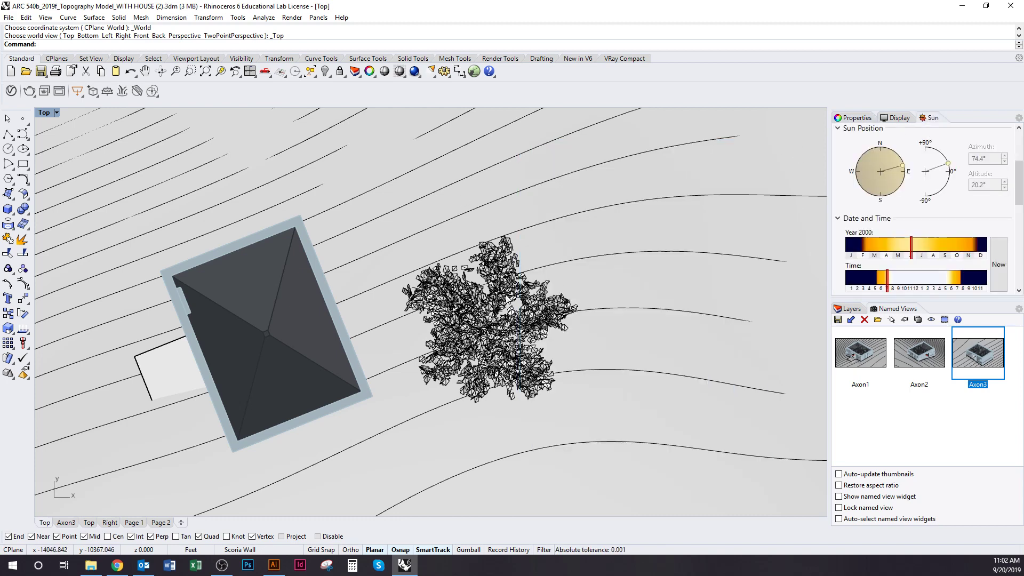
{"action": "double_click", "coordinate": [980, 357]}
{"action": "scroll", "coordinate": [441, 303], "scroll_direction": "down", "scroll_amount": 3}
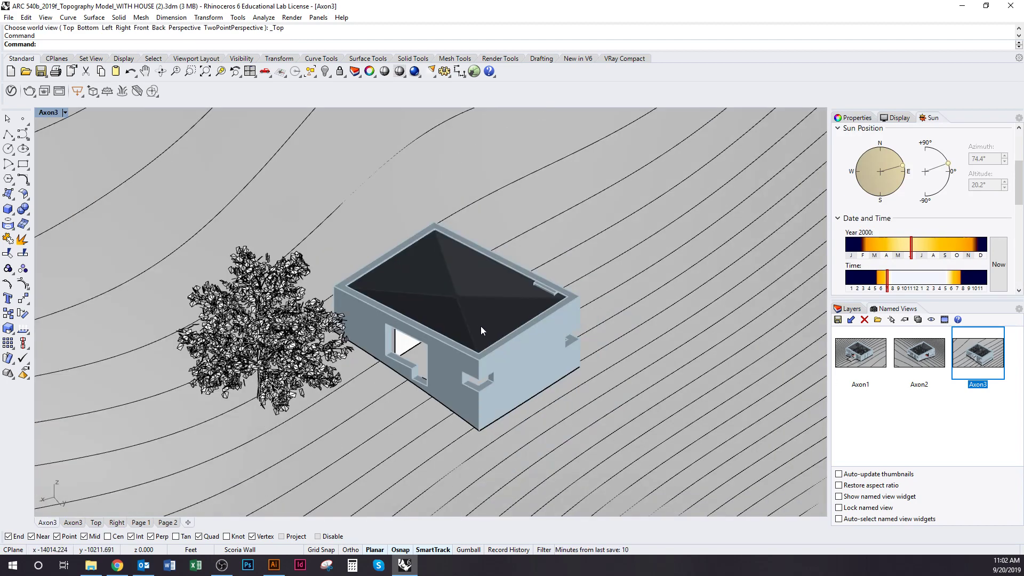
{"action": "right_click_drag", "start_coordinate": [389, 318], "coordinate": [380, 318]}
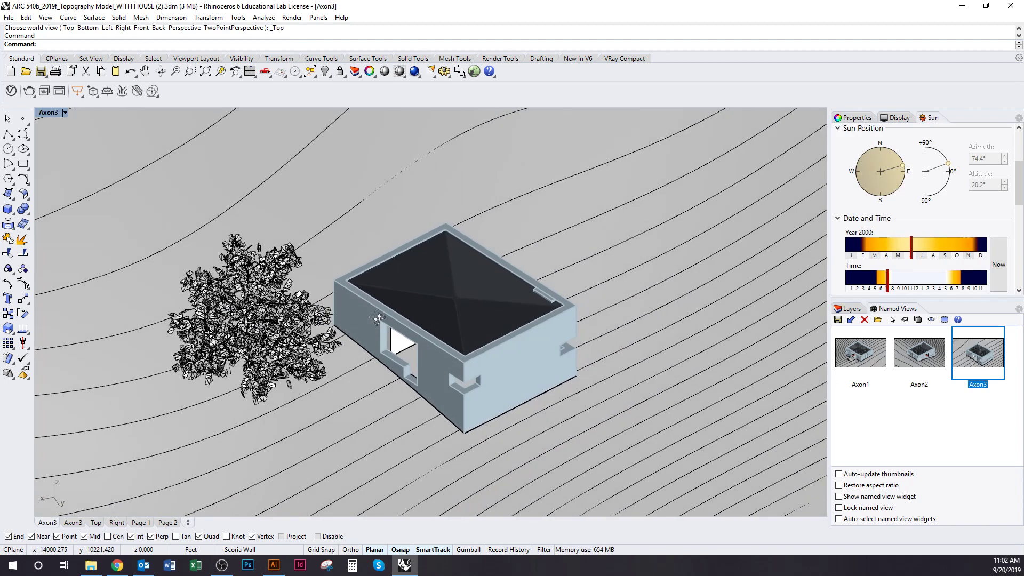
{"action": "double_click", "coordinate": [979, 360]}
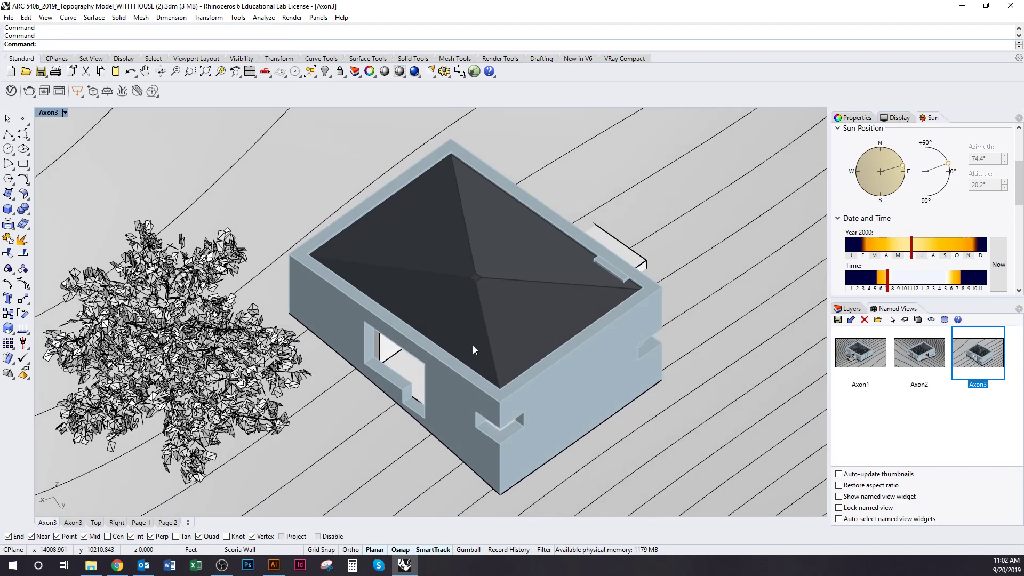
{"action": "mouse_move", "coordinate": [460, 326]}
{"action": "right_mouse_down"}
{"action": "mouse_move", "coordinate": [465, 309]}
{"action": "mouse_move", "coordinate": [457, 338]}
{"action": "right_mouse_up"}
{"action": "double_click", "coordinate": [989, 347]}
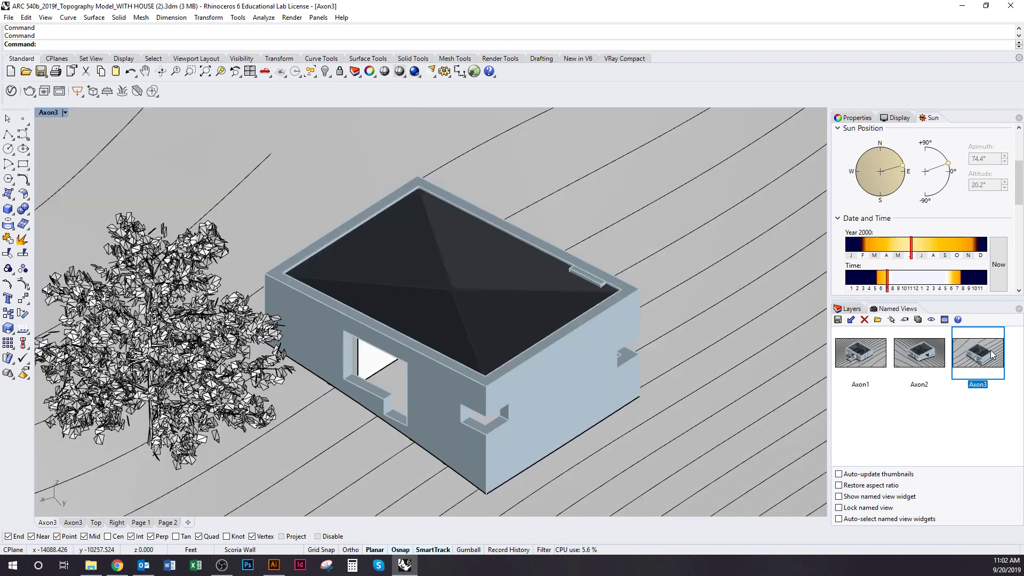
{"action": "right_click_drag", "start_coordinate": [446, 331], "coordinate": [462, 347], "text": "shift"}
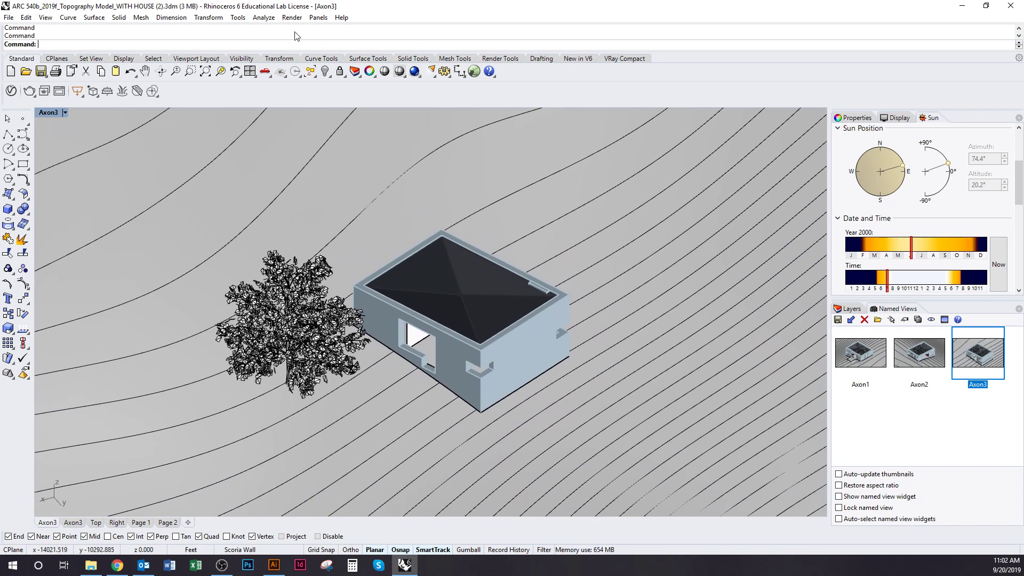
Render the Axon3 view and inspect the tree and house shadows up close while it computes.
{"action": "left_click", "coordinate": [293, 18]}
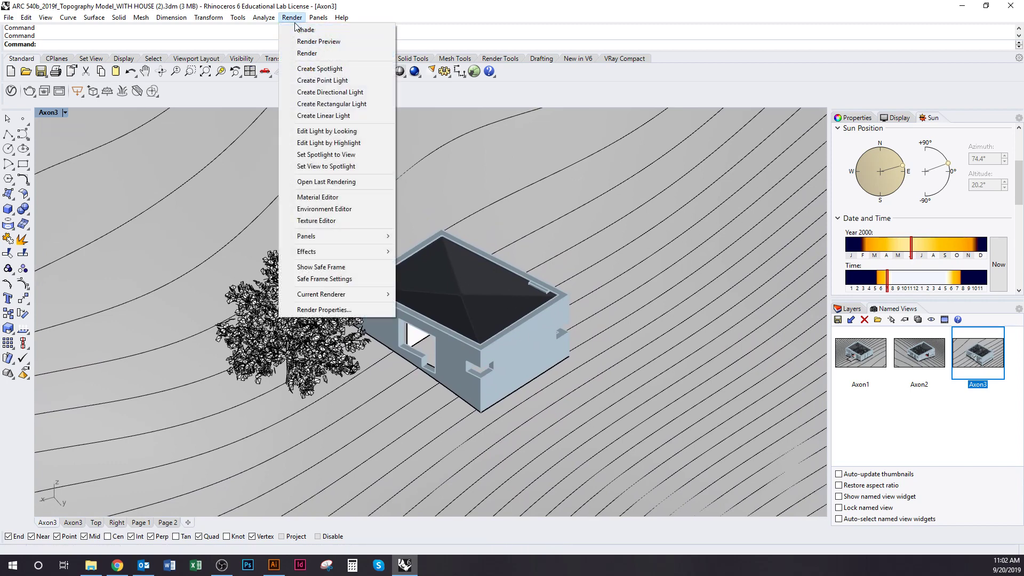
{"action": "left_click", "coordinate": [308, 53]}
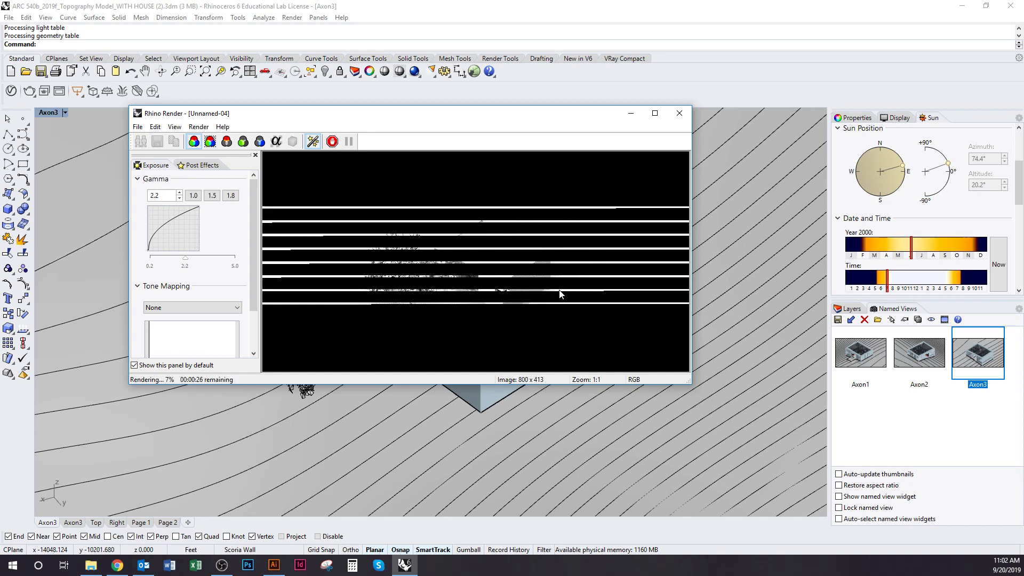
{"action": "scroll", "coordinate": [456, 298], "scroll_direction": "up", "scroll_amount": 1}
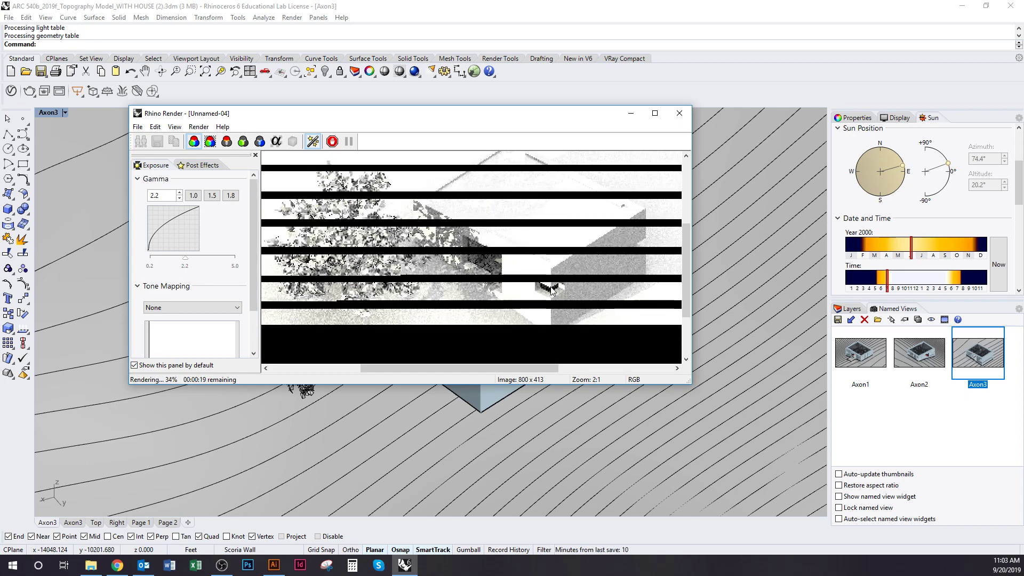
{"action": "scroll", "coordinate": [436, 291], "scroll_direction": "down", "scroll_amount": 1}
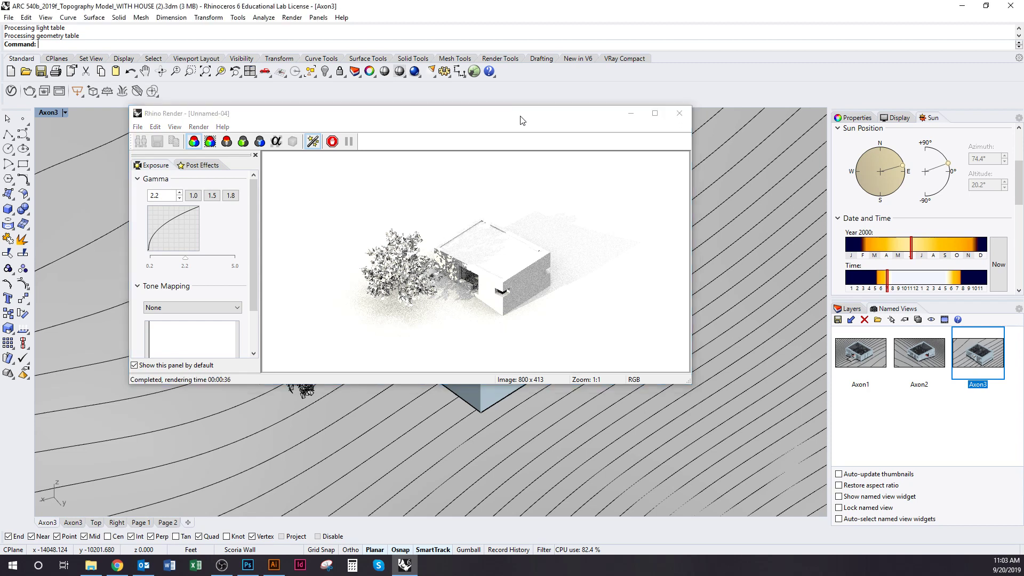
Open the save dialog for the finished render, cancel saving and close the render window.
{"action": "left_click_drag", "start_coordinate": [522, 121], "coordinate": [521, 134]}
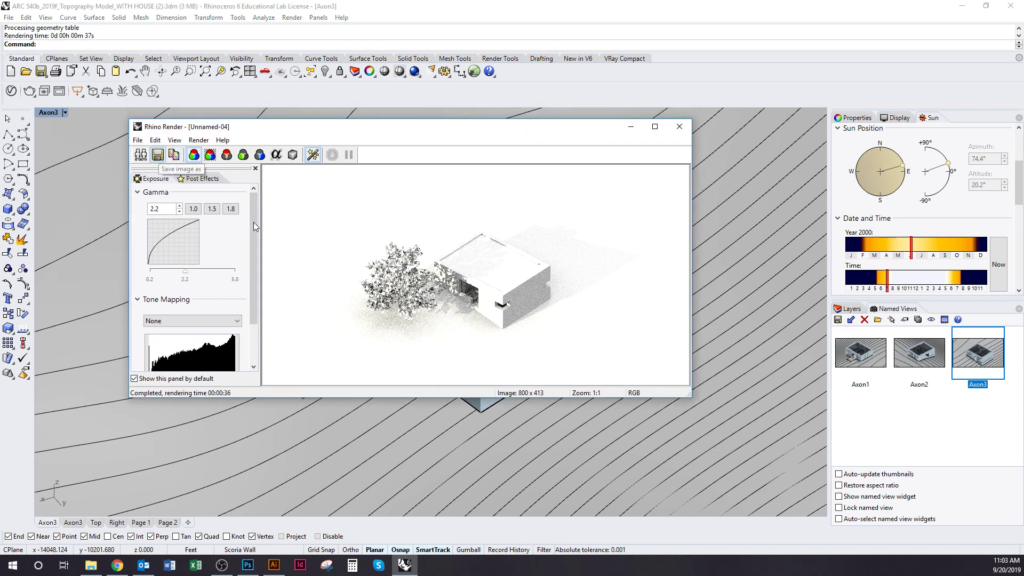
{"action": "key", "text": "ctrl+s"}
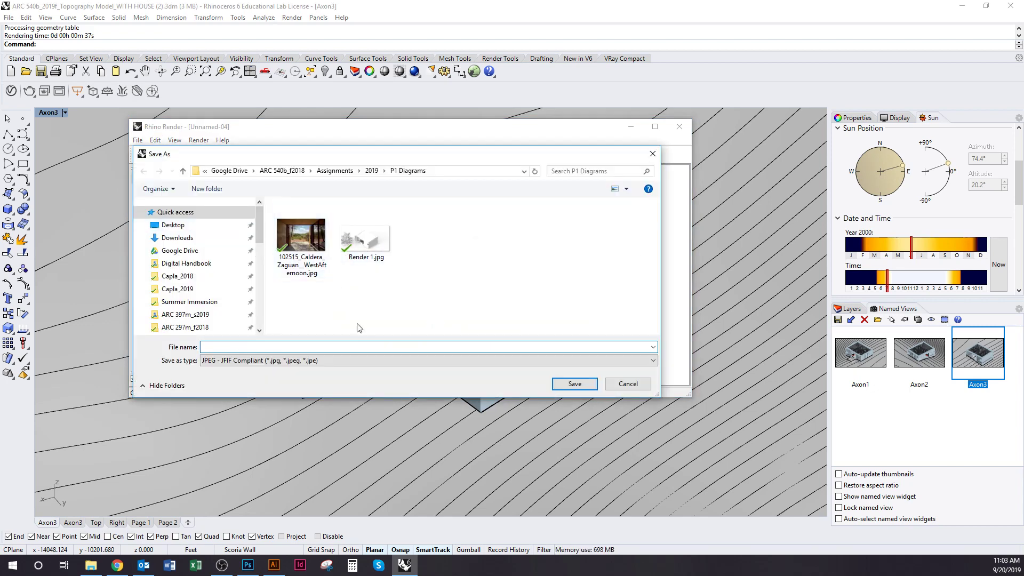
{"action": "left_click", "coordinate": [628, 384]}
{"action": "left_click", "coordinate": [679, 127]}
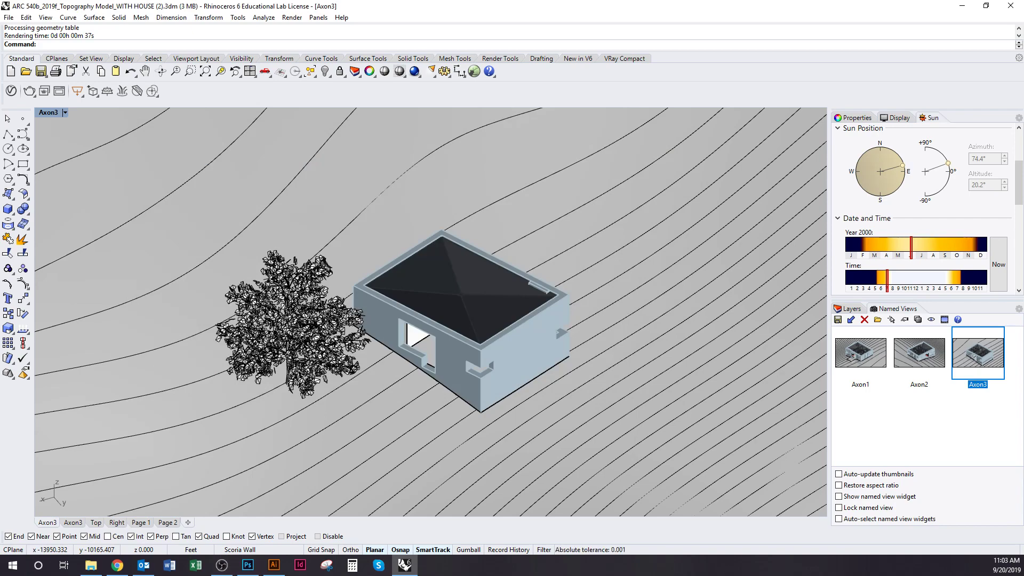
Switch to the P1 Diagrams folder and open Render 1.jpg in Photoshop.
{"action": "key", "text": "alt+Tab"}
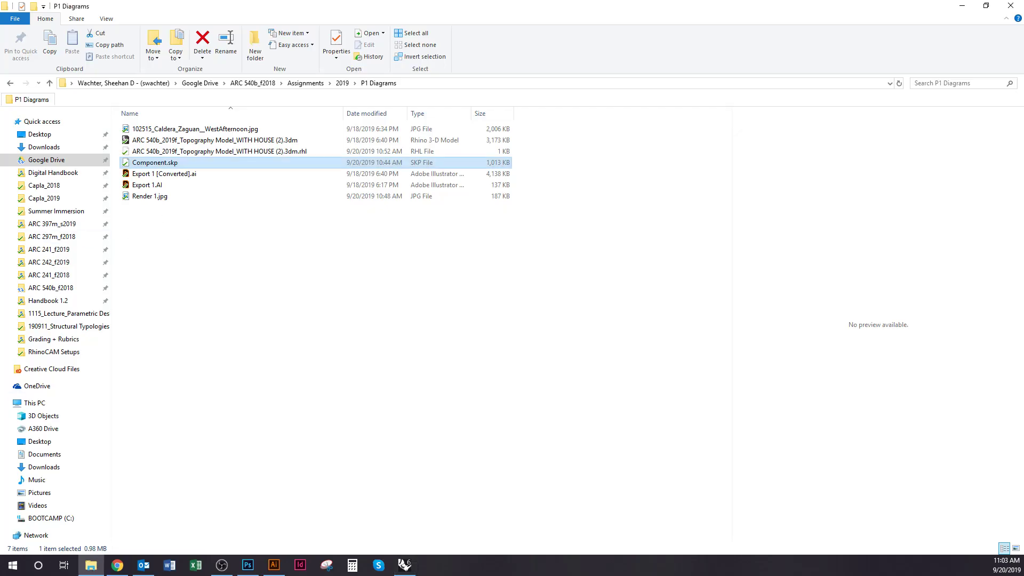
{"action": "key", "text": "super+d"}
{"action": "key", "text": "super+d"}
{"action": "key", "text": "alt+Tab"}
{"action": "double_click", "coordinate": [146, 196]}
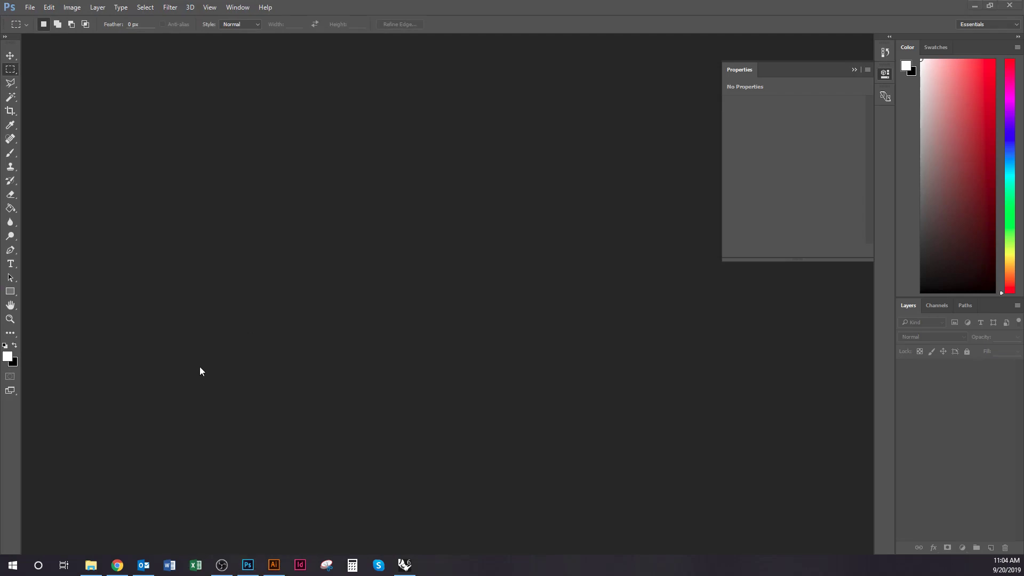
{"action": "key", "text": "alt+Tab"}
{"action": "left_click_drag", "start_coordinate": [147, 201], "coordinate": [466, 404]}
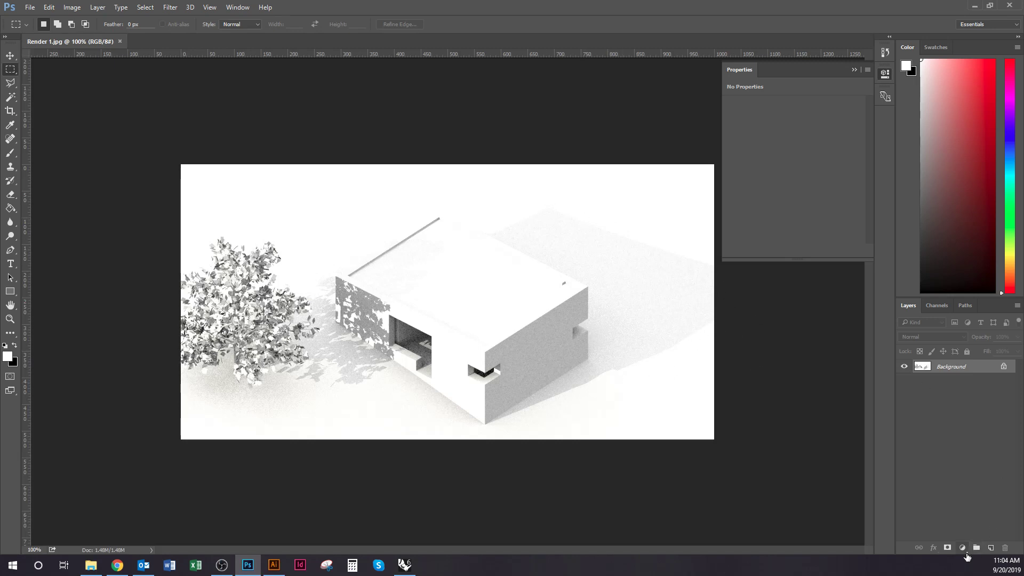
Add a Levels adjustment layer over the render with a black input of 151 and a midtone value of 1.82.
{"action": "left_click", "coordinate": [963, 549]}
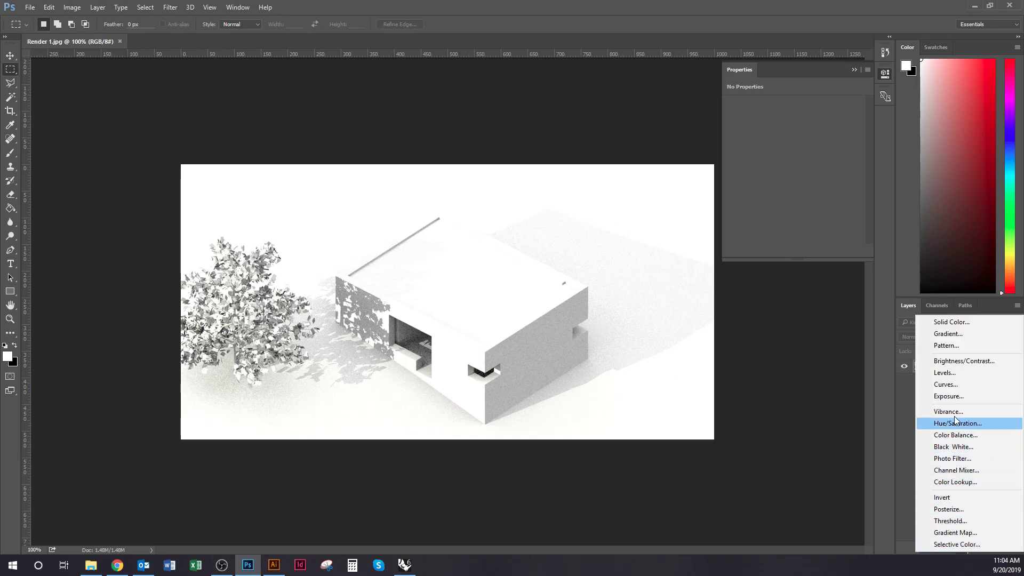
{"action": "left_click", "coordinate": [945, 373]}
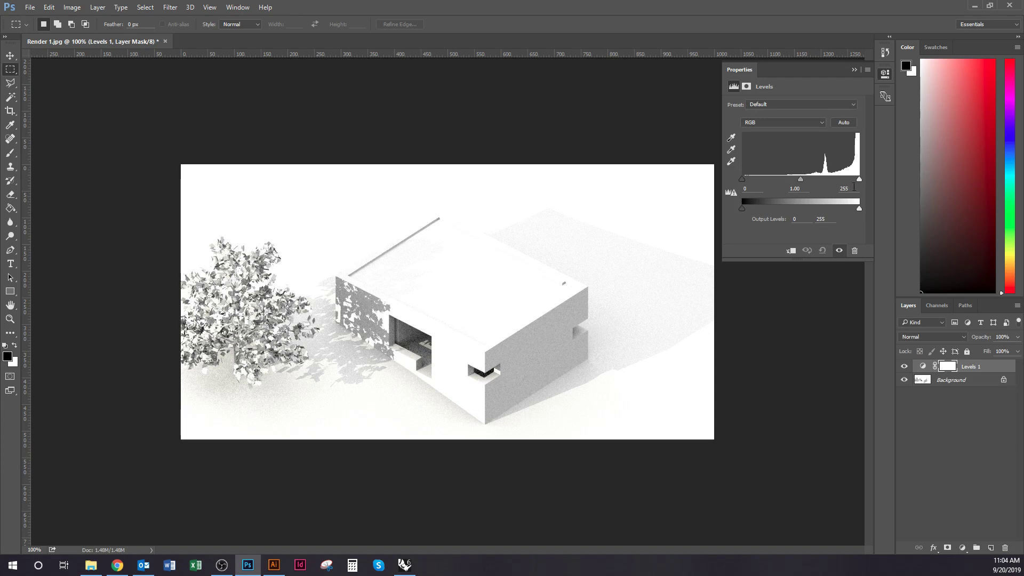
{"action": "mouse_move", "coordinate": [857, 179]}
{"action": "left_mouse_down"}
{"action": "mouse_move", "coordinate": [846, 180]}
{"action": "mouse_move", "coordinate": [860, 180]}
{"action": "left_mouse_up"}
{"action": "left_click_drag", "start_coordinate": [745, 180], "coordinate": [831, 180]}
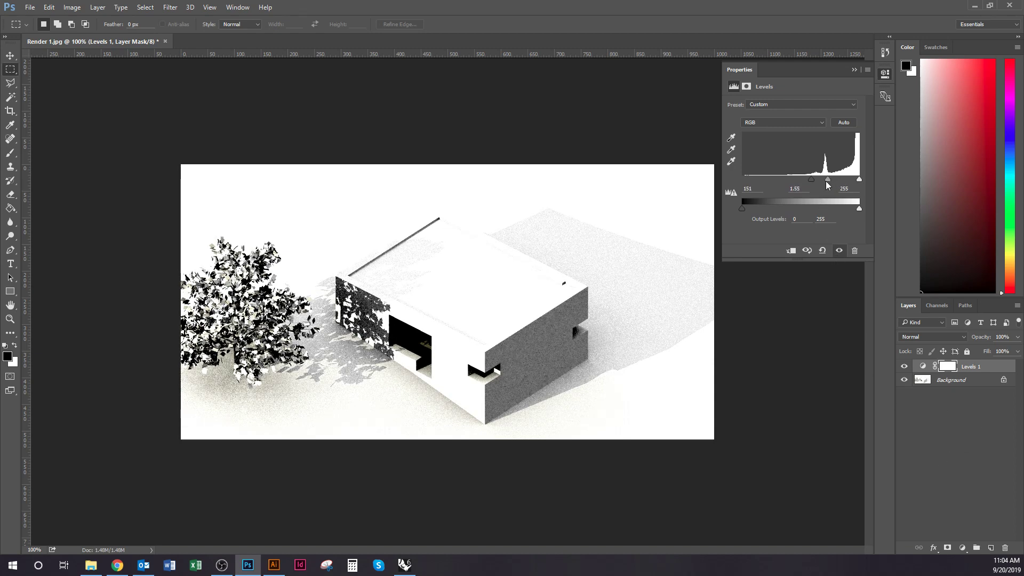
{"action": "left_click_drag", "start_coordinate": [827, 182], "coordinate": [824, 182]}
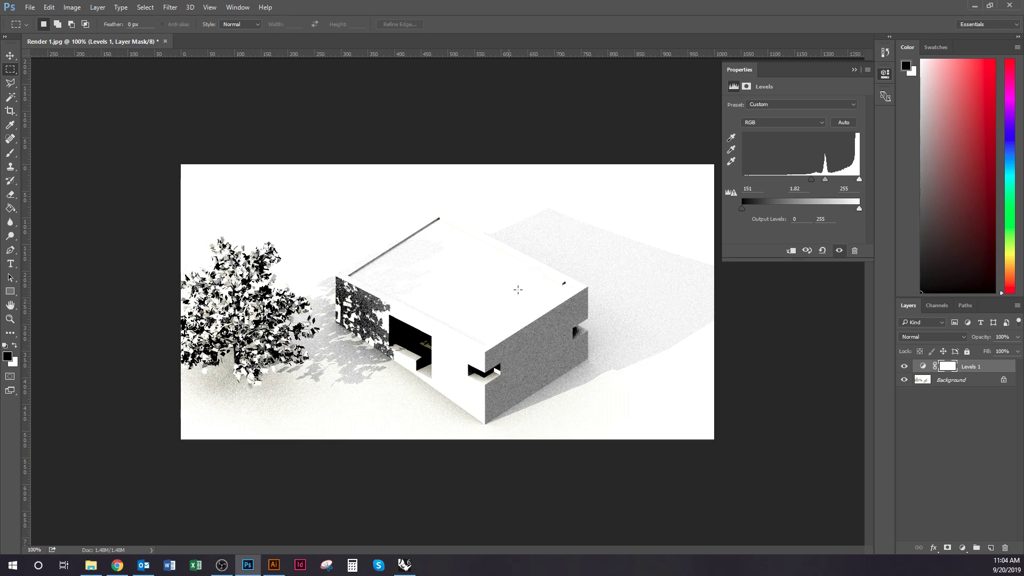
Save the adjusted render as the JPEG Render 1edited.jpg in the P1 Diagrams folder at maximum quality 12.
{"action": "left_click", "coordinate": [30, 7]}
{"action": "left_click", "coordinate": [75, 127]}
{"action": "left_click", "coordinate": [129, 215]}
{"action": "scroll", "coordinate": [126, 226], "scroll_direction": "up", "scroll_amount": 2}
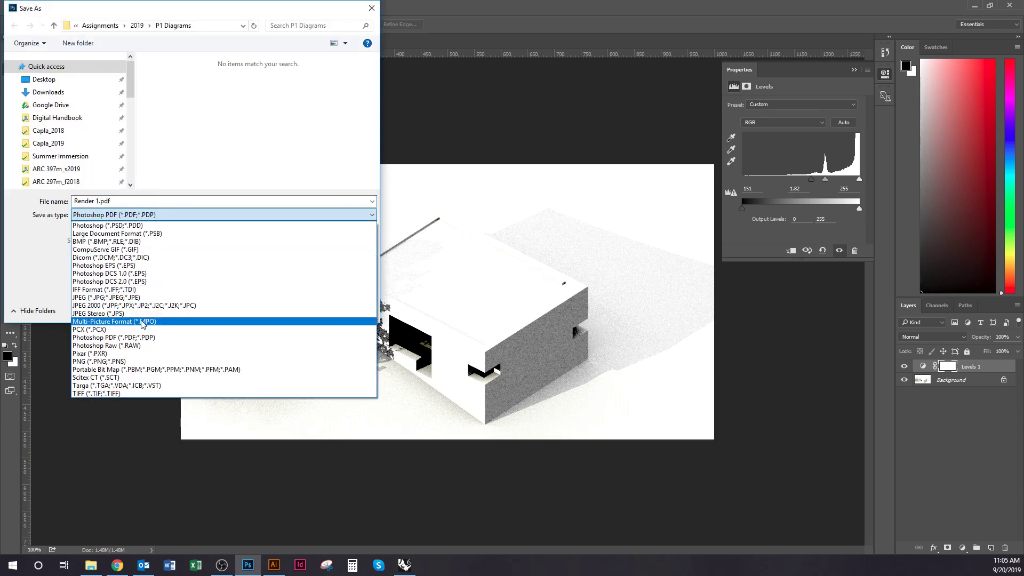
{"action": "left_click", "coordinate": [139, 299]}
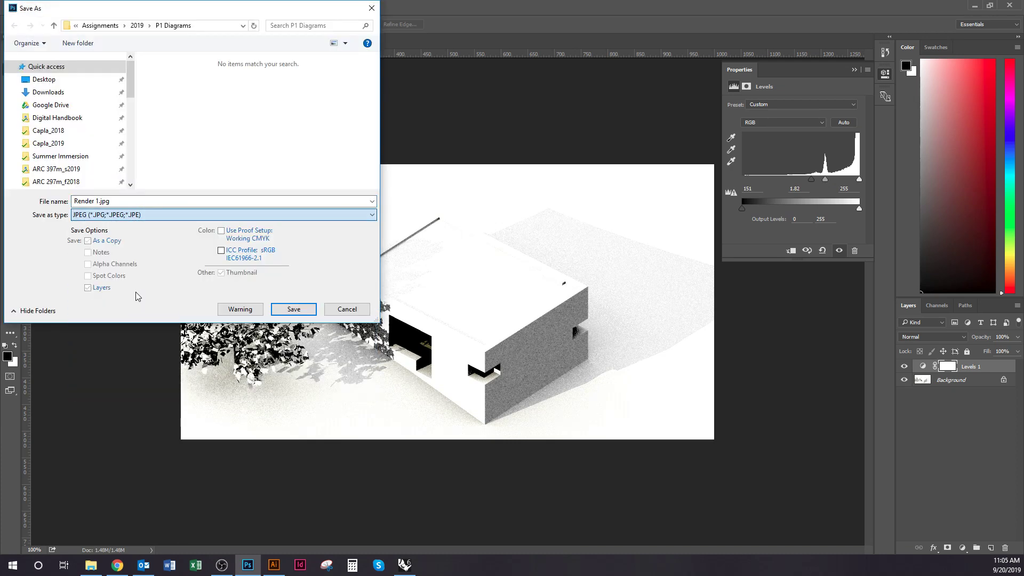
{"action": "left_click", "coordinate": [99, 202]}
{"action": "type", "text": "edi"}
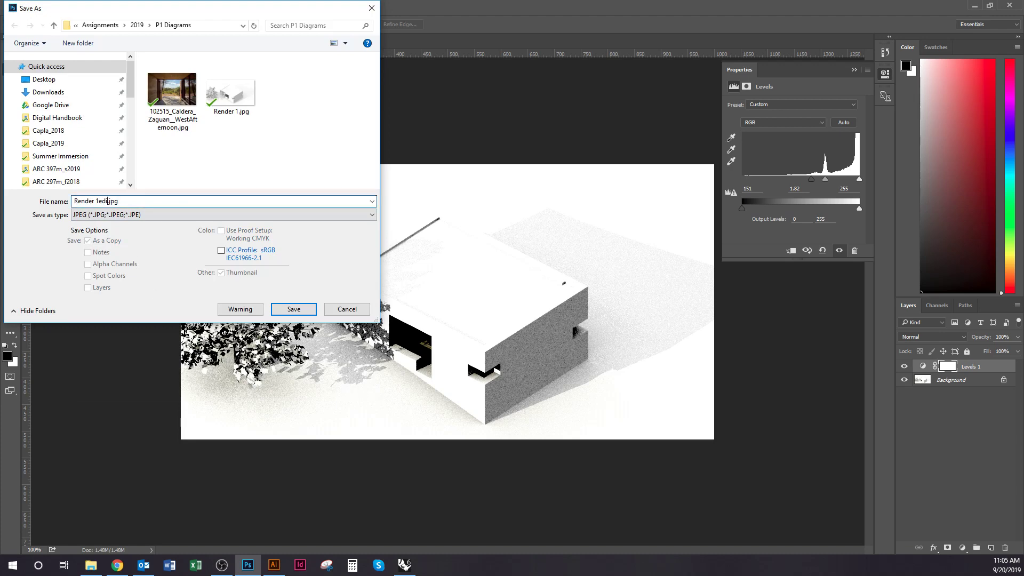
{"action": "type", "text": "ted"}
{"action": "key", "text": "Return"}
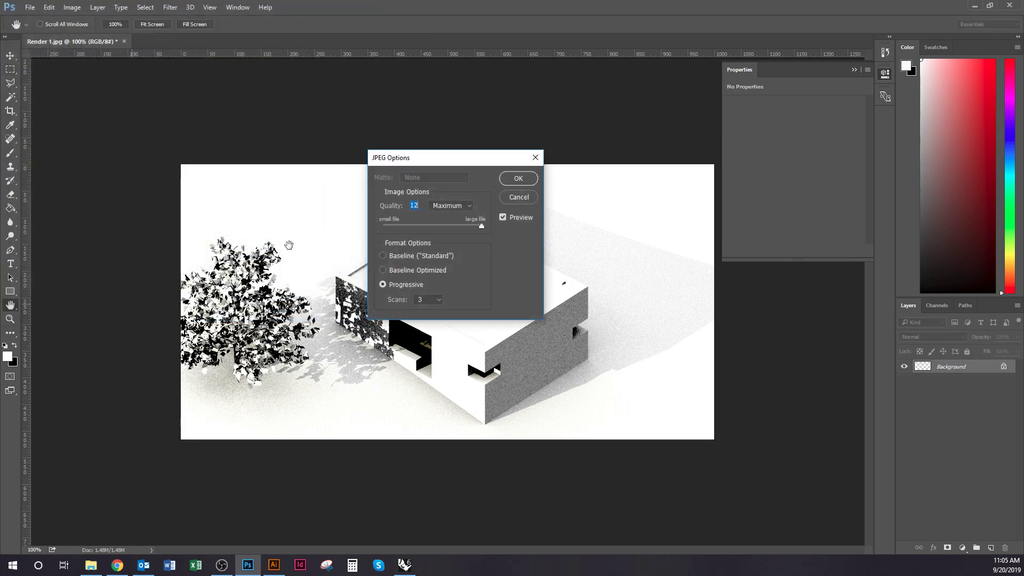
{"action": "left_click", "coordinate": [519, 182]}
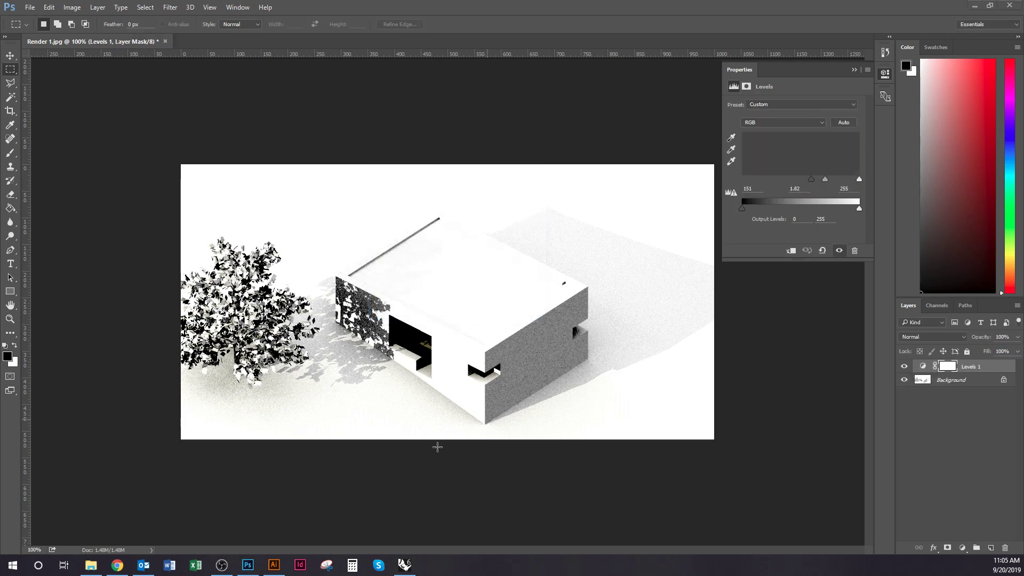
Switch to Illustrator and show Layer 11, Layer 12, Layer 1 and the Make2D hidden-curve layers to examine the full house diagram.
{"action": "key", "text": "alt+Tab"}
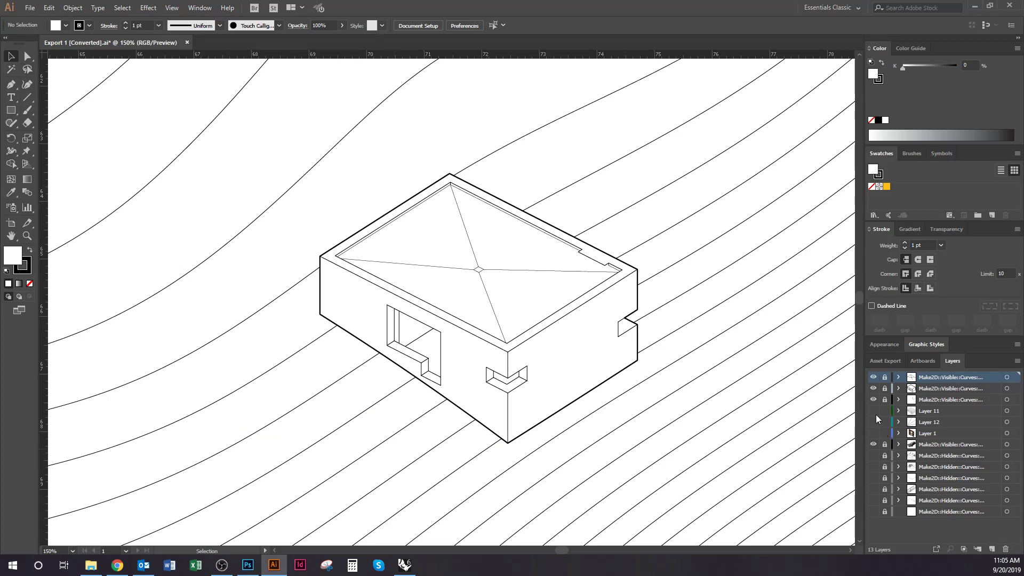
{"action": "left_click_drag", "start_coordinate": [876, 415], "coordinate": [876, 505]}
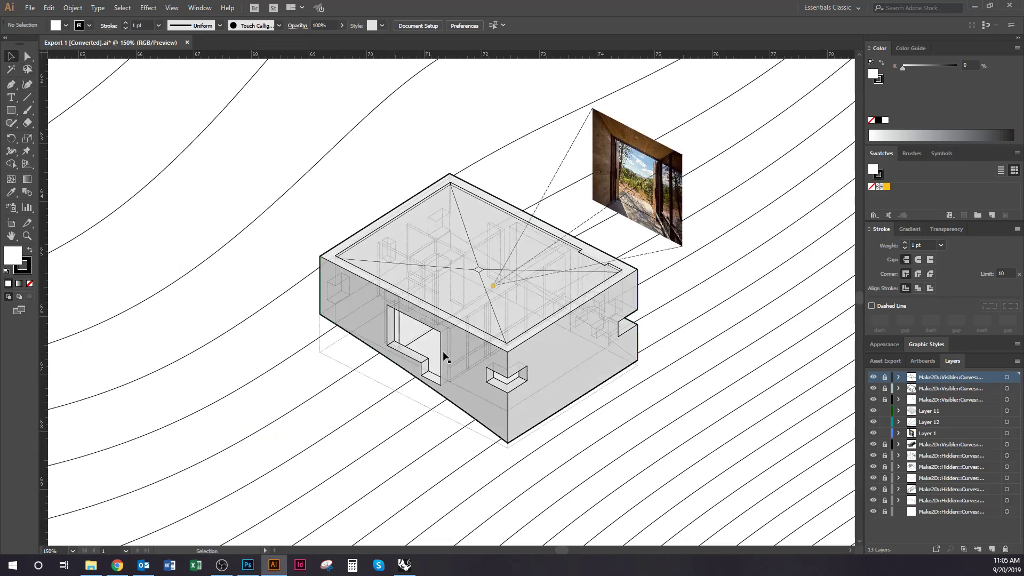
{"action": "scroll", "coordinate": [210, 398], "scroll_direction": "down", "scroll_amount": 1, "text": "alt"}
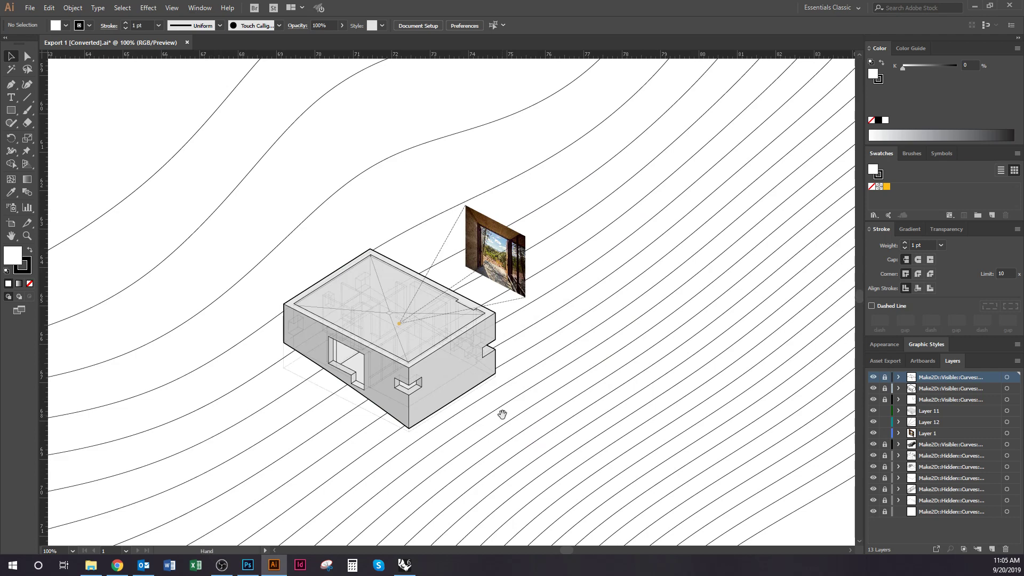
{"action": "left_click_drag", "start_coordinate": [541, 349], "coordinate": [570, 353]}
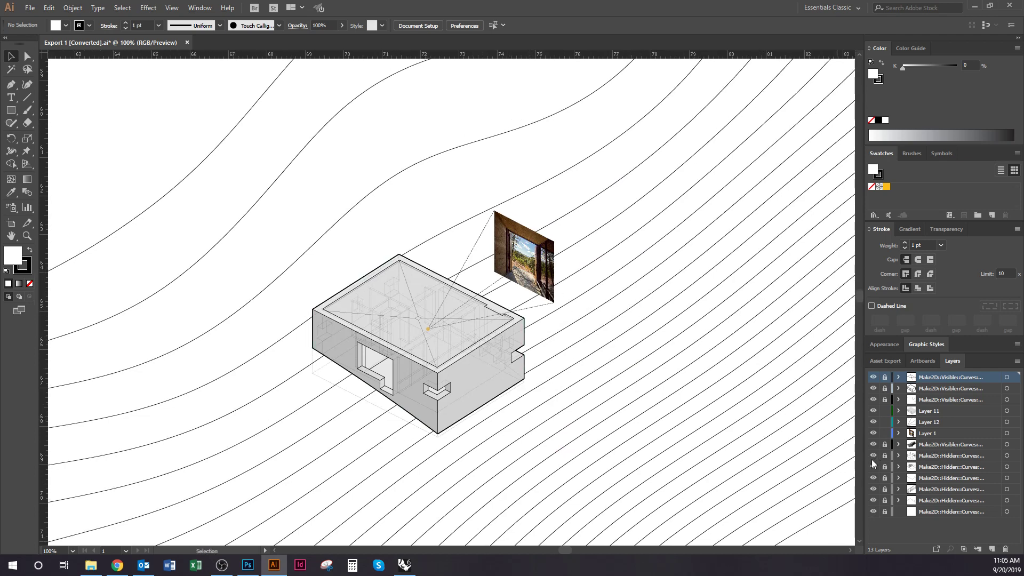
{"action": "scroll", "coordinate": [444, 385], "scroll_direction": "up", "scroll_amount": 1, "text": "alt"}
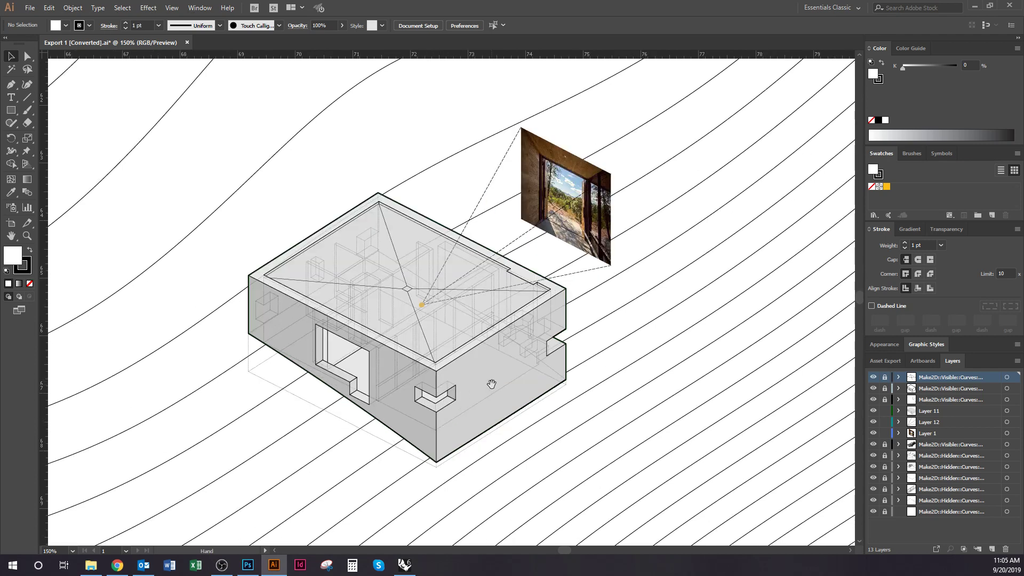
{"action": "left_click_drag", "start_coordinate": [492, 384], "coordinate": [524, 399]}
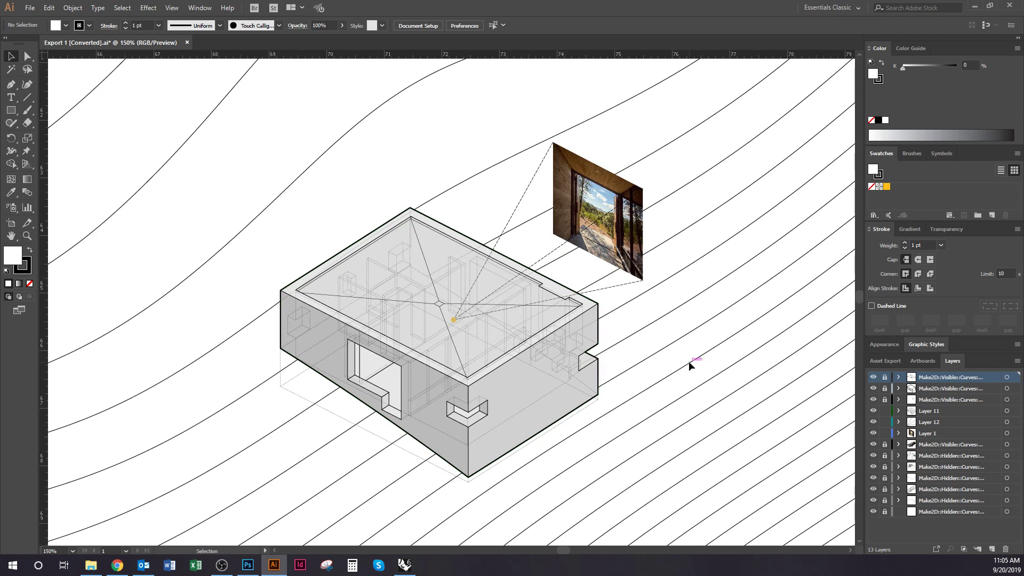
Hide Layer 11, Layer 12, Layer 1 and all Make2D hidden-curve layers, keeping the contour lines shown.
{"action": "left_click_drag", "start_coordinate": [874, 433], "coordinate": [874, 411]}
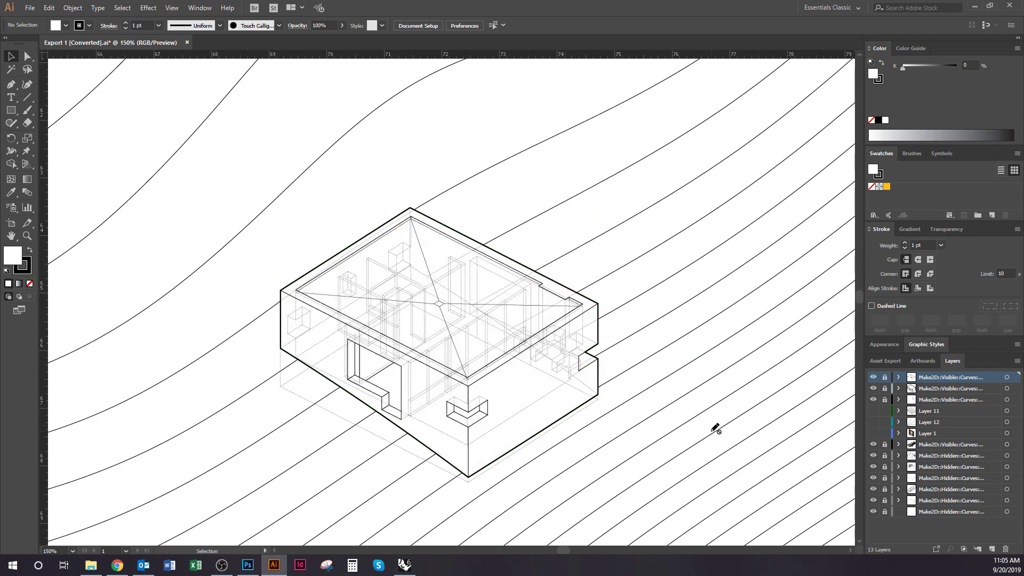
{"action": "left_click", "coordinate": [874, 445]}
{"action": "left_click", "coordinate": [873, 456]}
{"action": "left_click", "coordinate": [873, 446]}
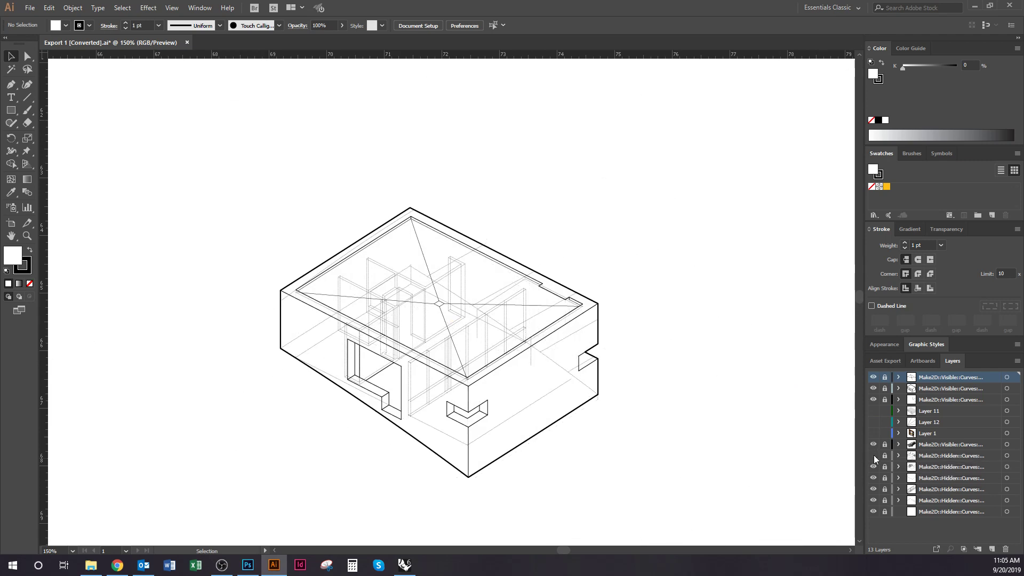
{"action": "left_click_drag", "start_coordinate": [873, 466], "coordinate": [875, 513]}
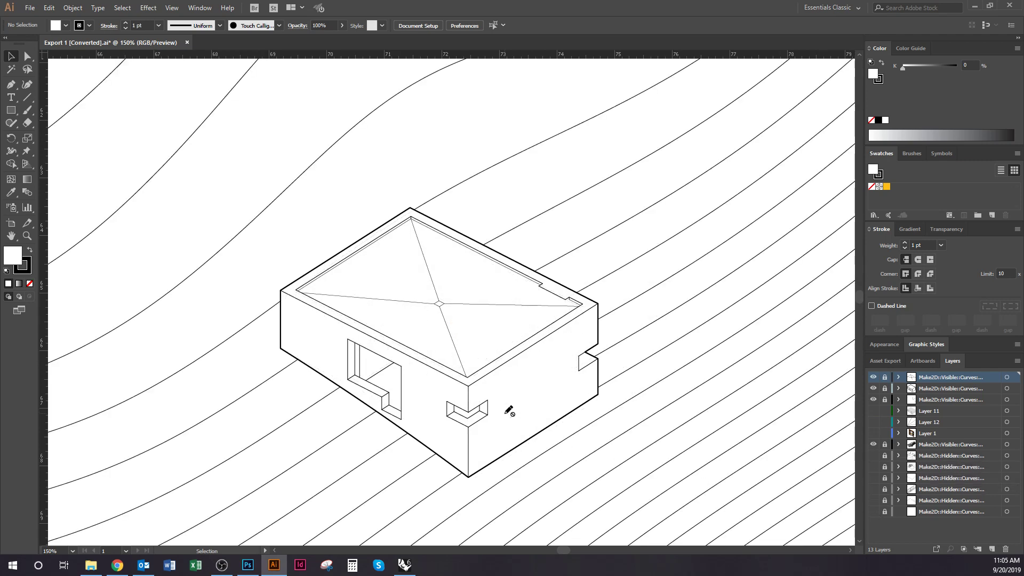
Briefly show and hide Layer 11, then Layers 12 and 1, to examine the surface shading and the projected photo.
{"action": "left_click", "coordinate": [874, 411]}
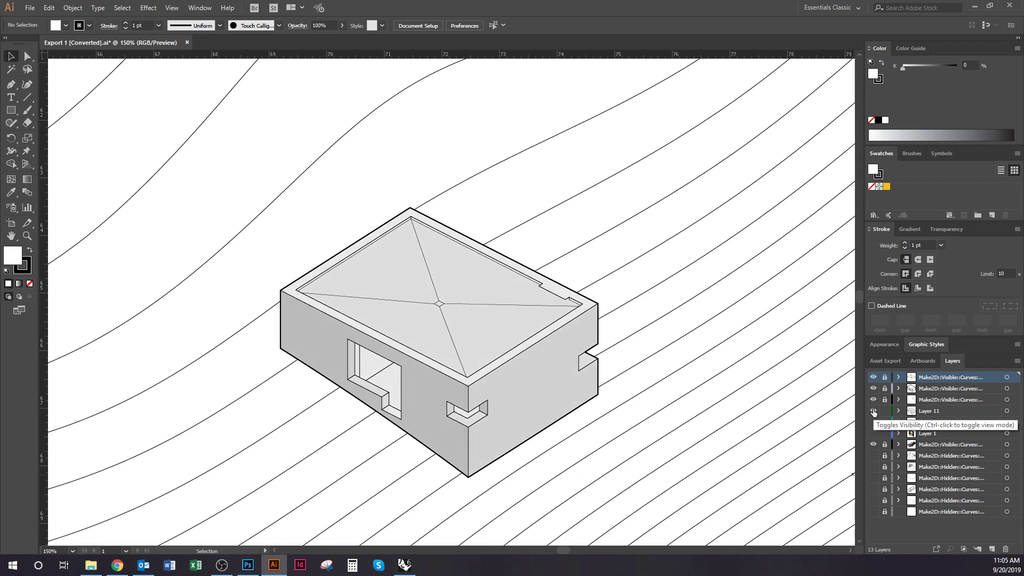
{"action": "left_click", "coordinate": [875, 411]}
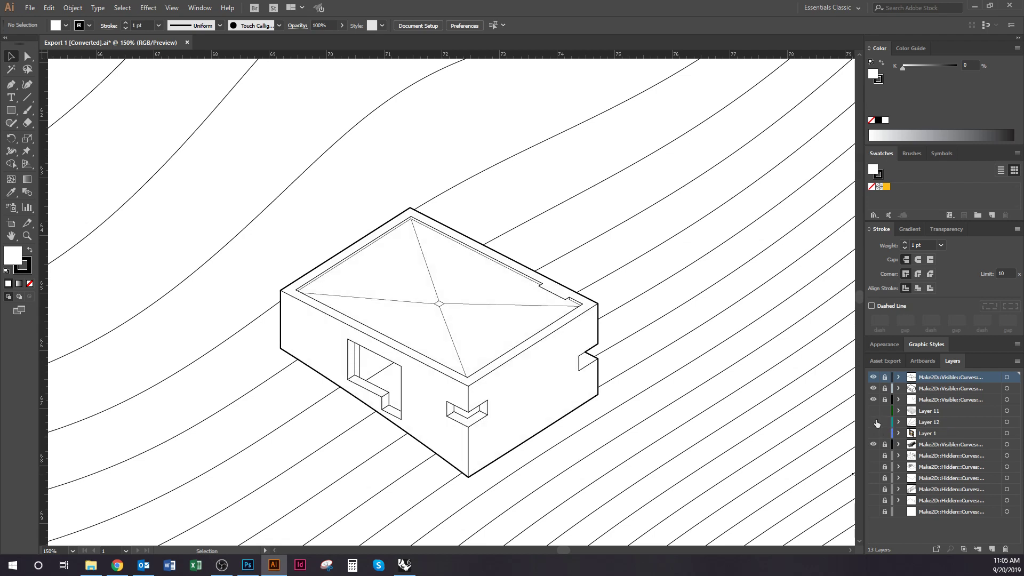
{"action": "left_click", "coordinate": [874, 423]}
{"action": "left_click", "coordinate": [873, 434]}
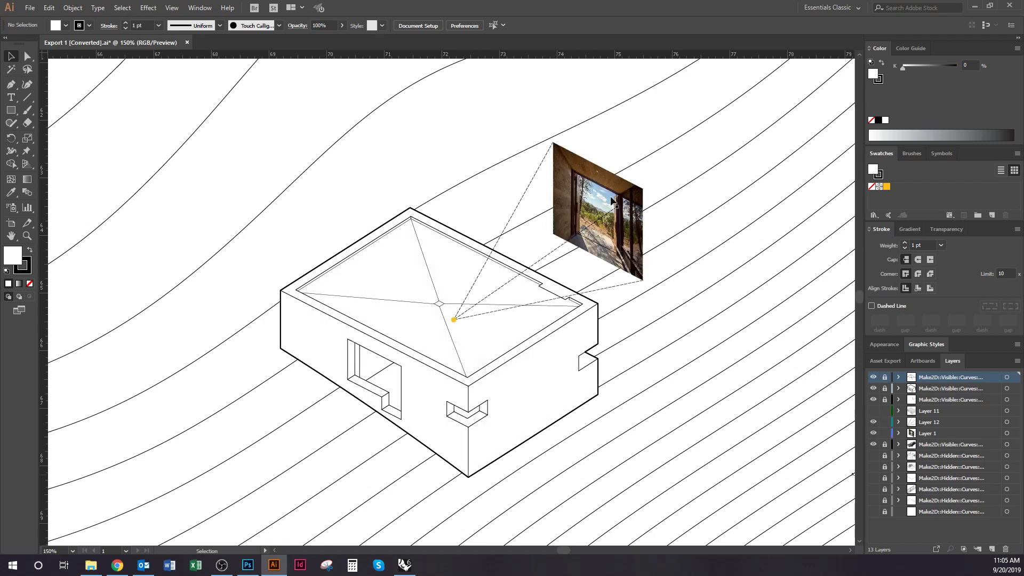
{"action": "left_click", "coordinate": [873, 433]}
{"action": "left_click", "coordinate": [874, 423]}
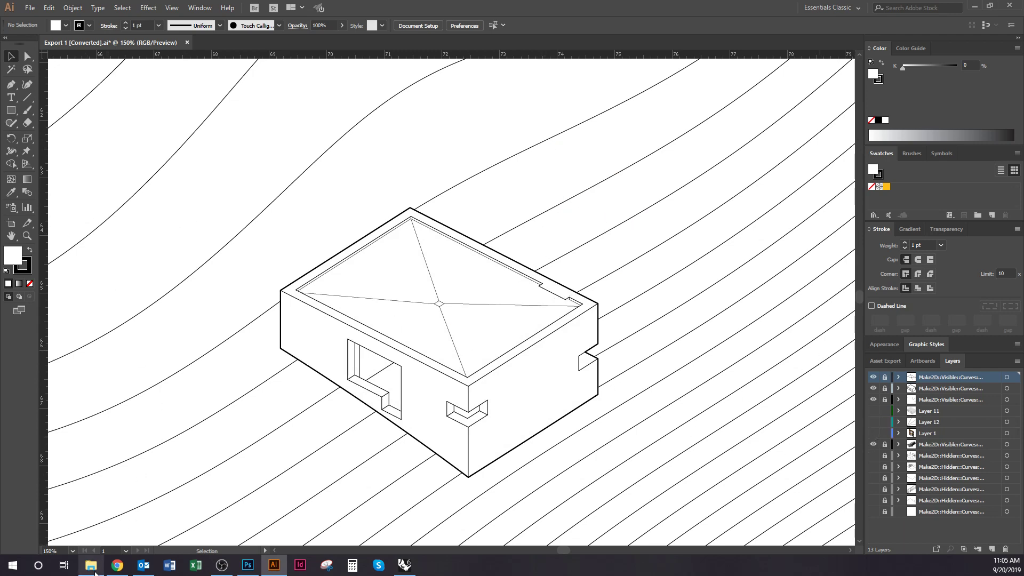
Try to place Render 1edited.jpg from the P1 Diagrams folder in the Illustrator drawing with the locked top layer active.
{"action": "left_click", "coordinate": [91, 565]}
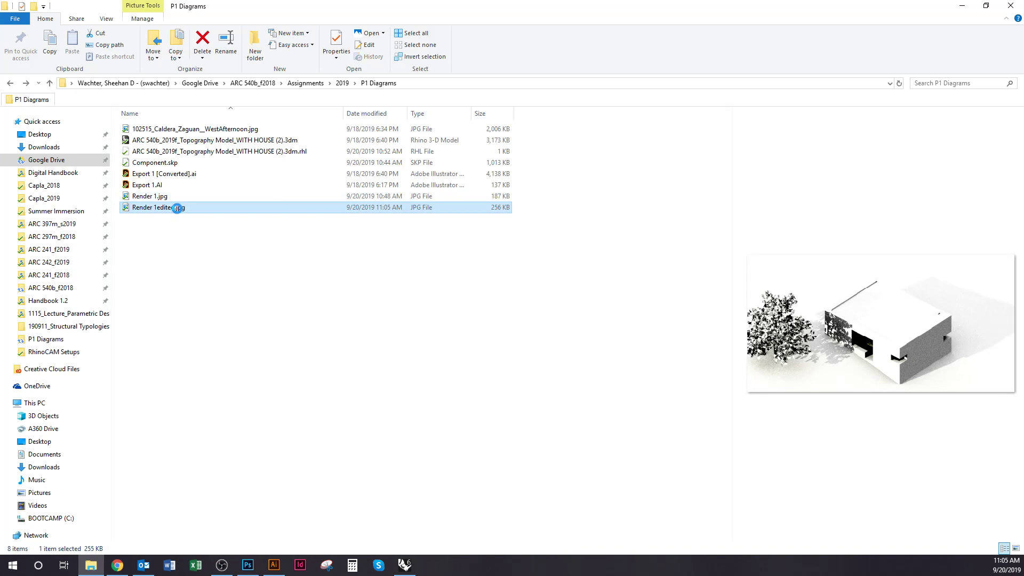
{"action": "left_click_drag", "start_coordinate": [179, 213], "coordinate": [315, 437]}
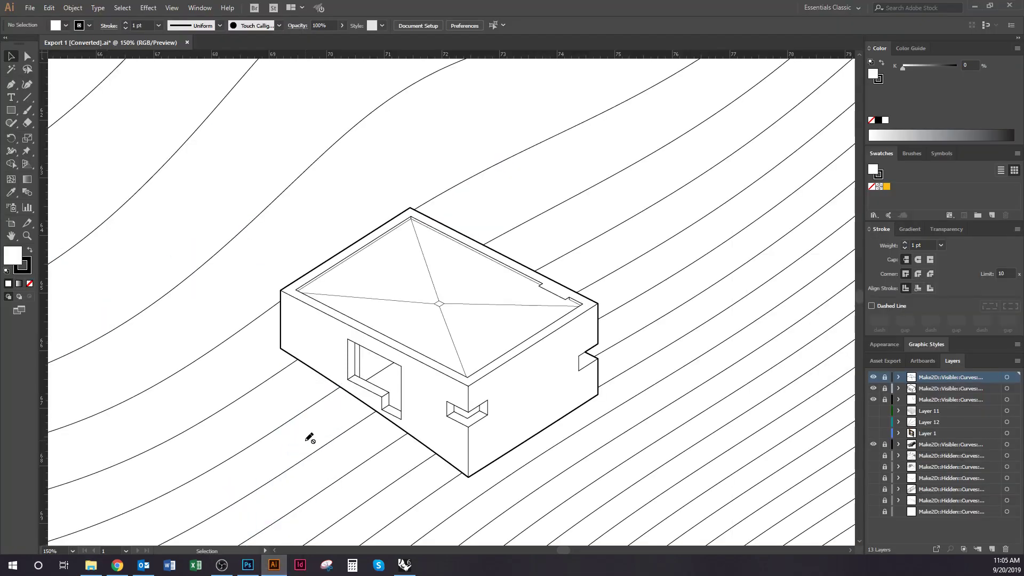
{"action": "scroll", "coordinate": [327, 404], "scroll_direction": "down", "scroll_amount": 5, "text": "alt"}
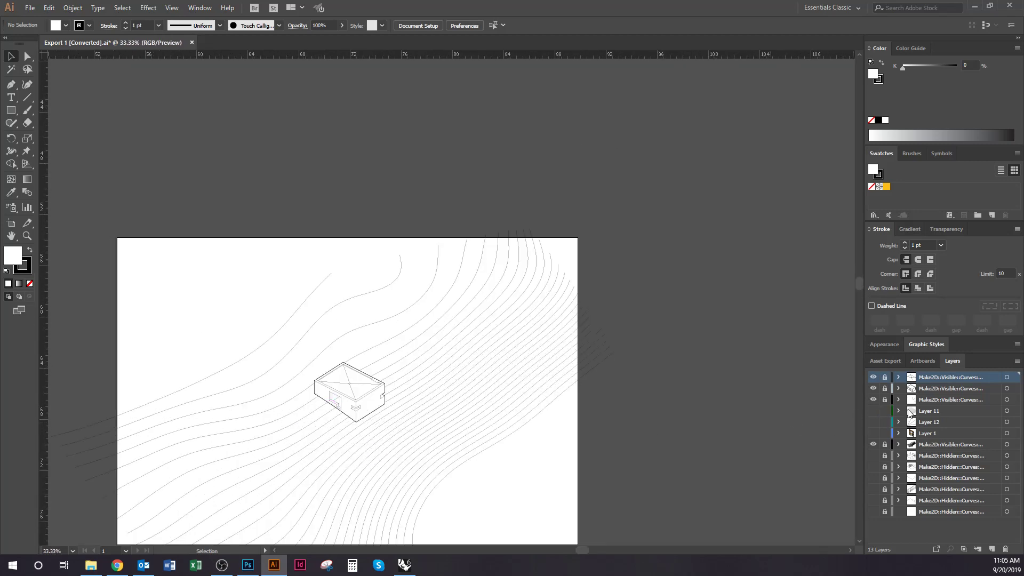
{"action": "left_click_drag", "start_coordinate": [351, 459], "coordinate": [385, 439]}
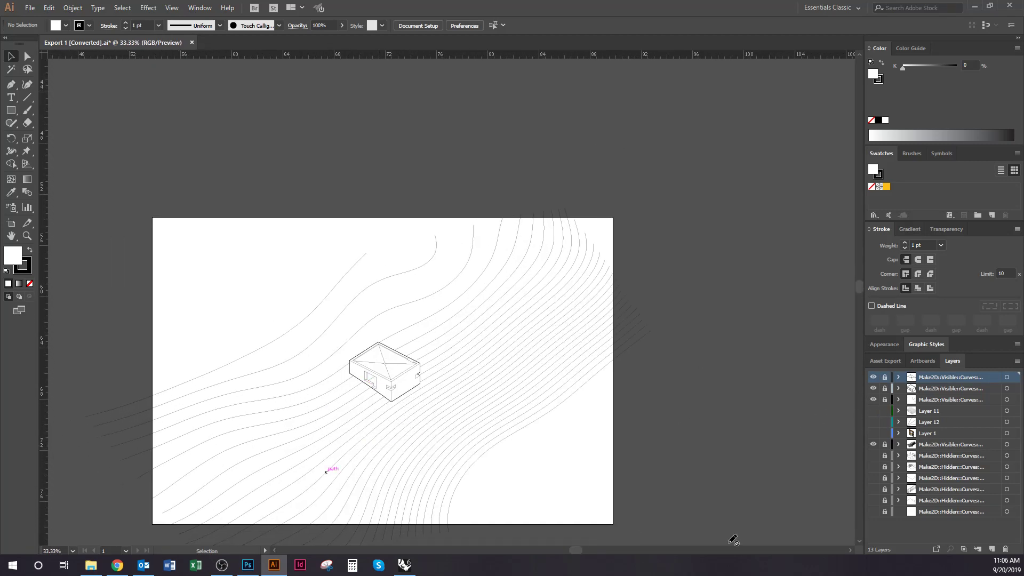
Place Render 1edited.jpg on a new layer and move that layer beneath the three upper Make2D visible-curve layers.
{"action": "left_click", "coordinate": [993, 549]}
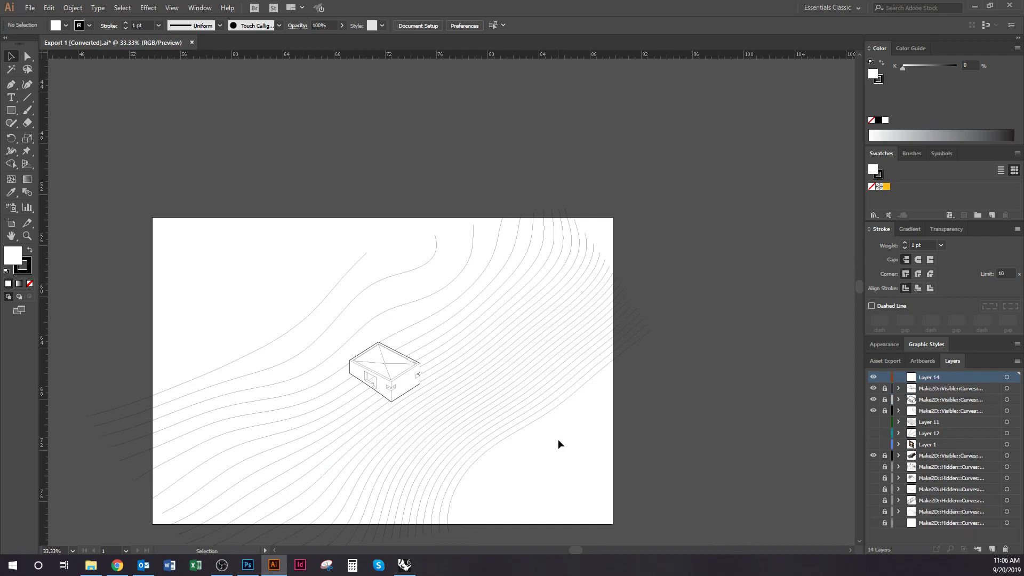
{"action": "key", "text": "alt+Tab"}
{"action": "left_click_drag", "start_coordinate": [181, 209], "coordinate": [432, 411]}
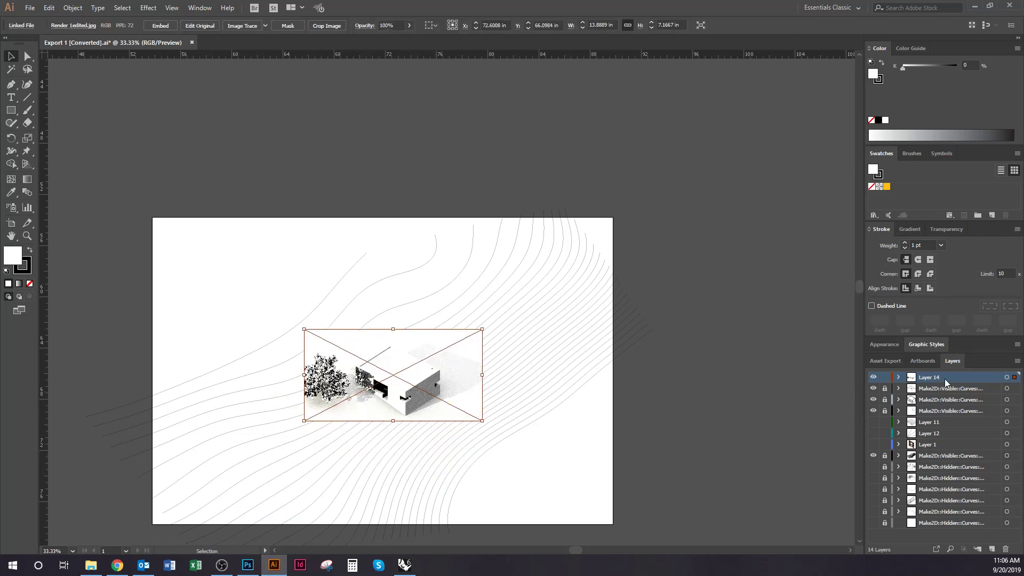
{"action": "left_click_drag", "start_coordinate": [972, 382], "coordinate": [976, 417]}
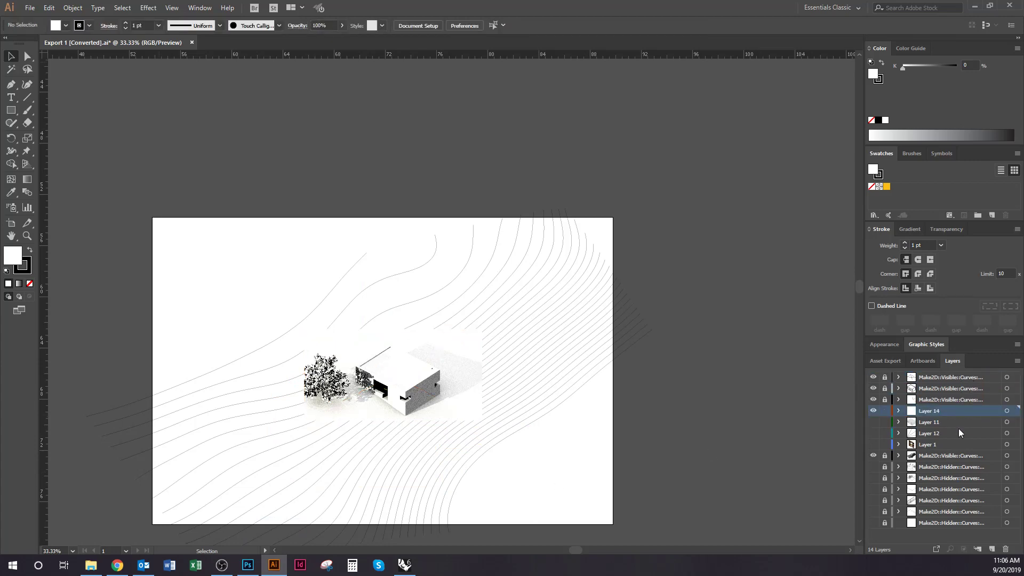
Move the placed render so its house roughly overlaps the house linework.
{"action": "scroll", "coordinate": [432, 395], "scroll_direction": "up", "scroll_amount": 5, "text": "alt"}
{"action": "left_click_drag", "start_coordinate": [437, 397], "coordinate": [486, 414]}
{"action": "left_click_drag", "start_coordinate": [582, 417], "coordinate": [600, 392]}
{"action": "scroll", "coordinate": [571, 383], "scroll_direction": "down", "scroll_amount": 4, "text": "alt"}
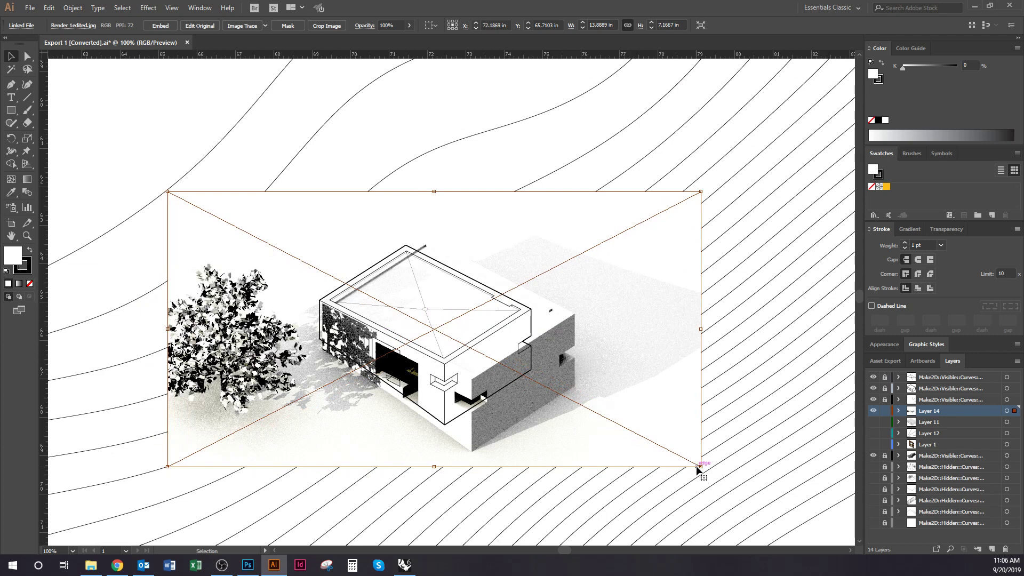
Scale the placed render proportionally to about 11.62 by 6.00 in and nudge it until its house aligns with the house linework.
{"action": "left_click_drag", "start_coordinate": [700, 467], "coordinate": [642, 436]}
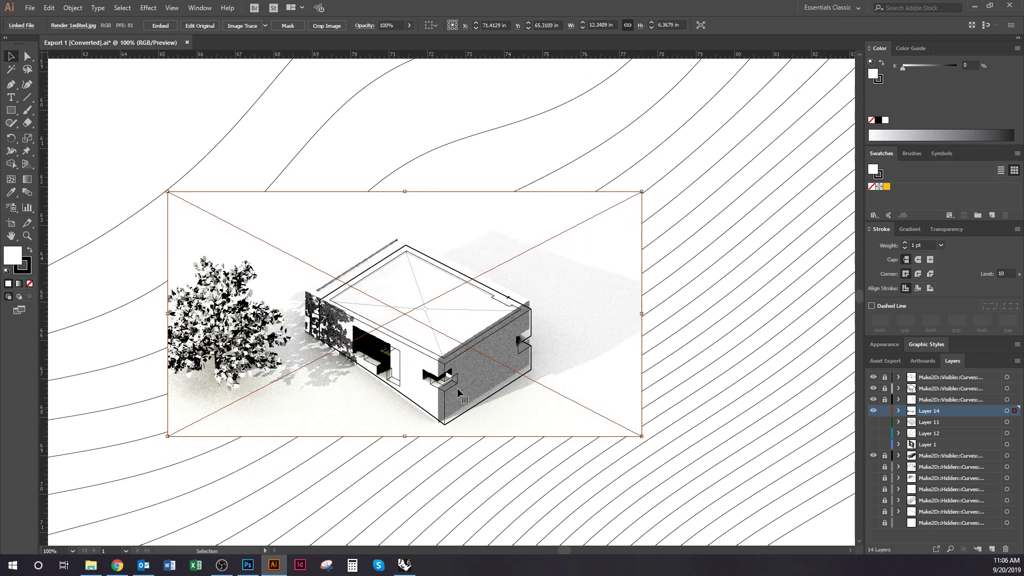
{"action": "left_click_drag", "start_coordinate": [168, 436], "coordinate": [195, 422]}
{"action": "left_click_drag", "start_coordinate": [548, 393], "coordinate": [546, 399]}
{"action": "key", "text": "Left"}
{"action": "key", "text": "Left"}
{"action": "key", "text": "Left"}
{"action": "key", "text": "Left"}
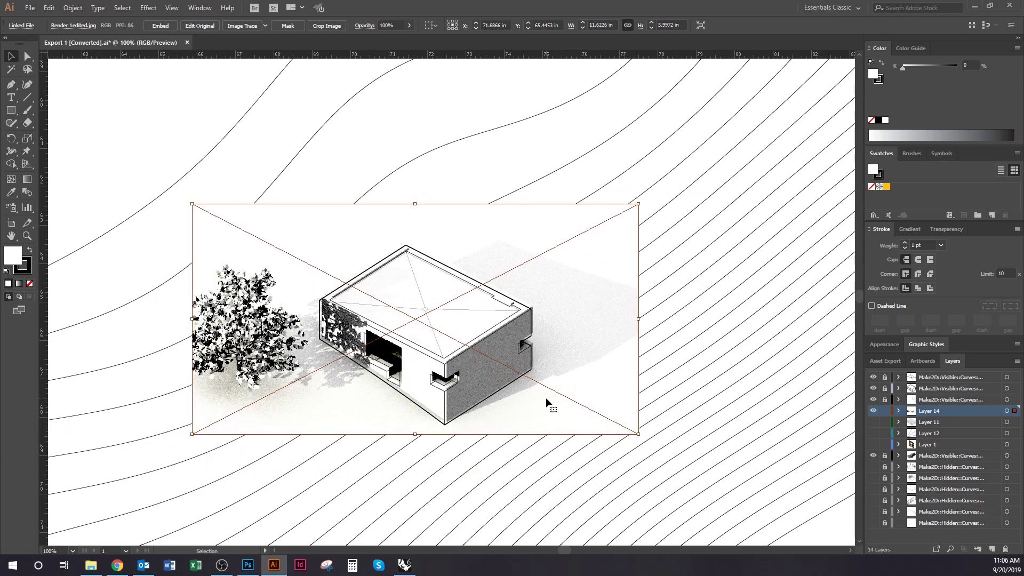
Nudge the placed render slightly down and to the left until its house matches the house linework, and deselect it.
{"action": "key", "text": "Down"}
{"action": "key", "text": "Down"}
{"action": "key", "text": "Down"}
{"action": "key", "text": "Down"}
{"action": "key", "text": "Down"}
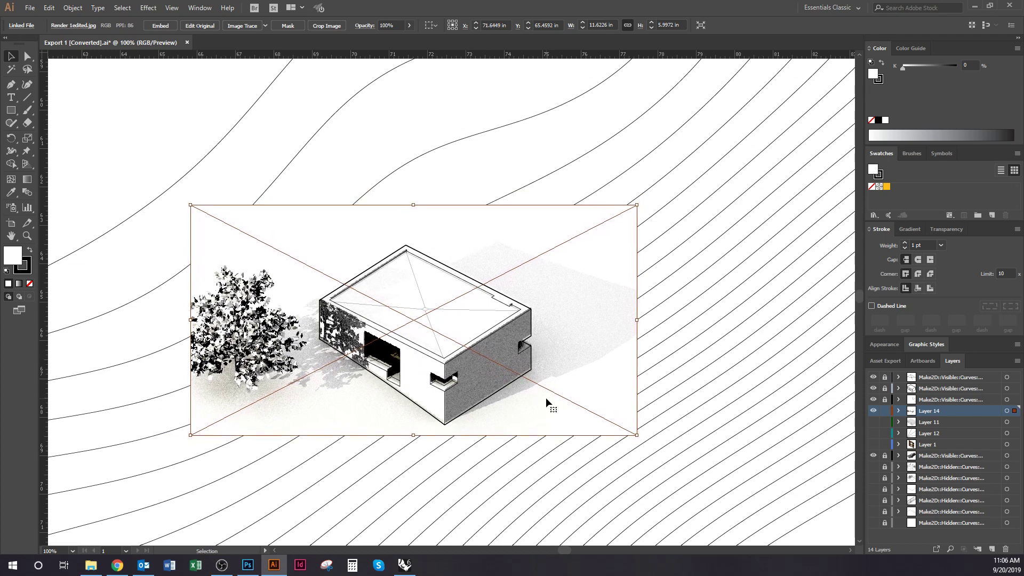
{"action": "key", "text": "Left"}
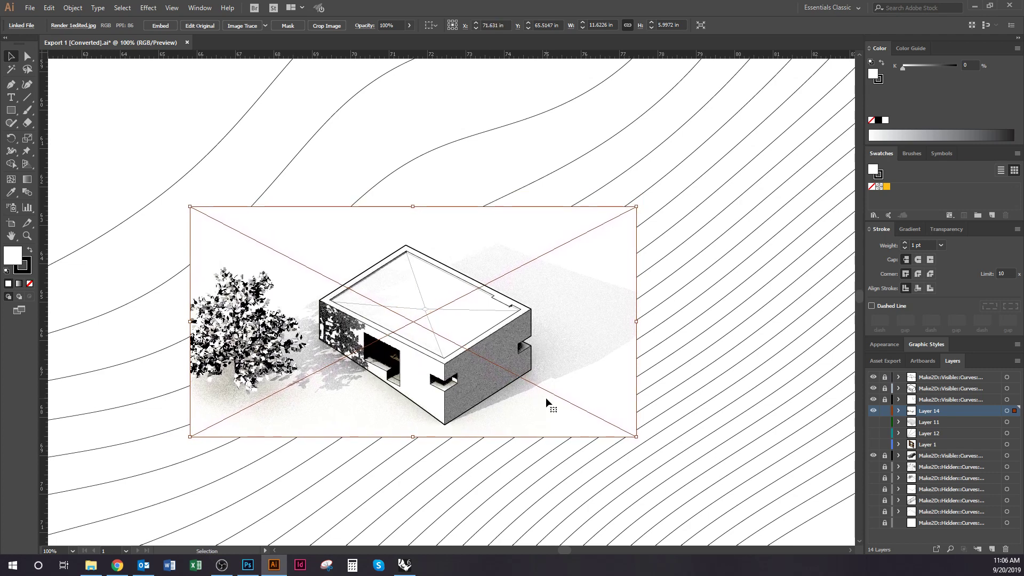
{"action": "key", "text": "Down"}
{"action": "key", "text": "ctrl+shift+a"}
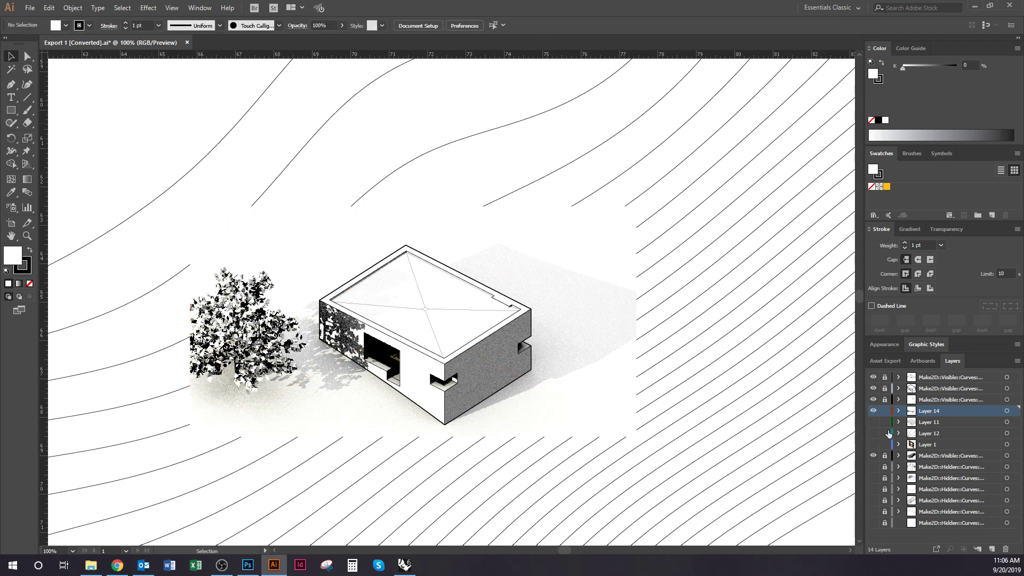
Move Layer 14 with the render beneath the lowest Make2D visible-curves layer so the contour lines lie over the image.
{"action": "left_click_drag", "start_coordinate": [957, 425], "coordinate": [969, 462]}
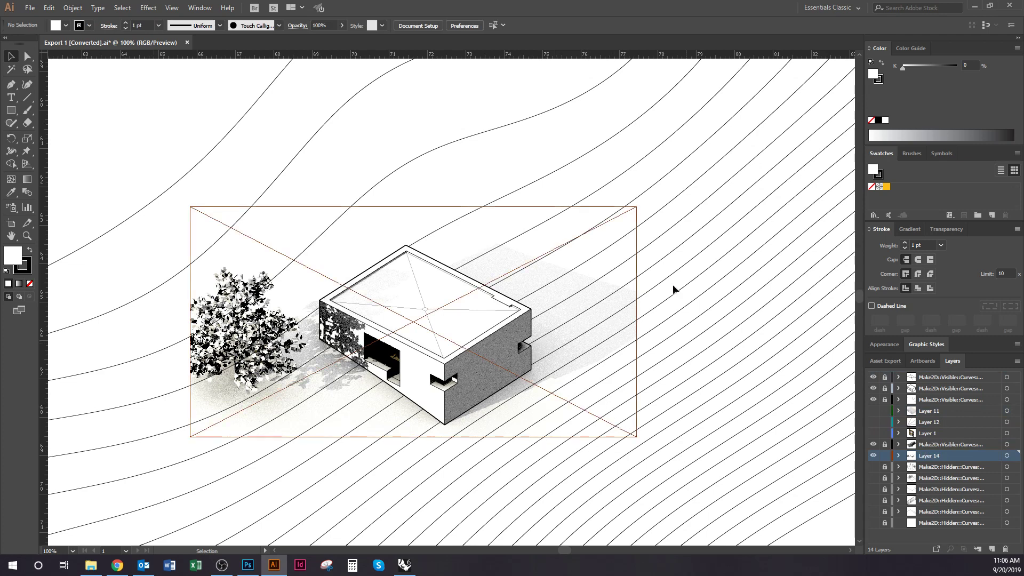
{"action": "scroll", "coordinate": [536, 166], "scroll_direction": "down", "scroll_amount": 2, "text": "alt"}
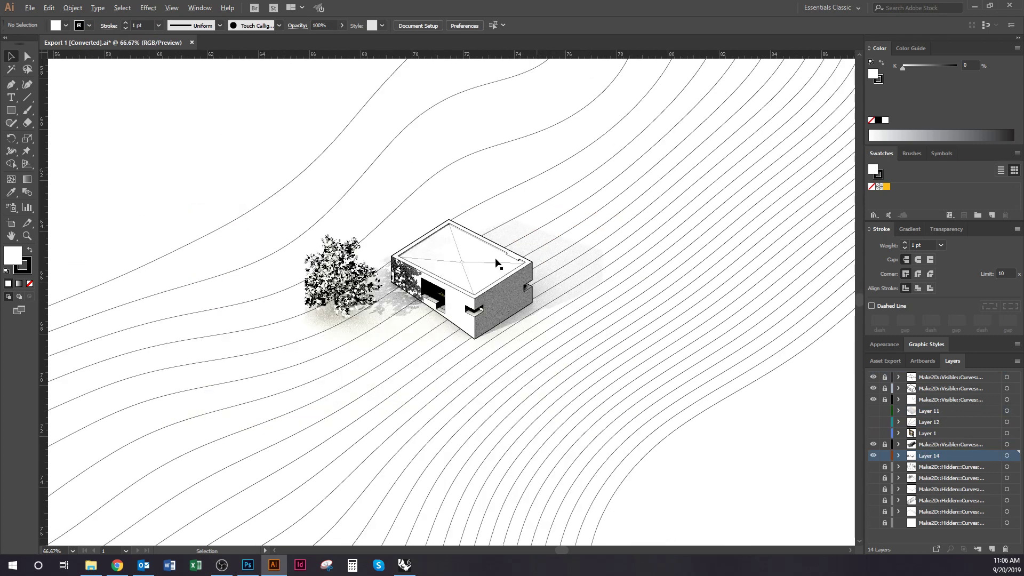
{"action": "scroll", "coordinate": [497, 258], "scroll_direction": "up", "scroll_amount": 4, "text": "alt"}
{"action": "left_click_drag", "start_coordinate": [509, 258], "coordinate": [538, 318]}
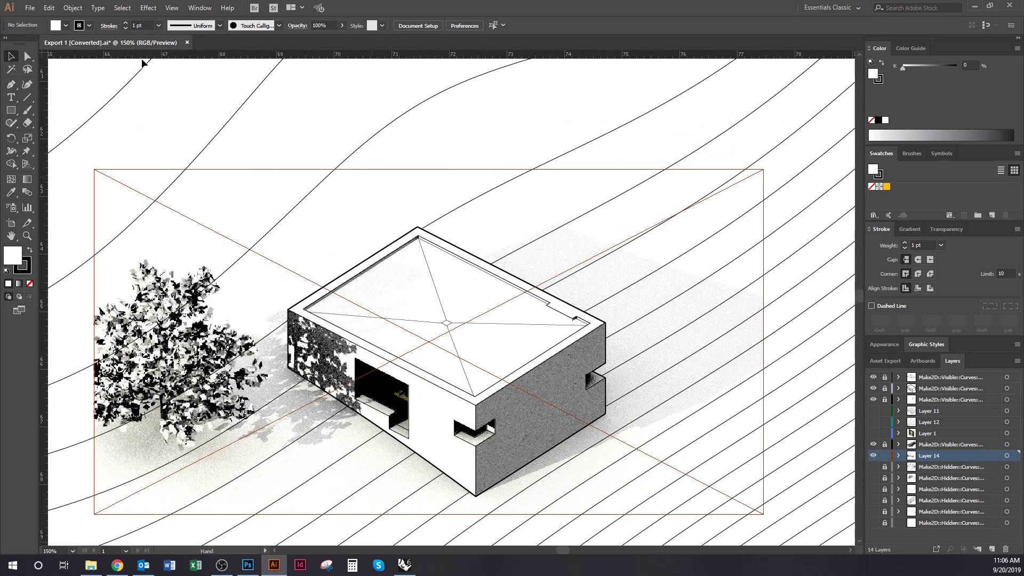
Save the drawing under a new name in P1 Diagrams, replacing "Converted" with "solar angle 1", in Illustrator CC format with the default options.
{"action": "left_click", "coordinate": [30, 7]}
{"action": "left_click", "coordinate": [77, 106]}
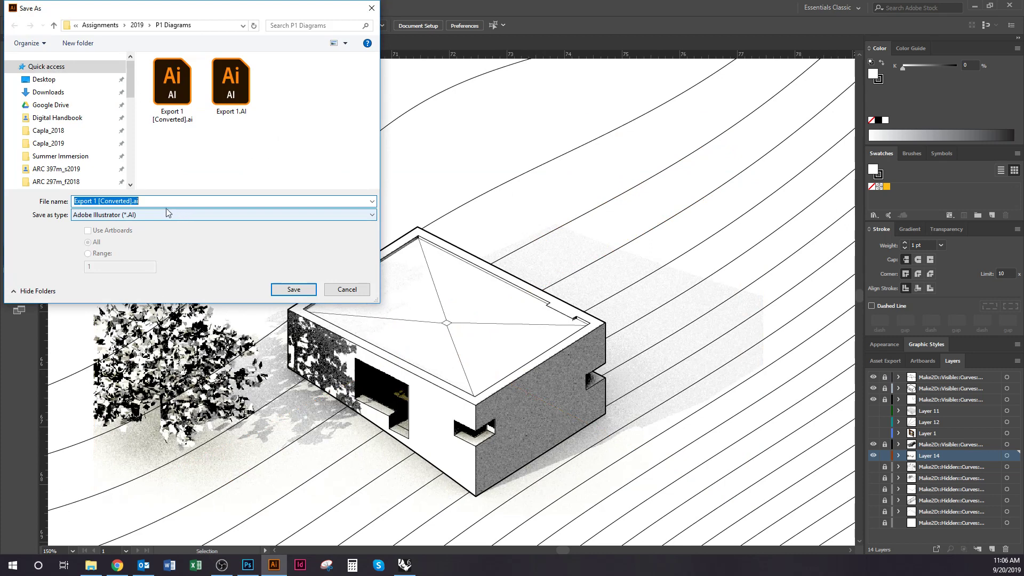
{"action": "left_click", "coordinate": [132, 201]}
{"action": "left_click_drag", "start_coordinate": [129, 201], "coordinate": [108, 201]}
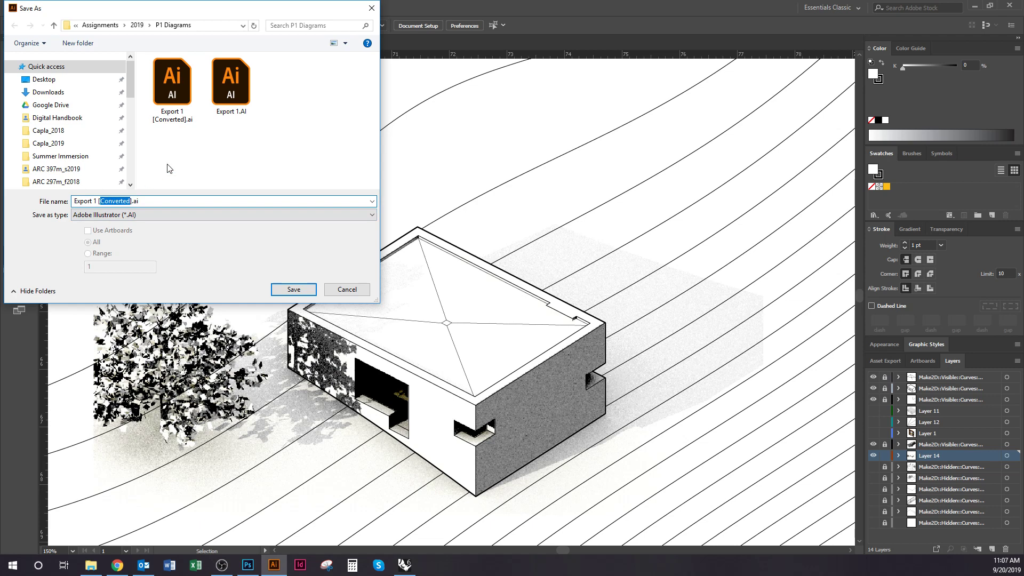
{"action": "type", "text": "solar angle 1"}
{"action": "left_click", "coordinate": [302, 289]}
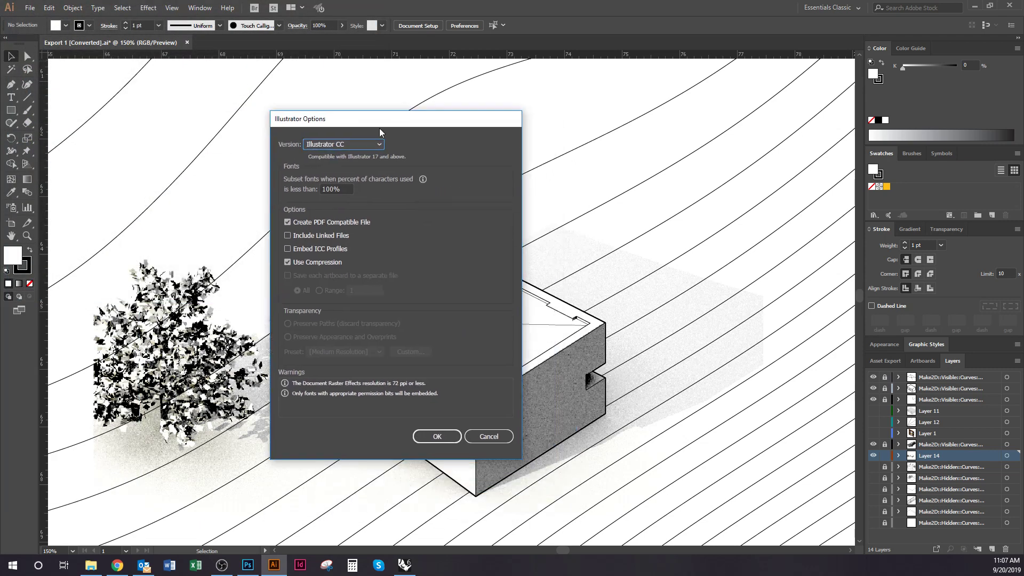
{"action": "left_click", "coordinate": [453, 438]}
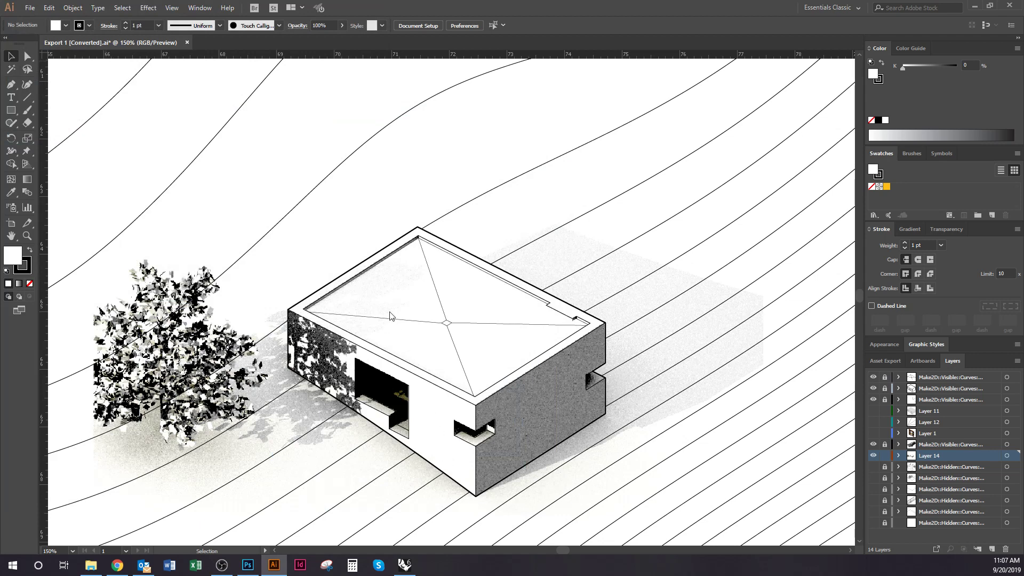